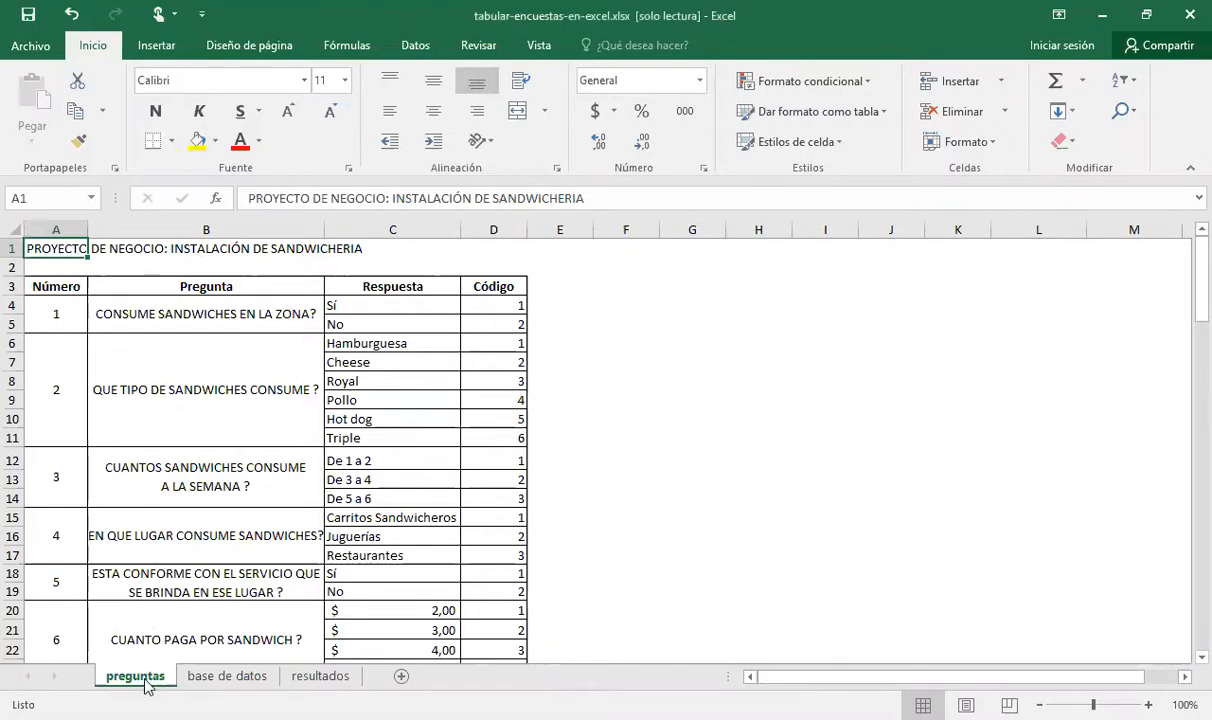
Examine question 1 on the preguntas sheet, going over its number, text, answer options and their codes
left_click(62, 316)
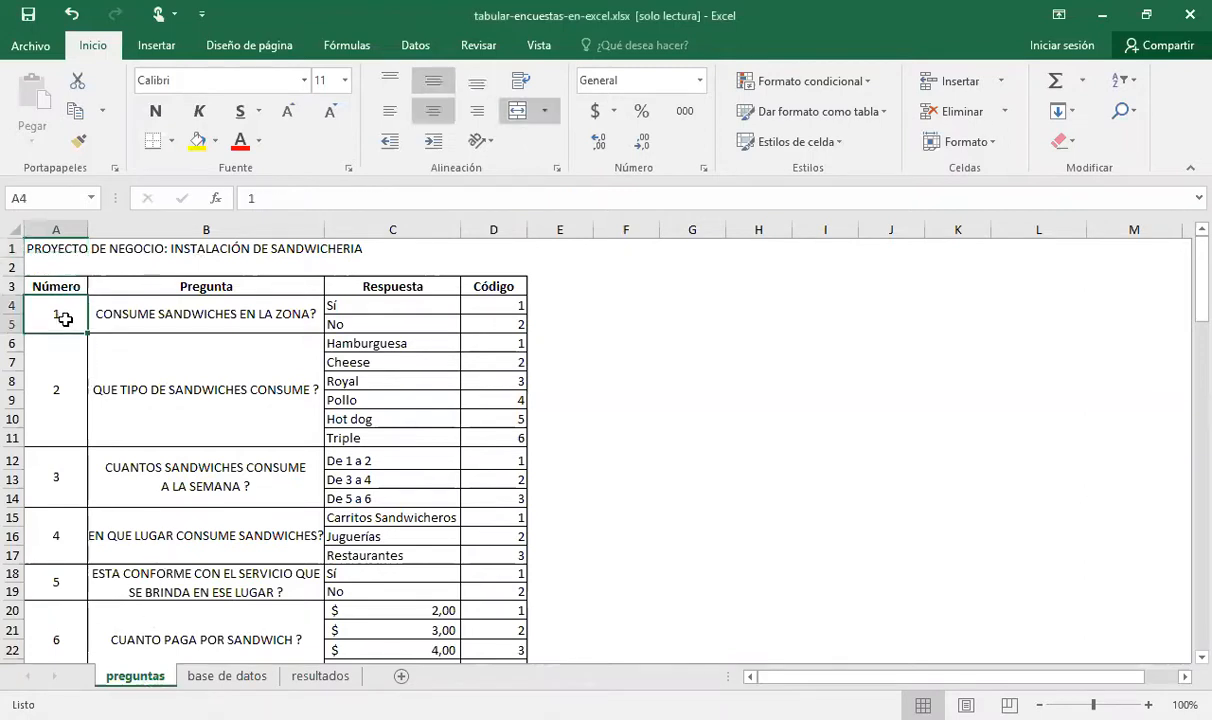
key("Down")
key("Up")
key("Right")
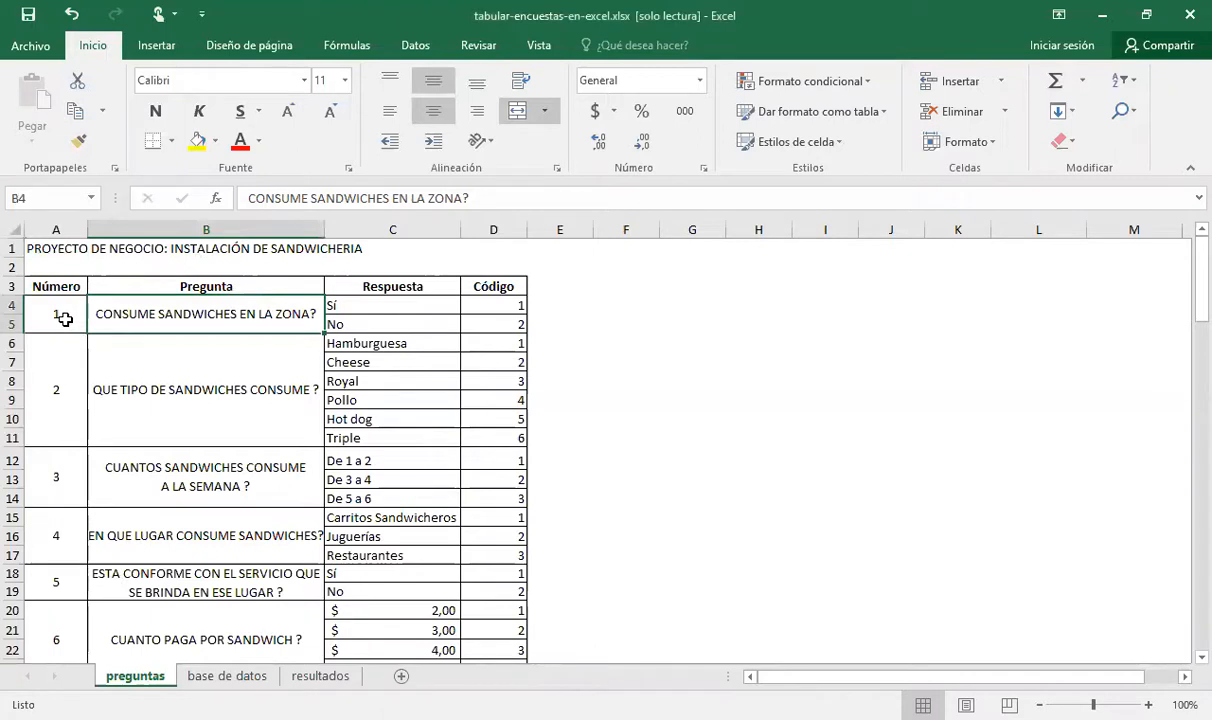
key("Right")
key("Down")
key("Up")
key("Right")
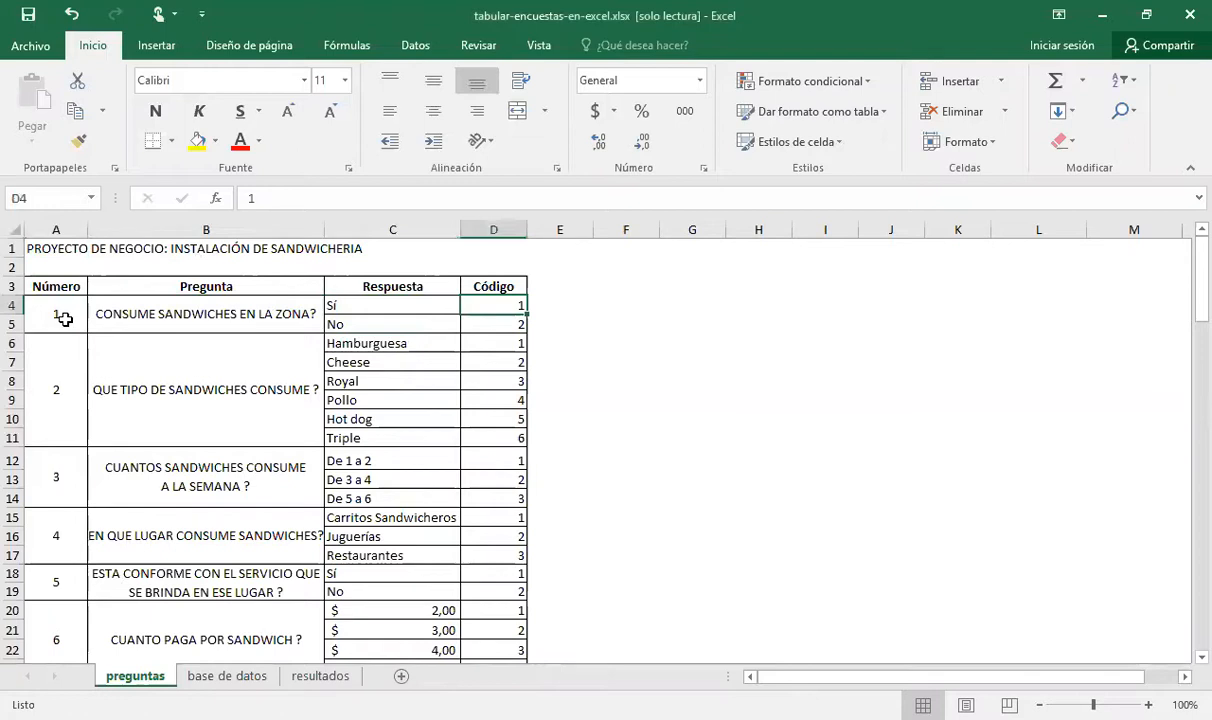
key("Down")
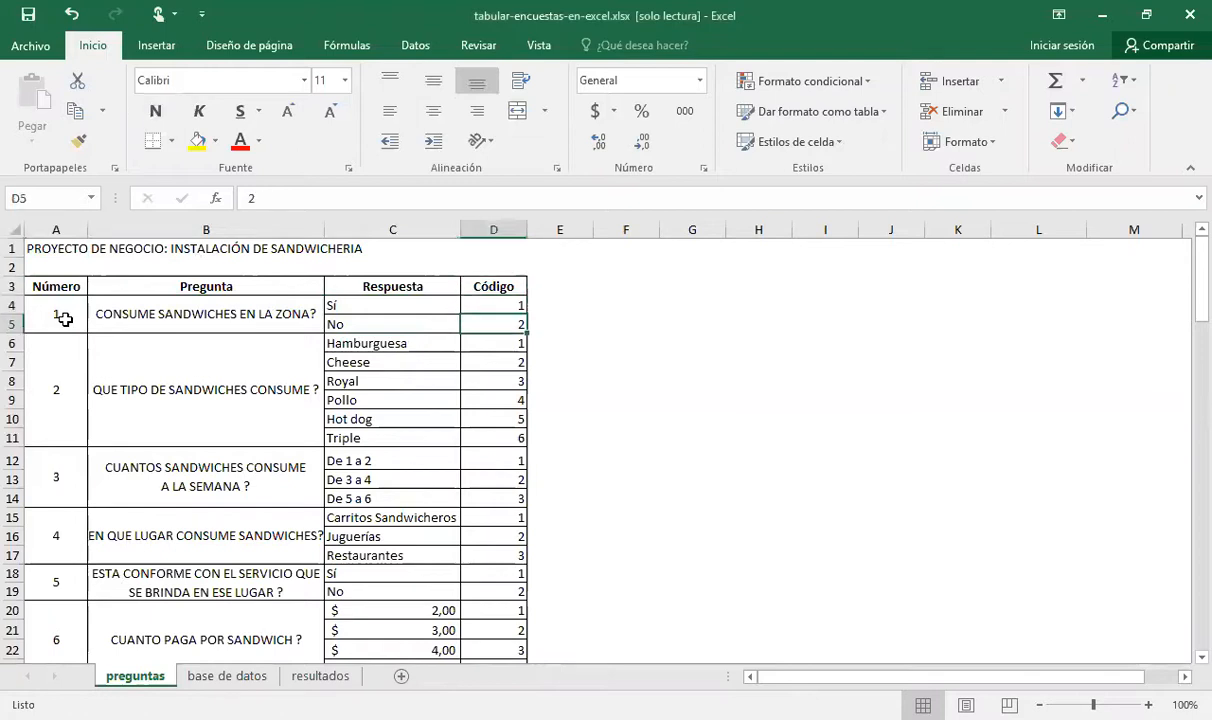
key("Left")
key("Left")
key("Right")
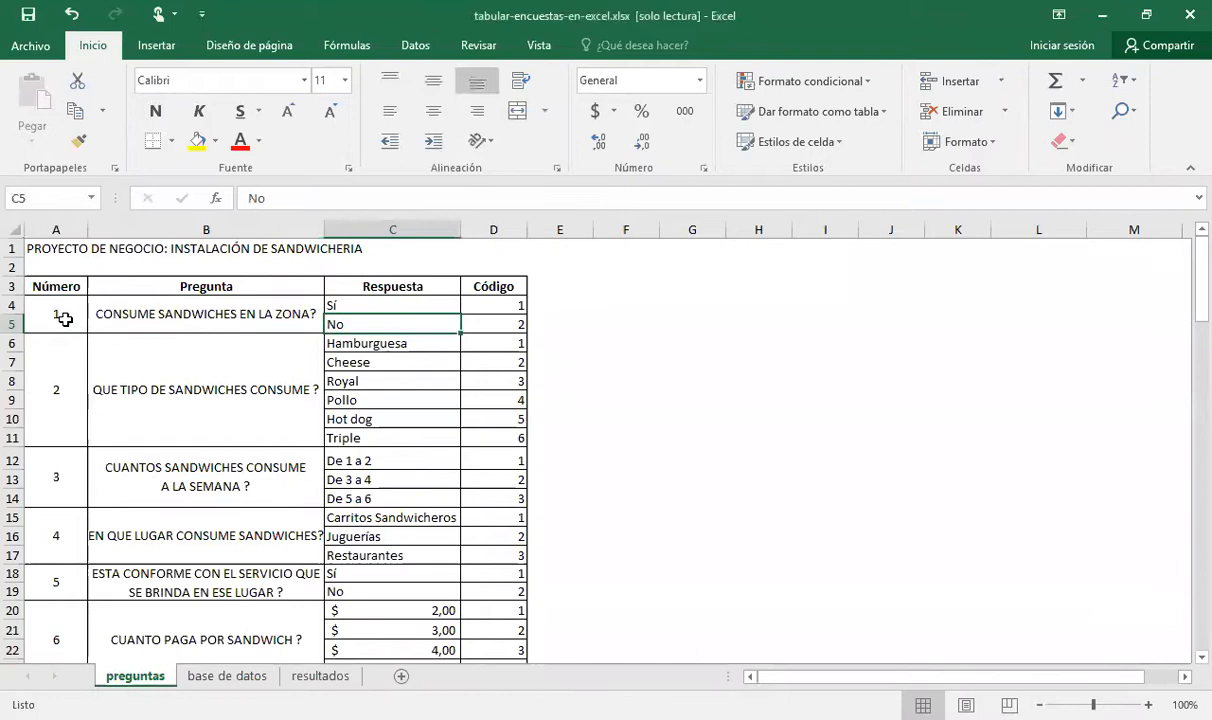
key("Right")
key("Up")
key("Down")
key("Down")
key("Down")
Examine question 2 about sandwich types, reviewing its answer options from Hamburguesa to Triple and their codes
key("Left")
key("Left")
key("Left")
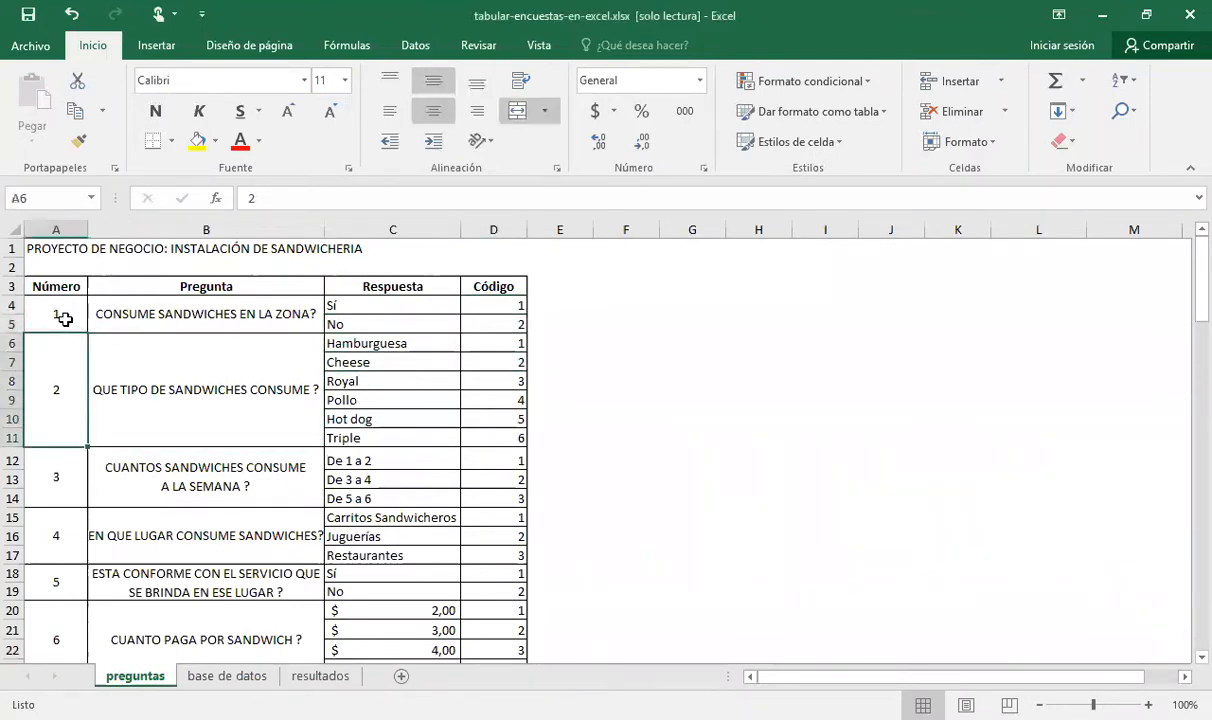
key("Right")
key("Right")
key("Up")
key("shift+Down")
key("shift+Down")
key("shift+Down")
key("shift+Down")
key("shift+Down")
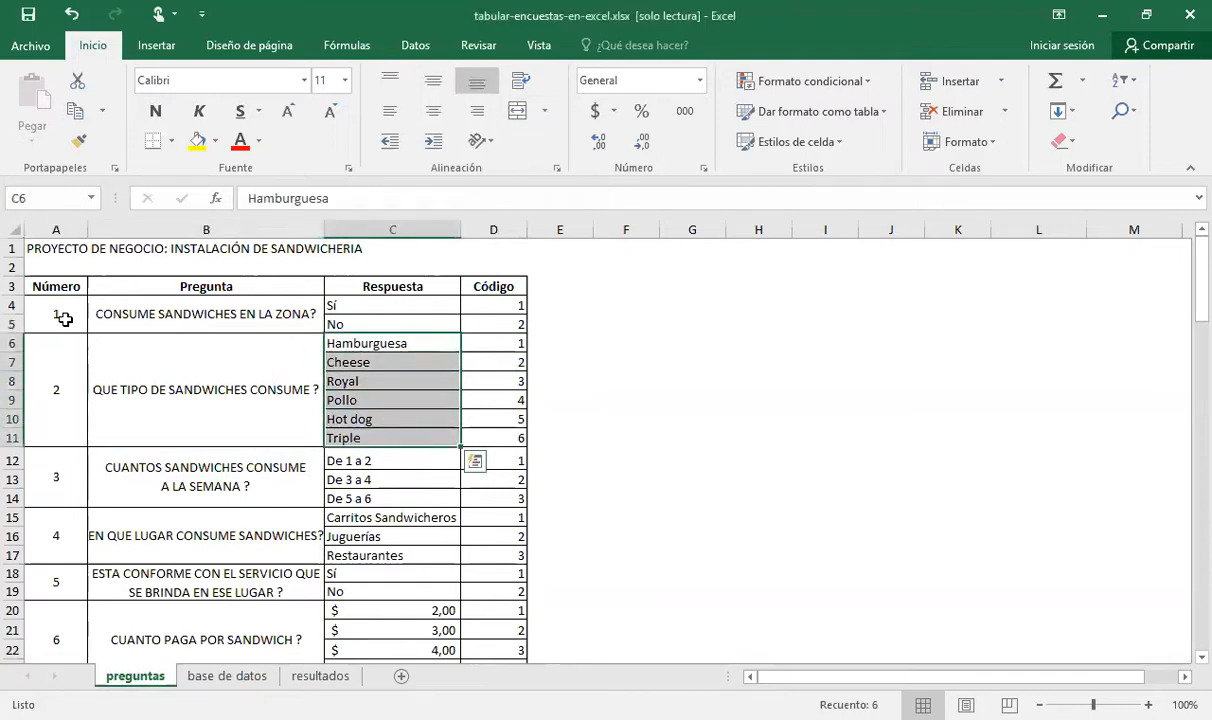
key("Right")
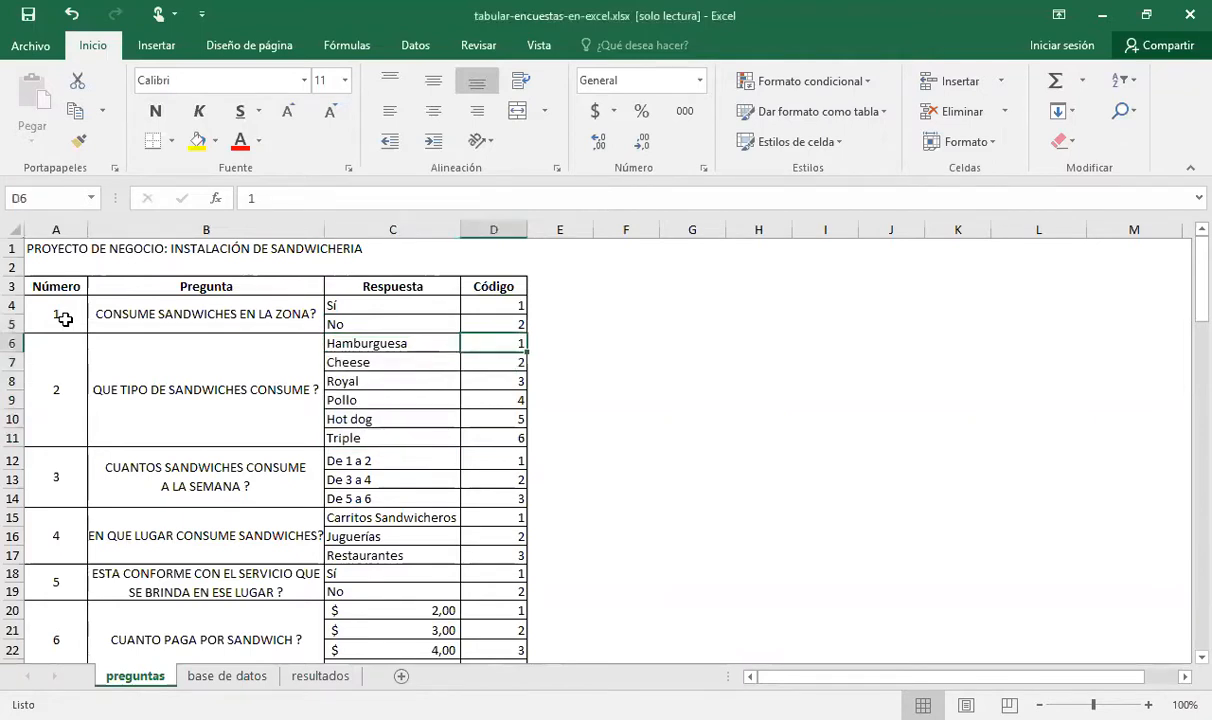
key("Down")
key("Down")
key("Down")
key("Down")
key("Down")
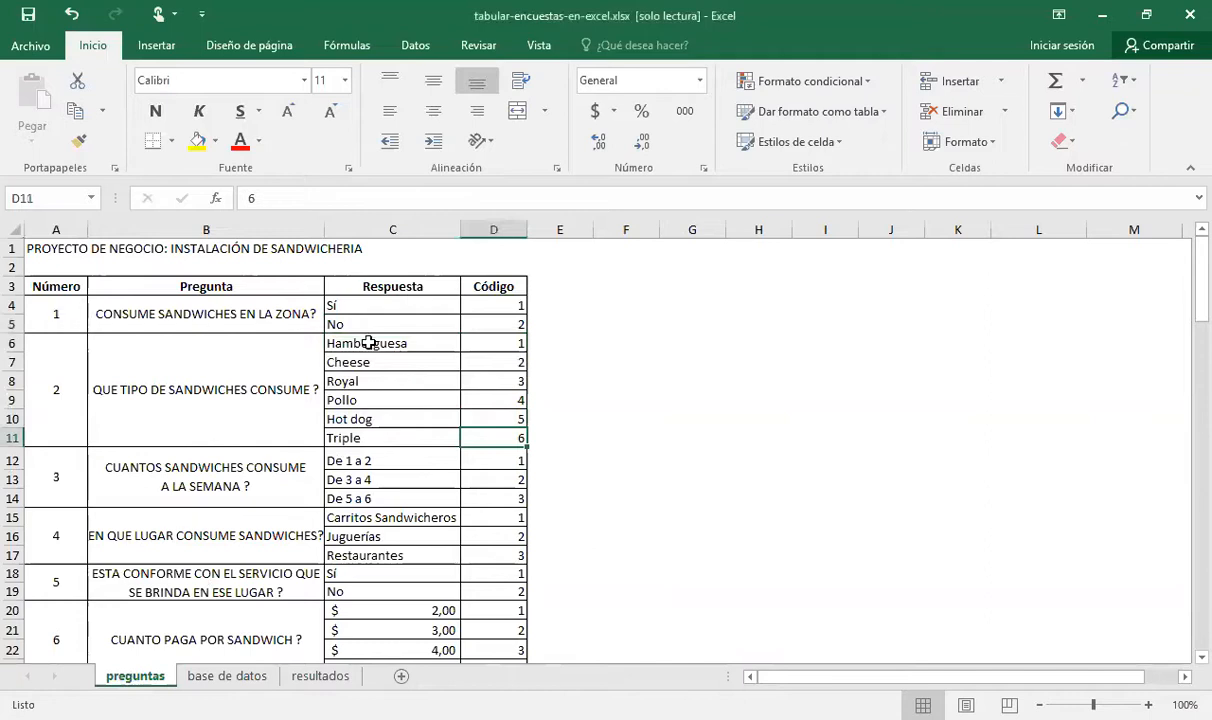
Review how question 1's Sí and No answers are matched to codes in cells A4 through D5
left_click(41, 309)
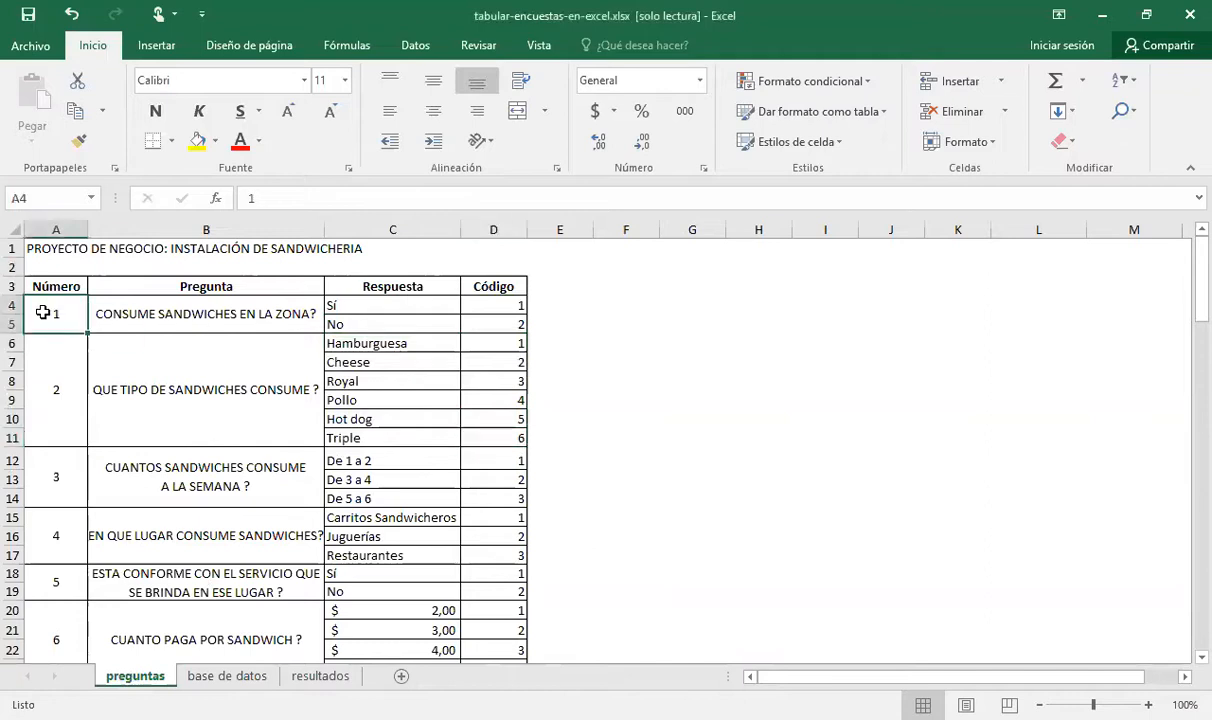
left_click(150, 316)
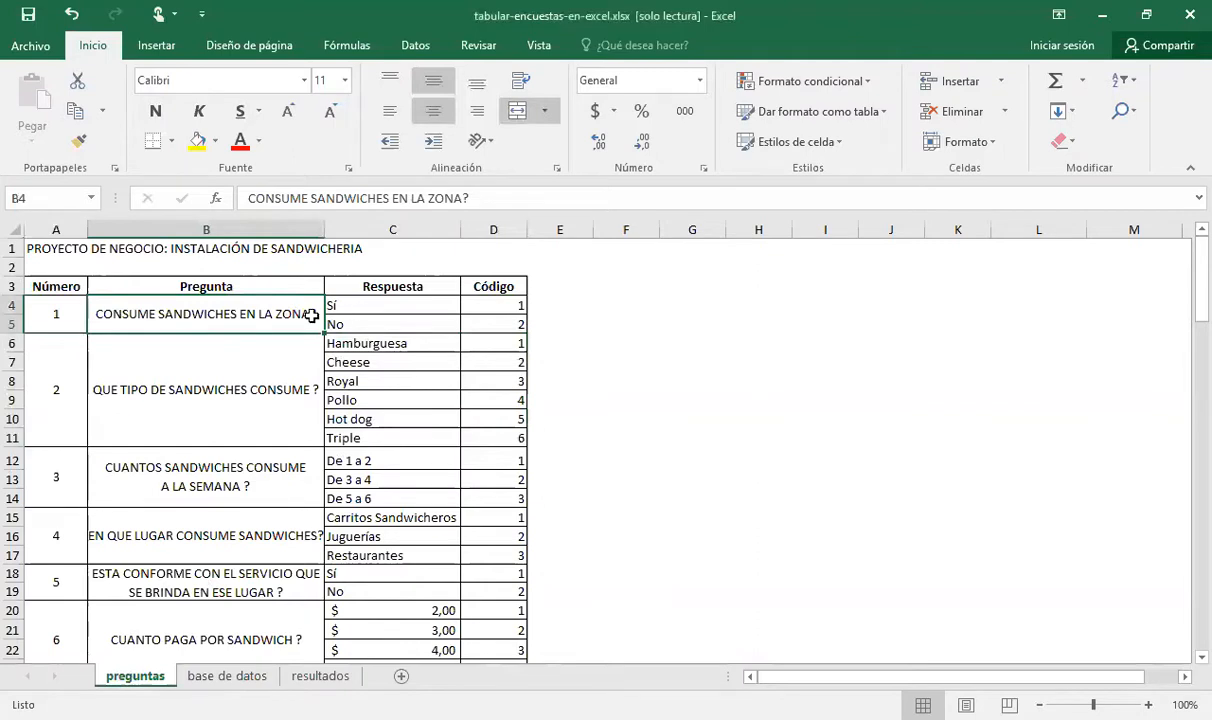
left_click(380, 307)
left_click(382, 321)
left_click(500, 307)
left_click(504, 325)
left_click(505, 345)
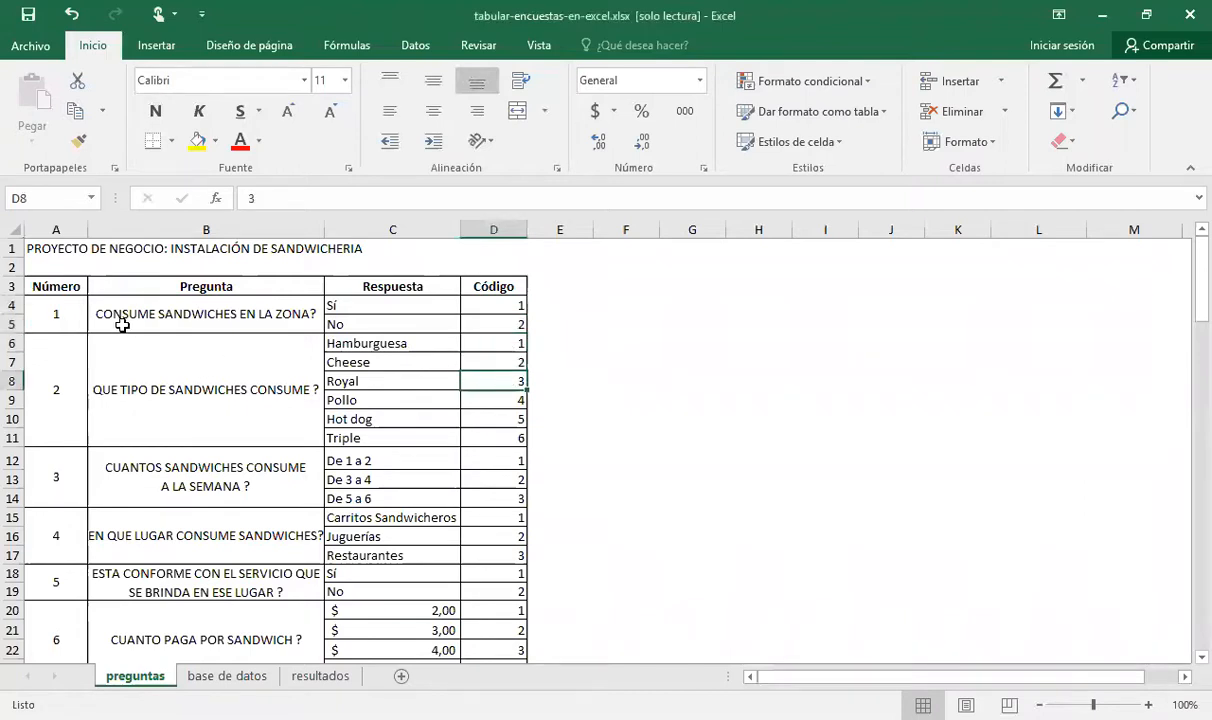
Look through the question numbers in the Número column, from question 1 down to question 6
left_click(60, 319)
key("Down")
key("Down")
key("Down")
key("Down")
key("Down")
key("Down")
key("Down")
scroll(61, 326, "down", 3)
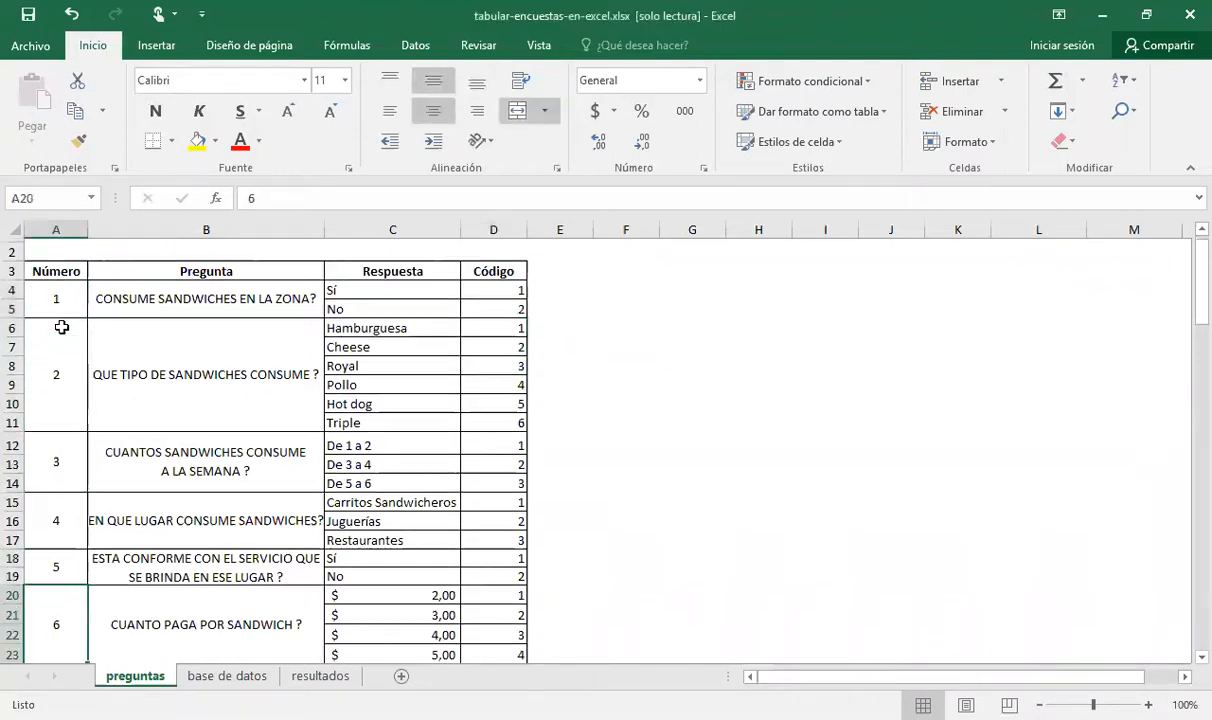
key("Up")
key("Up")
key("Up")
key("Down")
Review the price answer options and codes for question 6, from $2,00 to $5,00
key("Right")
key("Right")
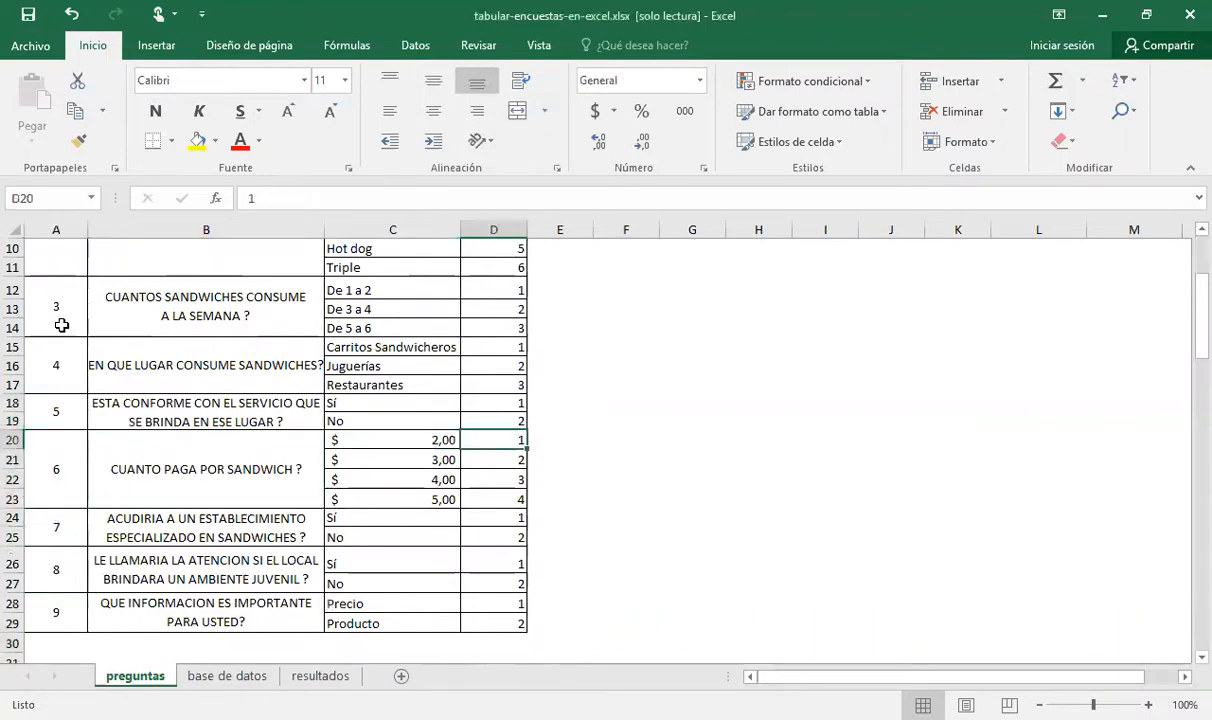
key("shift+Down")
key("shift+Down")
key("shift+Down")
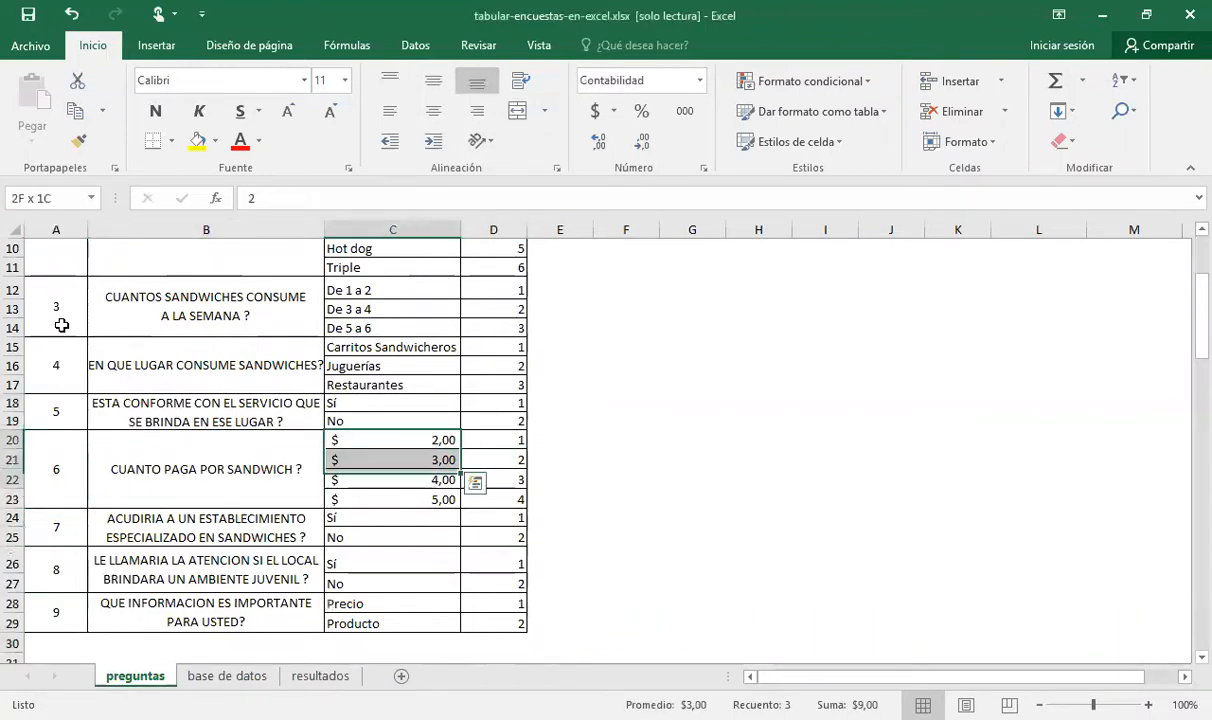
key("Up")
key("Up")
key("shift+Down")
key("Up")
key("Up")
key("Up")
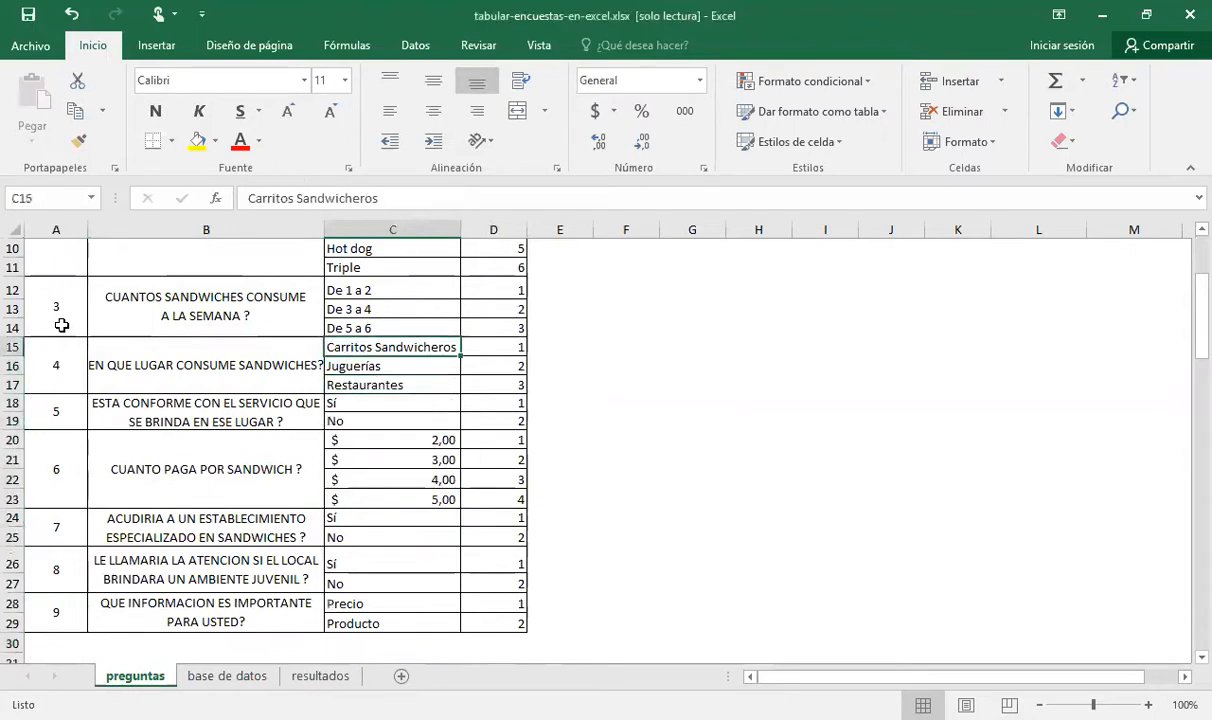
Review the answer options of question 4, continue up through question 3 and return to the top of the sheet
key("shift+Down")
key("shift+Down")
key("Up")
key("Up")
key("Up")
key("Up")
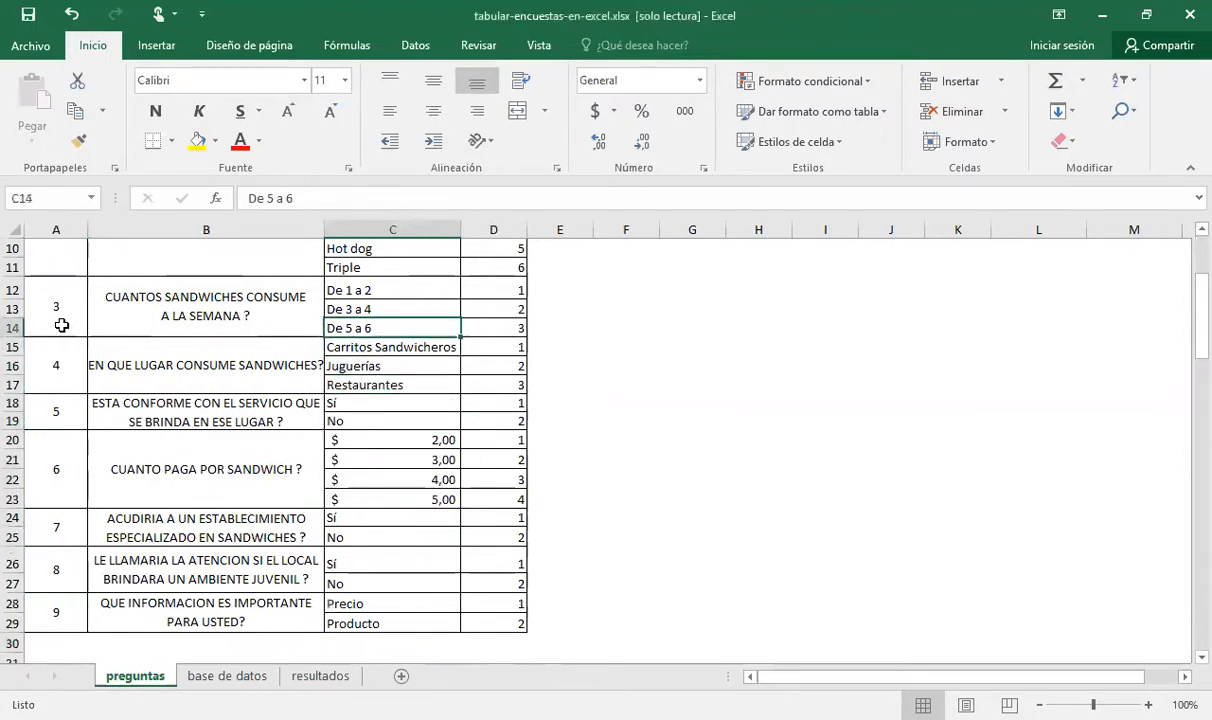
key("Up")
key("Up")
key("Up")
key("Up")
key("Up")
key("Up")
key("Up")
key("Up")
key("Up")
key("Up")
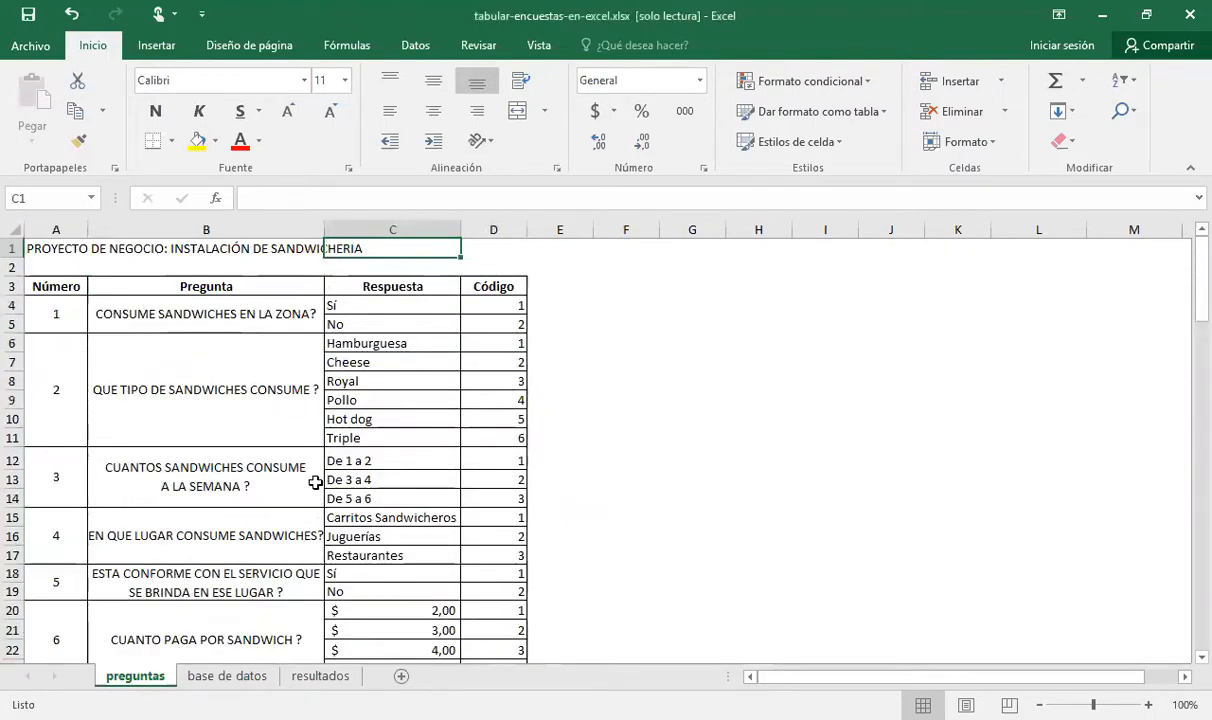
Go over question 1 again, from its number and text to the Sí and No answers and their codes
left_click(66, 303)
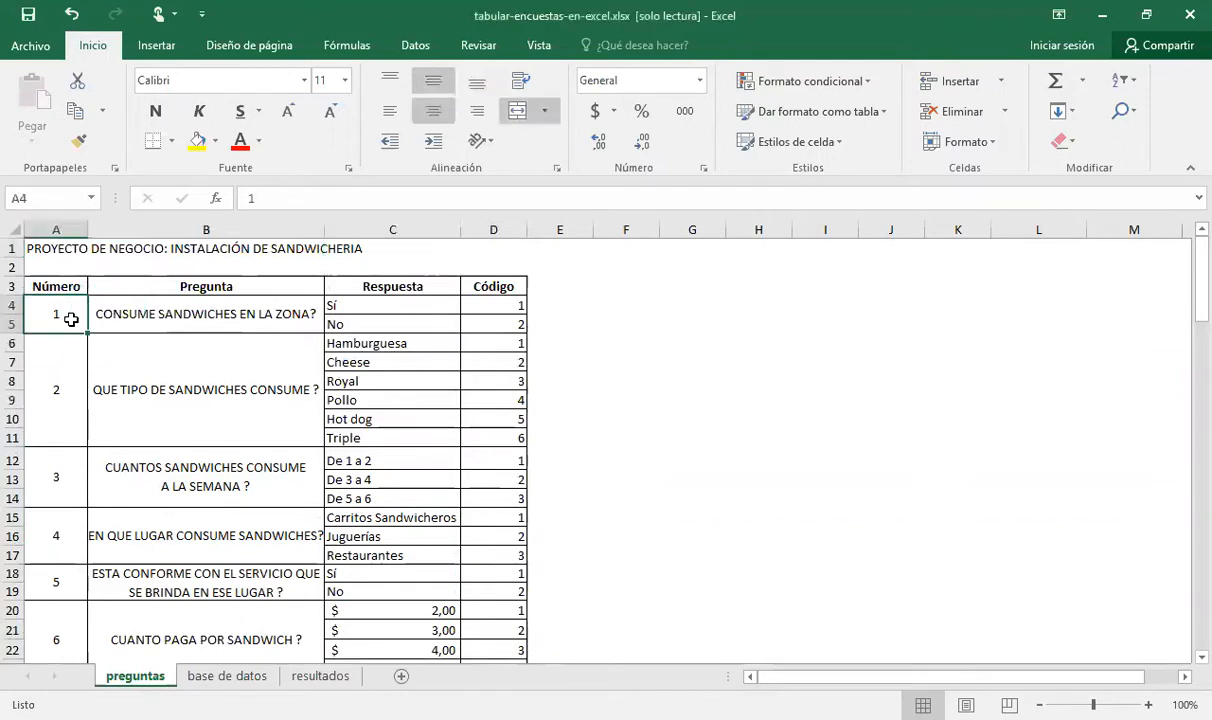
left_click(141, 318)
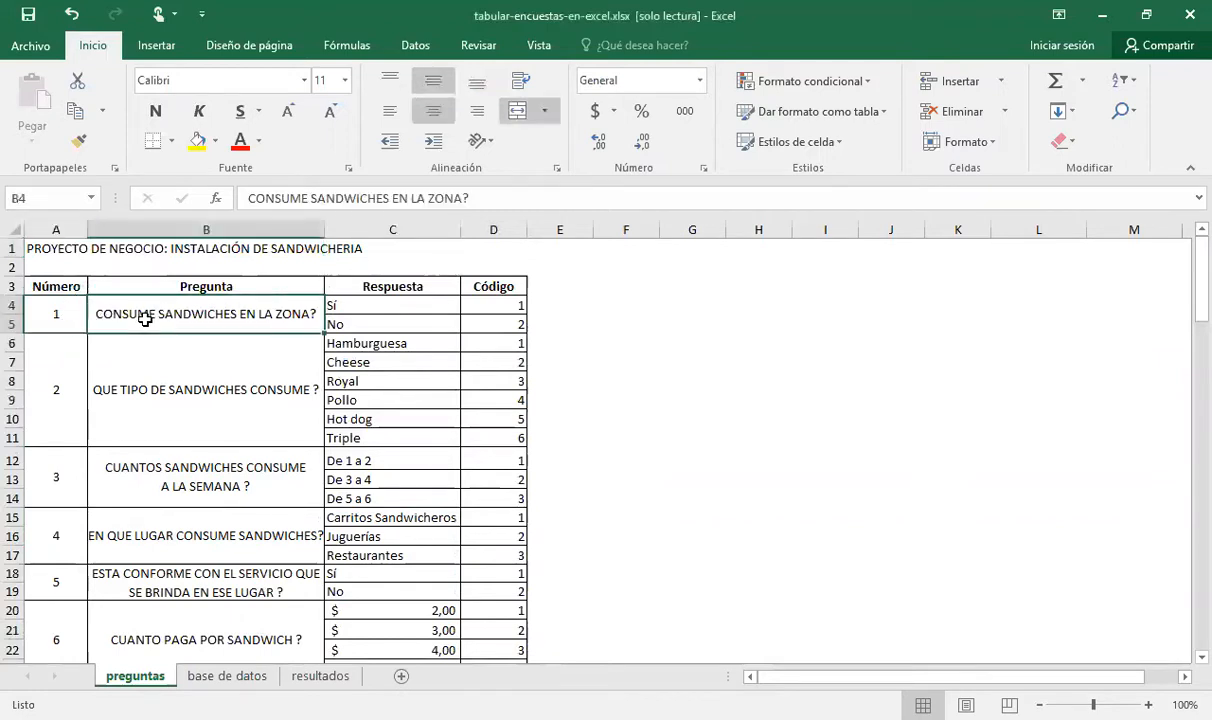
left_click(347, 309)
left_click(353, 325)
left_click(490, 312)
left_click(493, 323)
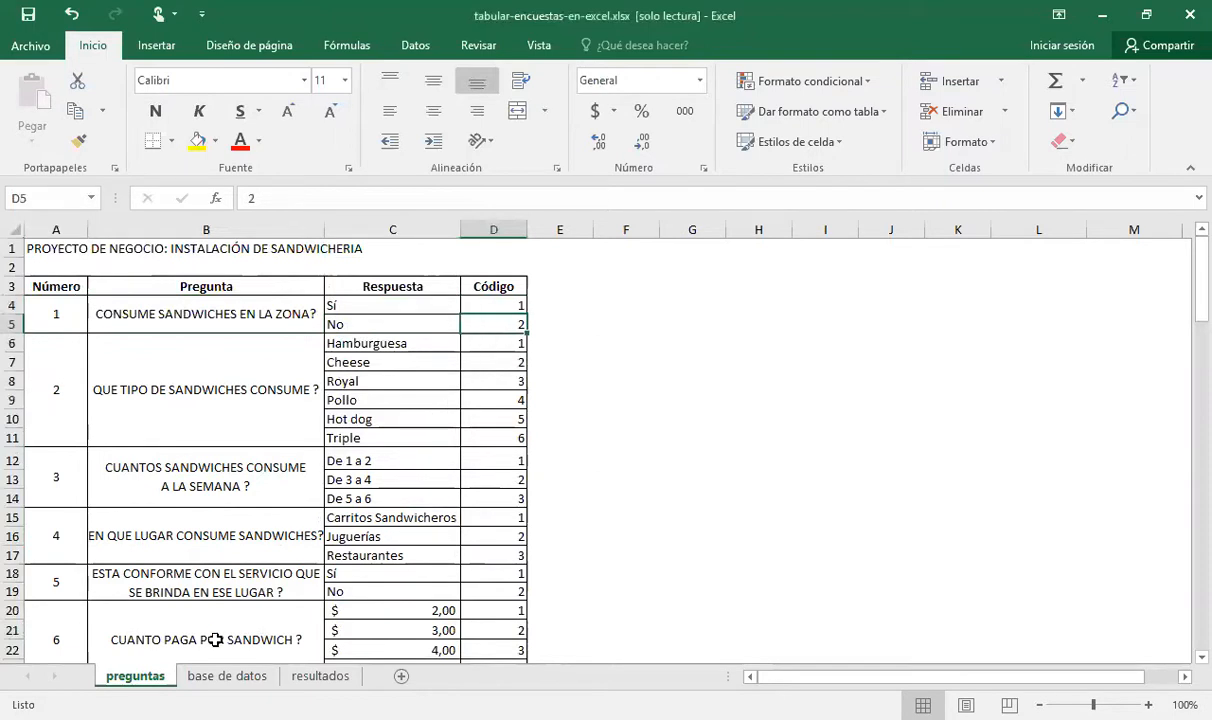
Open the base de datos sheet and examine the column headers from preg. # 01 to preg. # 09
left_click(221, 677)
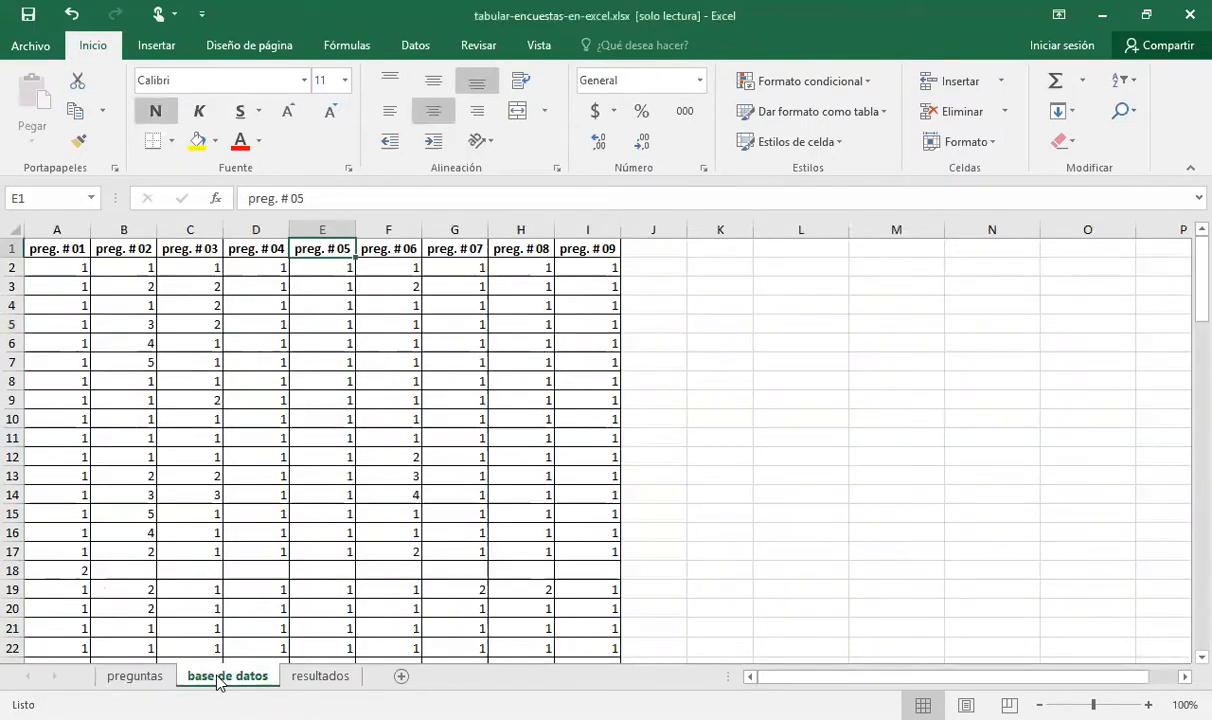
left_click(60, 254)
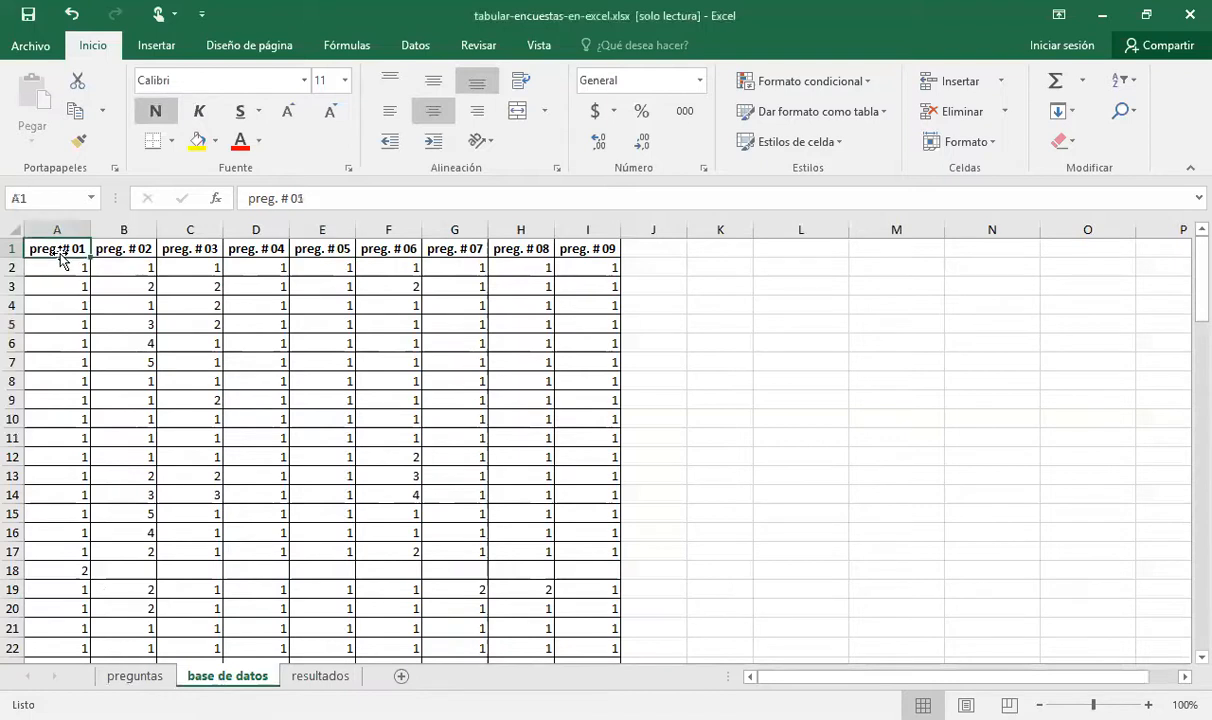
key("Right")
key("Right")
key("Right")
key("Right")
key("Right")
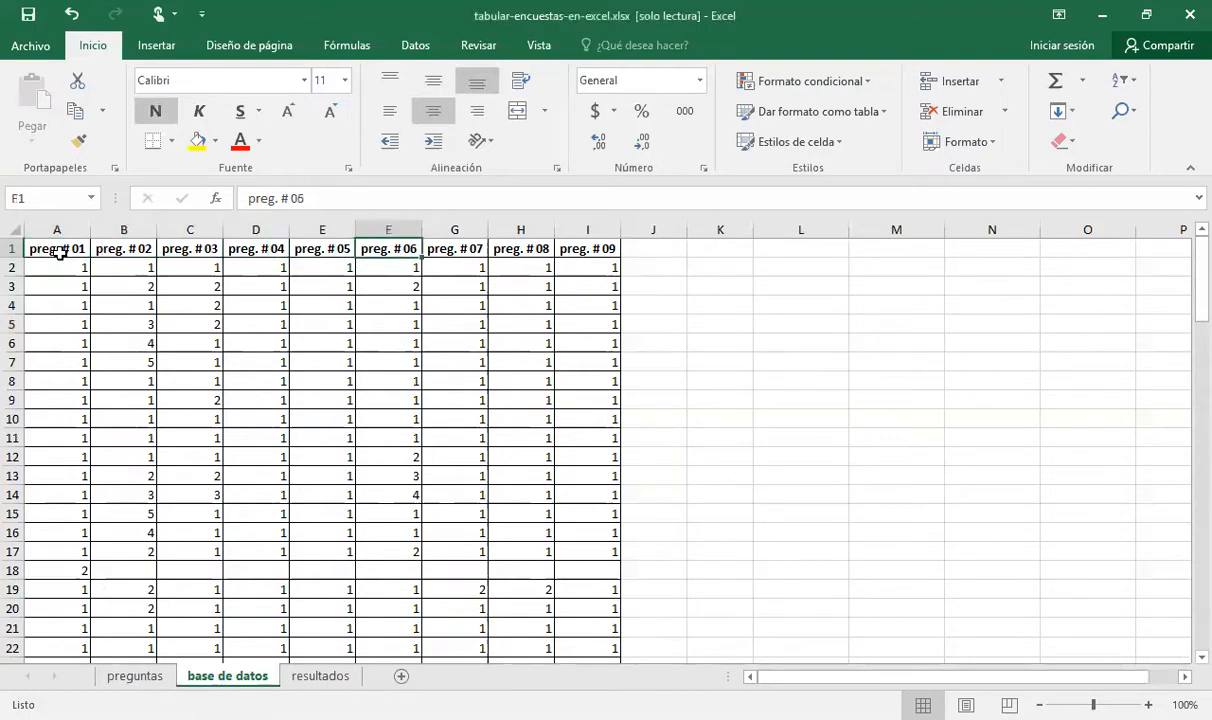
key("Left")
key("Left")
key("Left")
key("Left")
key("Left")
key("Right")
key("Right")
key("Right")
key("Right")
key("Right")
key("Right")
key("Right")
key("Right")
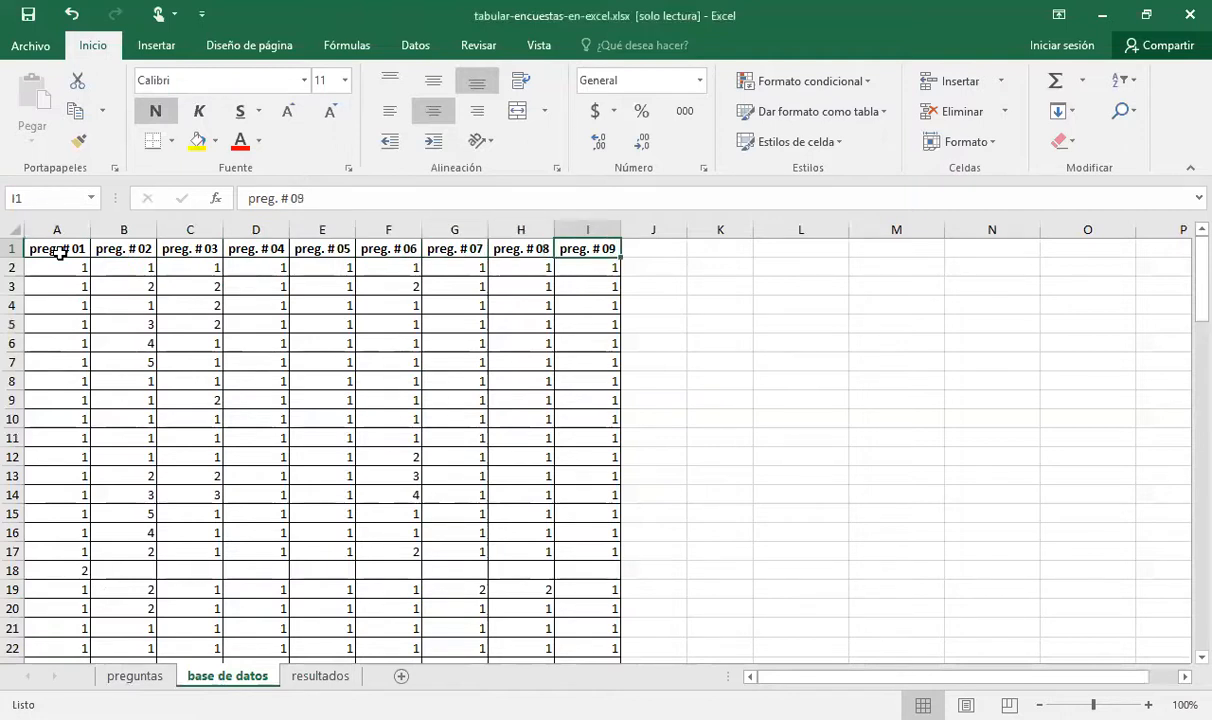
Compare the first preg. # 01 response in cell A2 with question 1's answer codes on the preguntas sheet
key("Down")
key("Left")
key("Home")
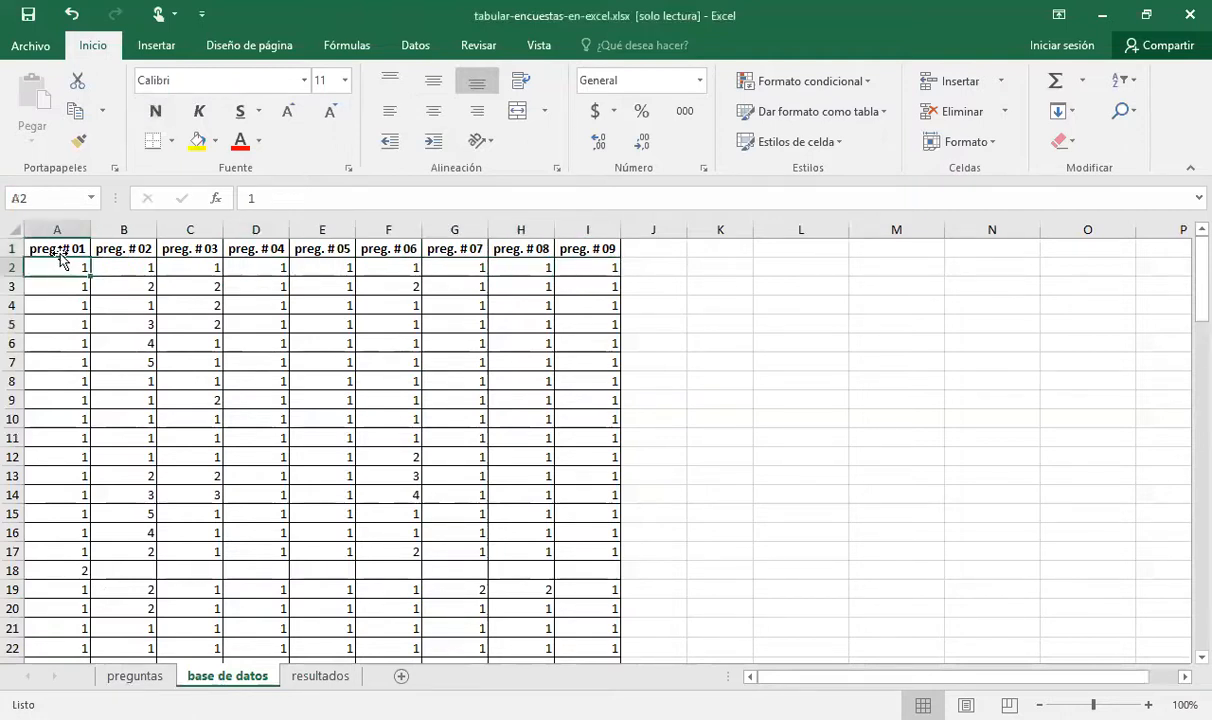
key("Up")
key("Down")
left_click(134, 676)
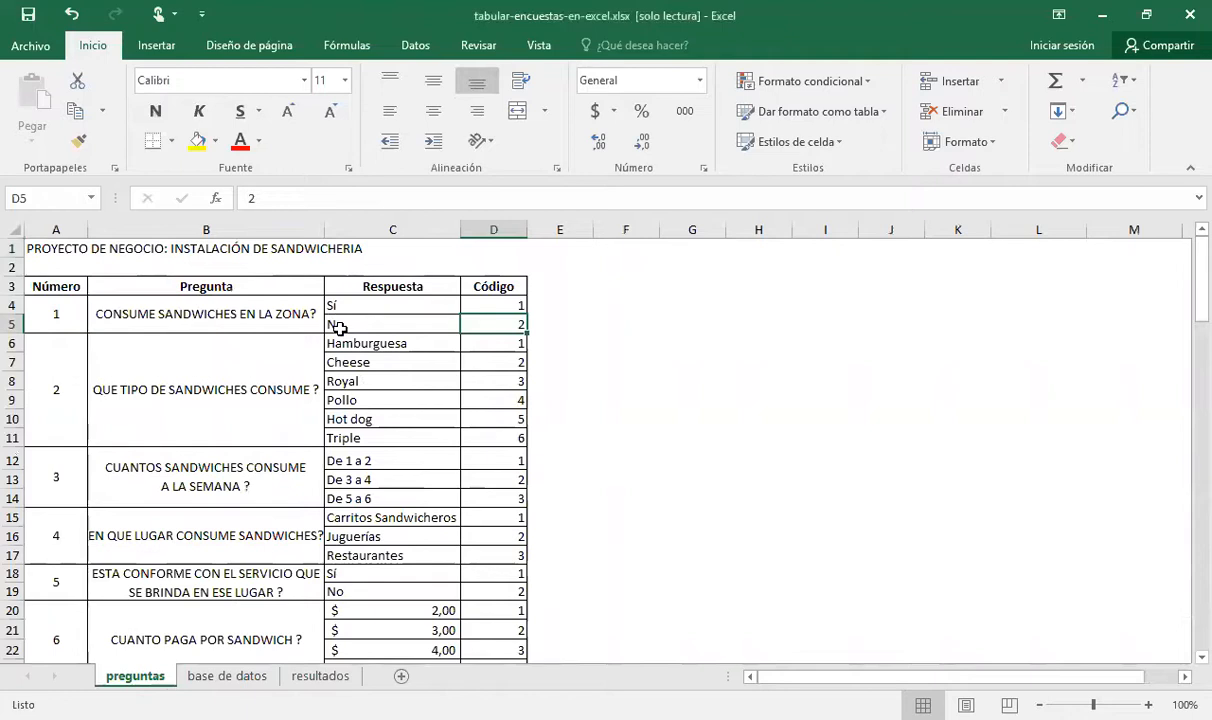
left_click(218, 676)
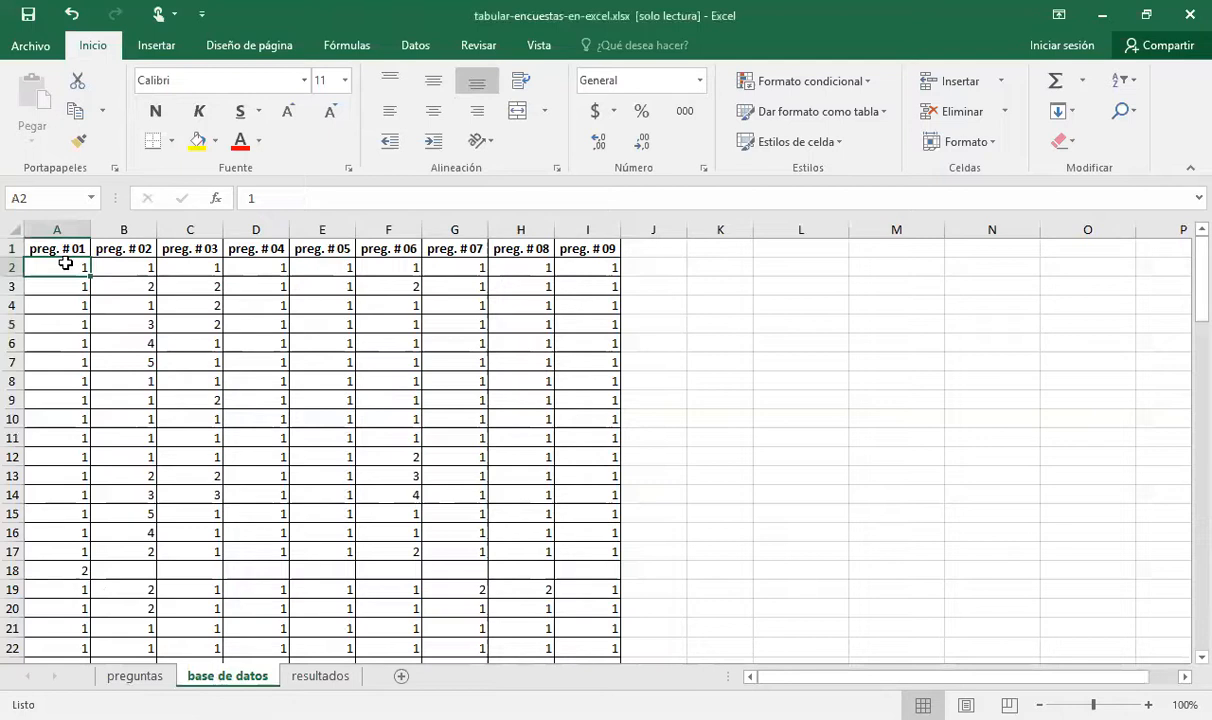
Follow the preg. # 01 responses down to cell A18 and check that code against question 1 on the preguntas sheet
key("Down")
key("Down")
key("Down")
key("Down")
key("Down")
key("Down")
key("Down")
key("Down")
key("Down")
key("Down")
key("Down")
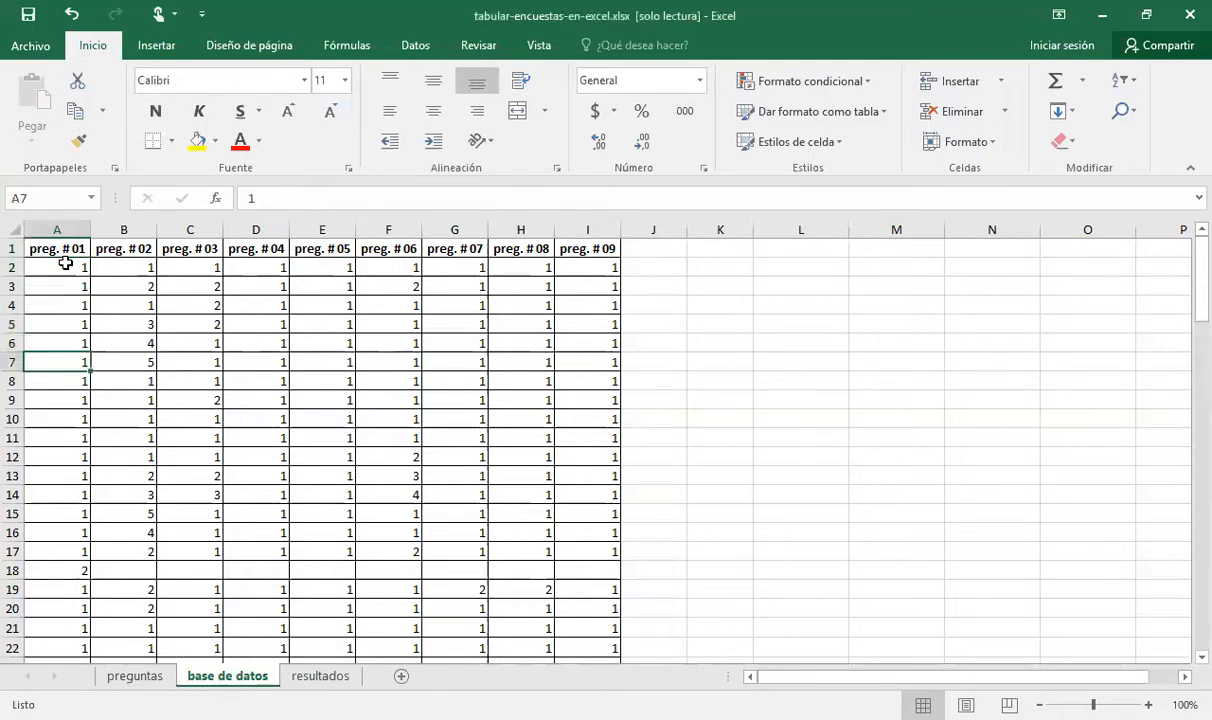
key("Down")
key("Down")
key("Down")
key("Down")
key("Down")
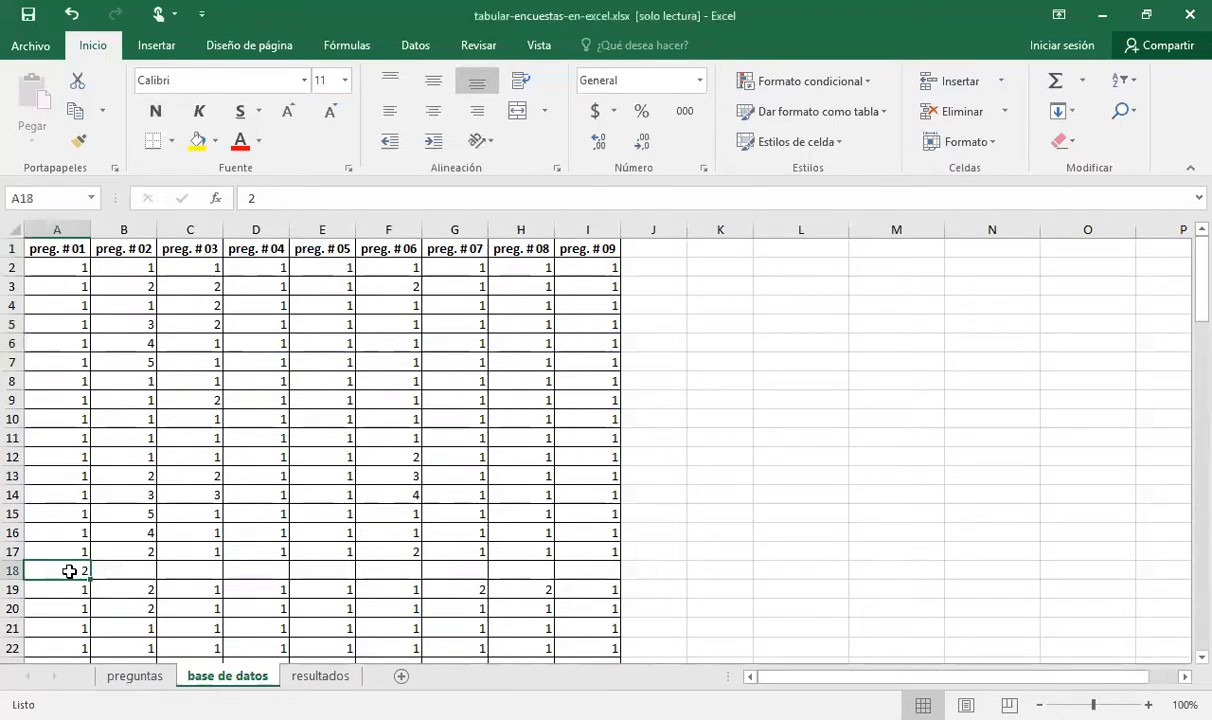
left_click(134, 676)
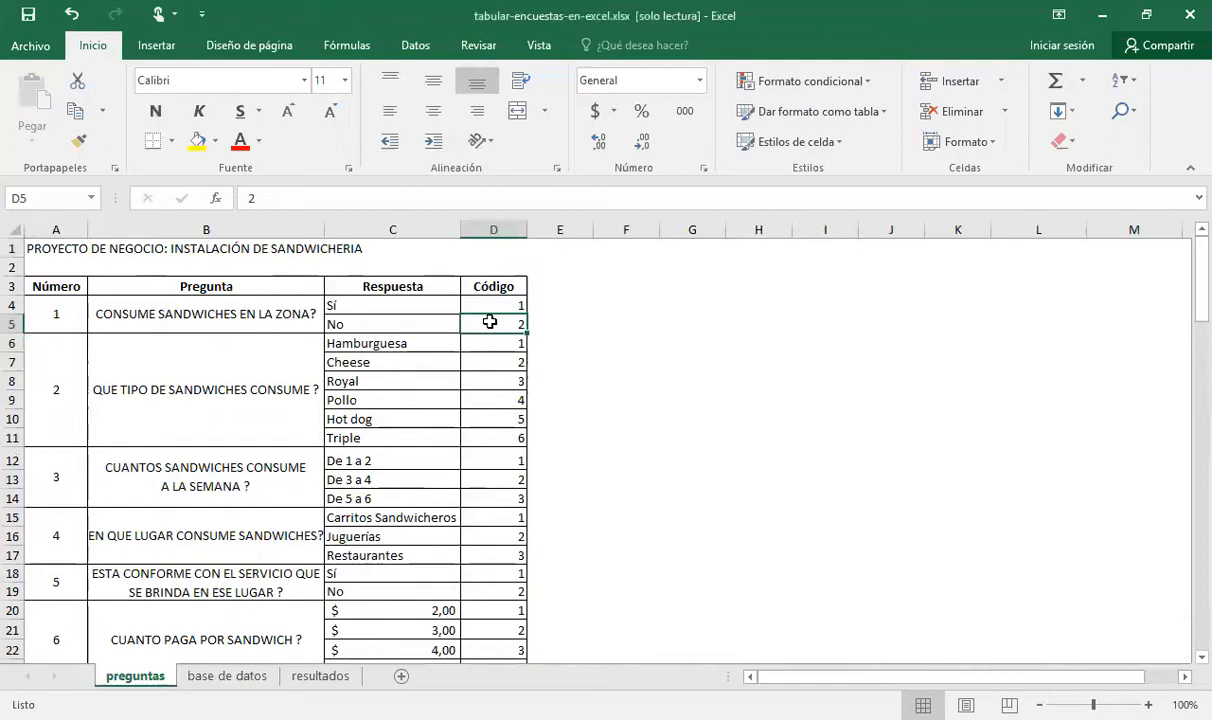
left_click(210, 676)
left_click(134, 676)
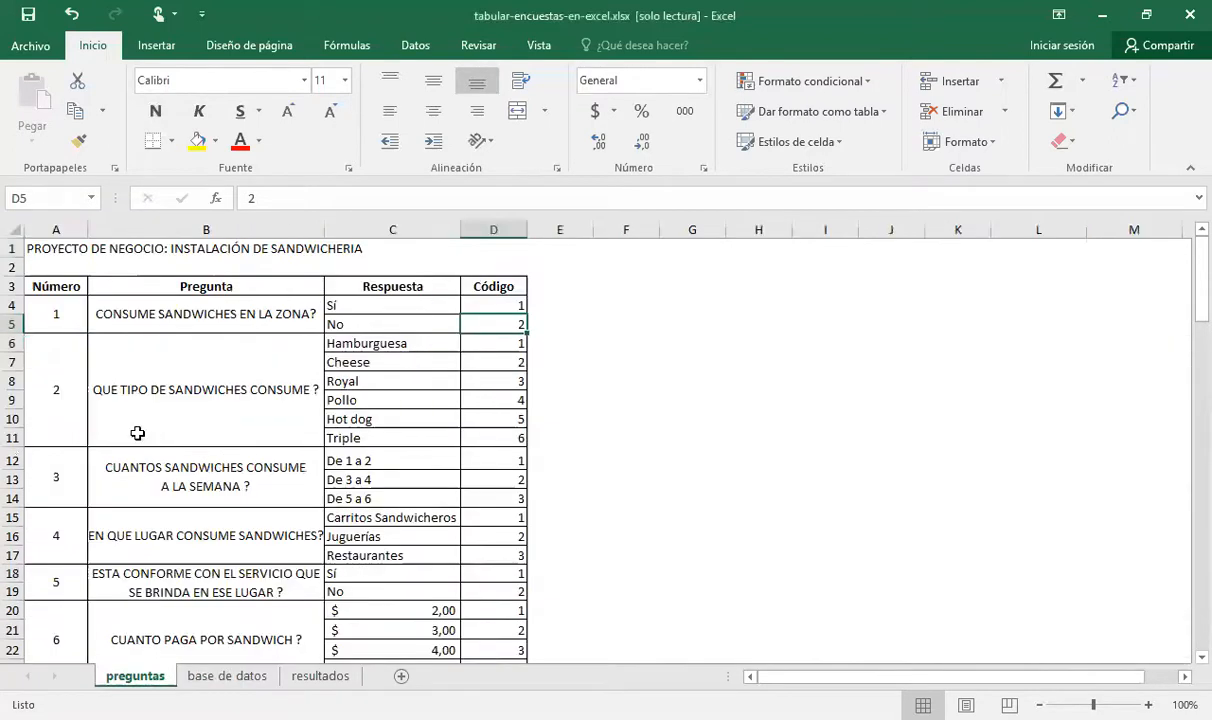
Return to the base de datos sheet and look down the preg. # 01 responses from A2 to A34
left_click(226, 676)
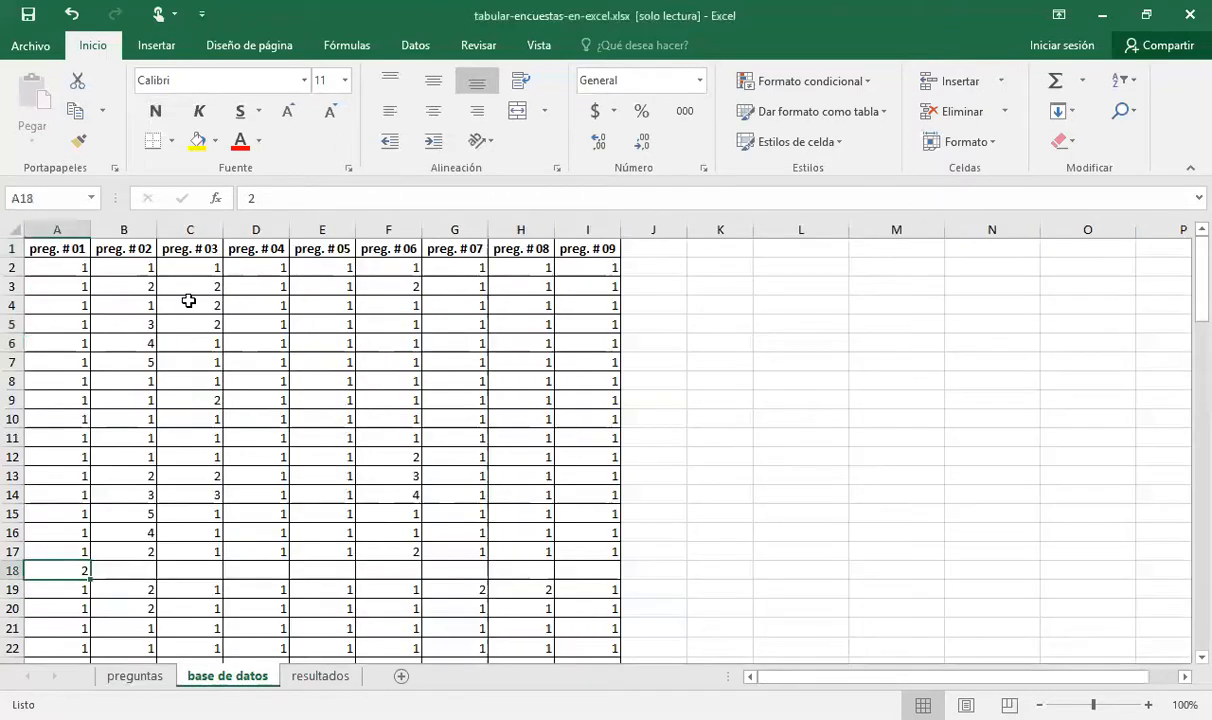
left_click(79, 270)
key("Down")
key("Down")
key("Down")
key("Down")
key("Down")
key("Down")
key("Down")
key("Down")
key("Down")
key("Down")
key("Down")
key("Down")
key("Down")
key("Down")
key("Down")
key("Down")
key("Down")
key("Down")
key("Down")
key("Down")
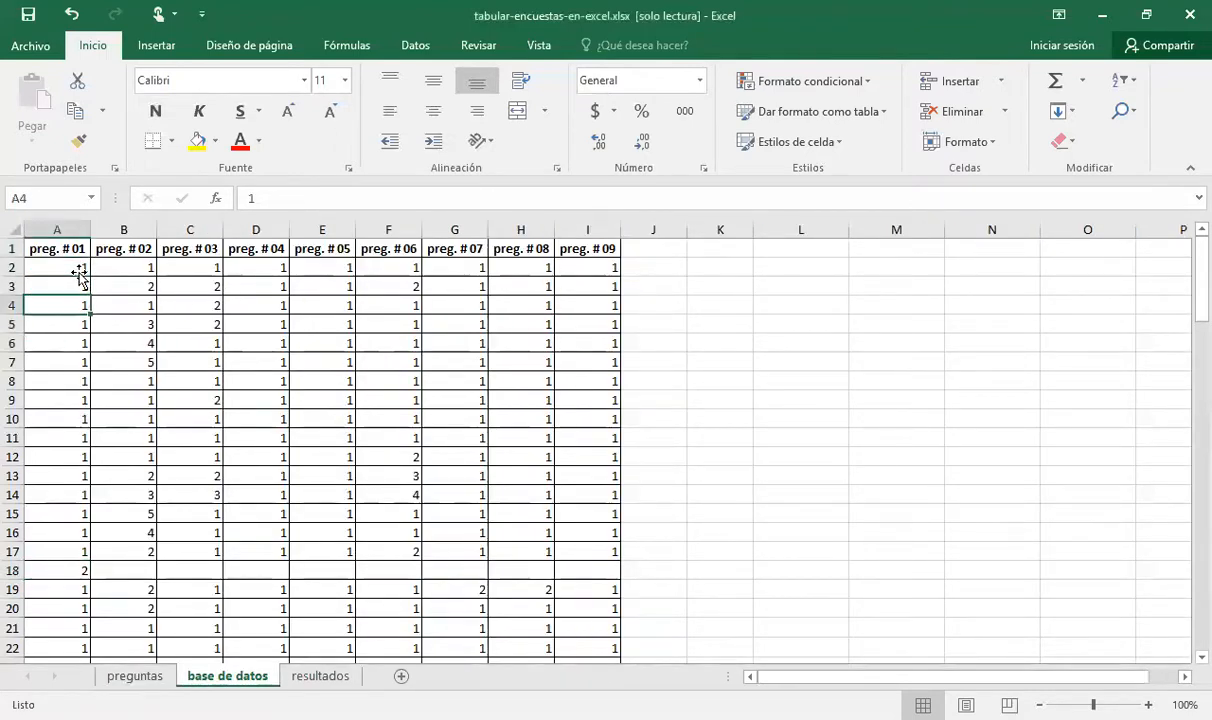
key("Down")
key("Down")
key("Down")
key("Down")
key("Down")
key("Down")
key("Down")
key("Down")
key("Down")
key("Down")
key("Down")
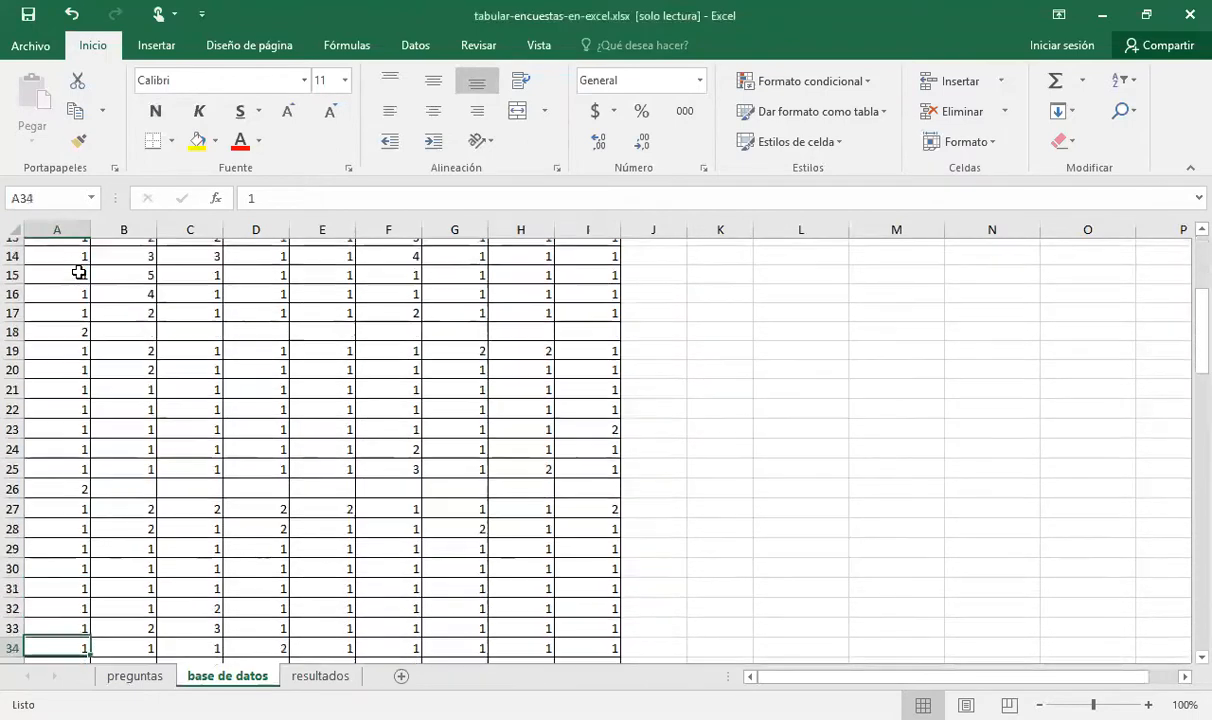
Follow the preg. # 01 responses from A34 down to the last record in cell A51
key("Down")
key("Down")
key("Down")
key("Down")
key("Down")
key("Down")
key("Down")
key("Down")
key("Down")
key("Down")
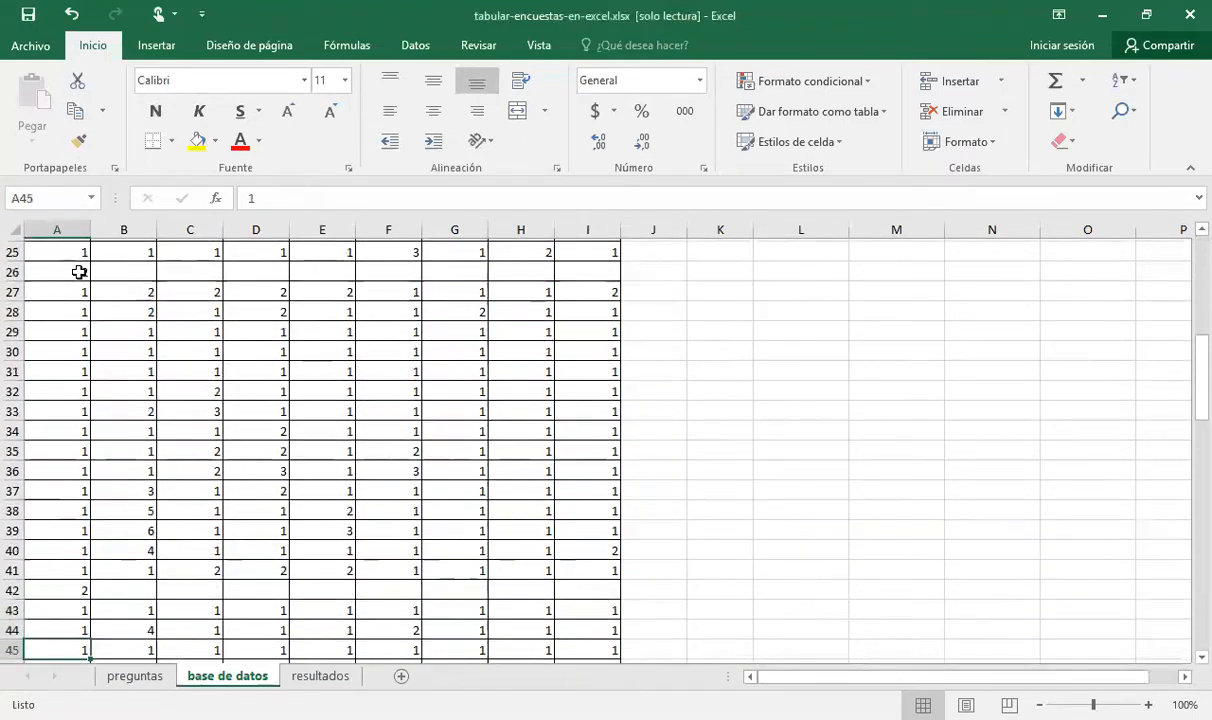
key("Up")
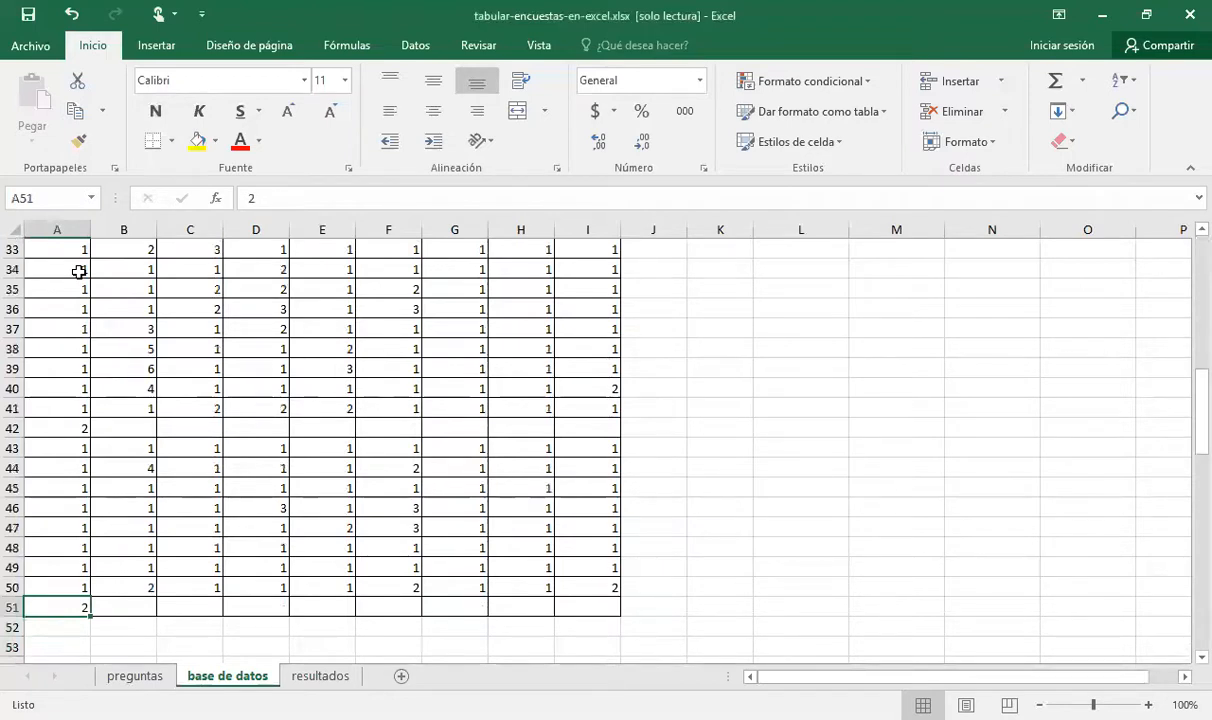
key("Up")
key("Up")
key("Up")
key("Up")
key("Up")
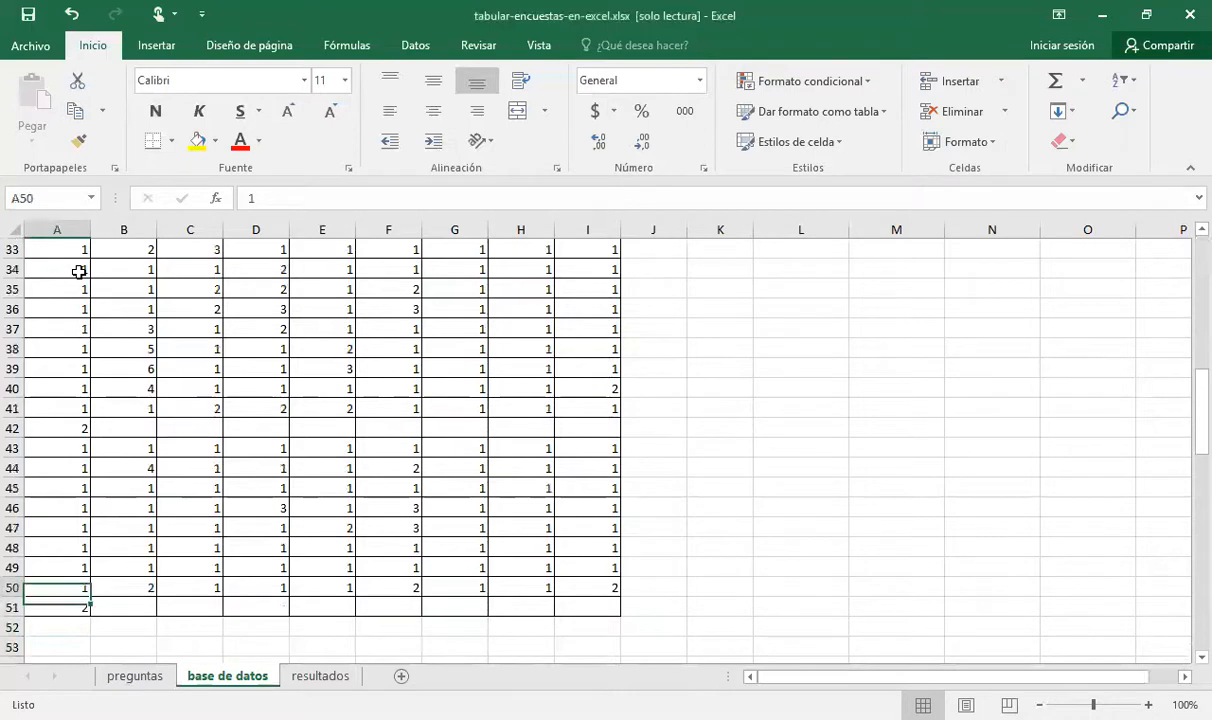
Return to the start of the database and look over the first preg. # 01 responses below the header
key("ctrl+Home")
key("Down")
key("Up")
key("Down")
key("Down")
key("Down")
key("Down")
key("Up")
key("Up")
key("Up")
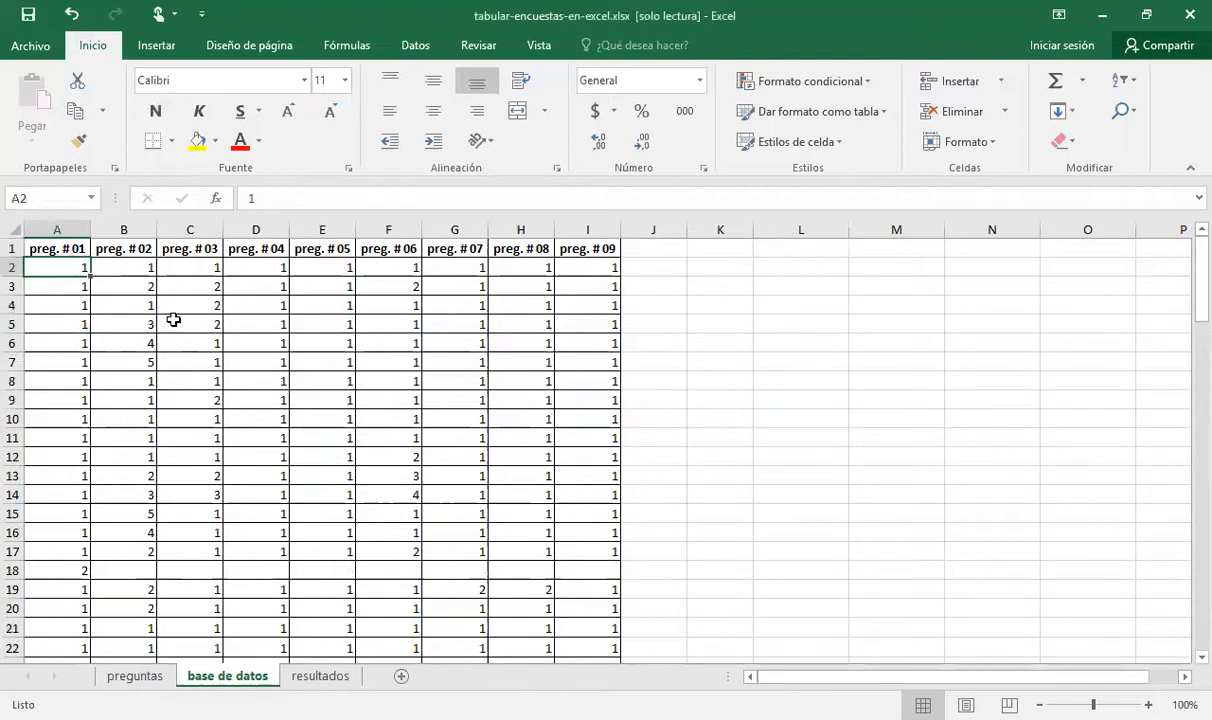
Read the first respondent's answers across row 2 of the database, question by question
key("Right")
key("ctrl+Right")
key("Left")
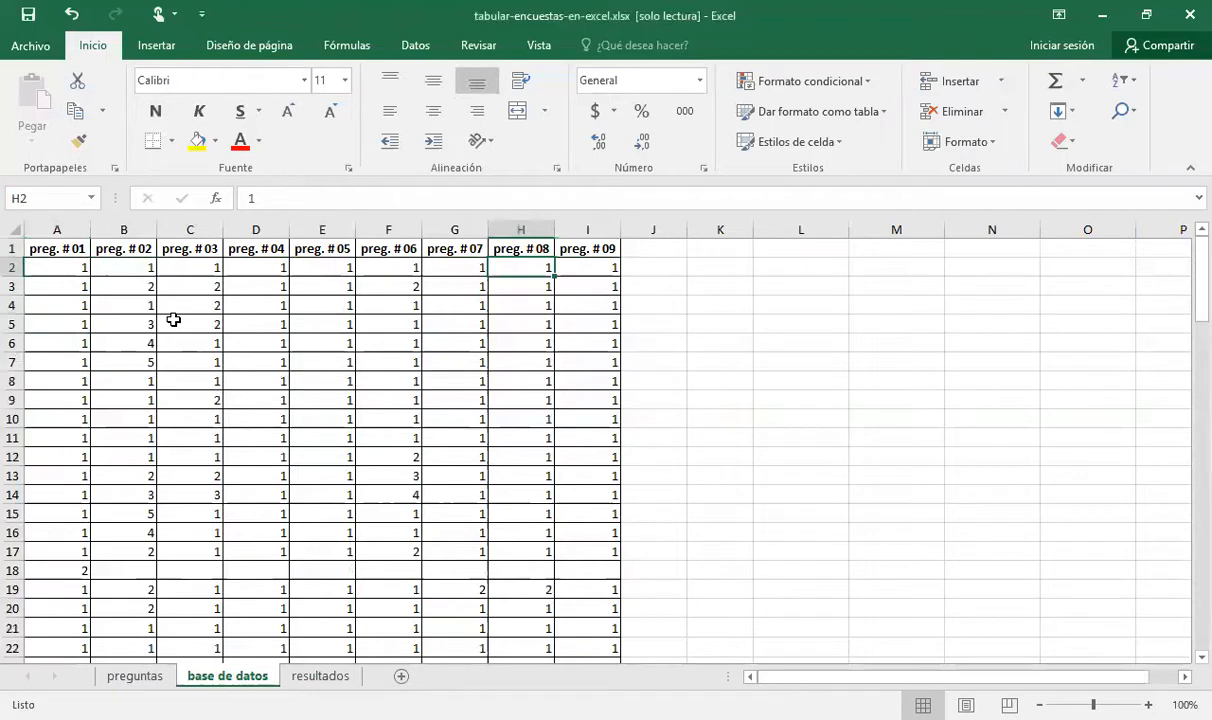
key("ctrl+Left")
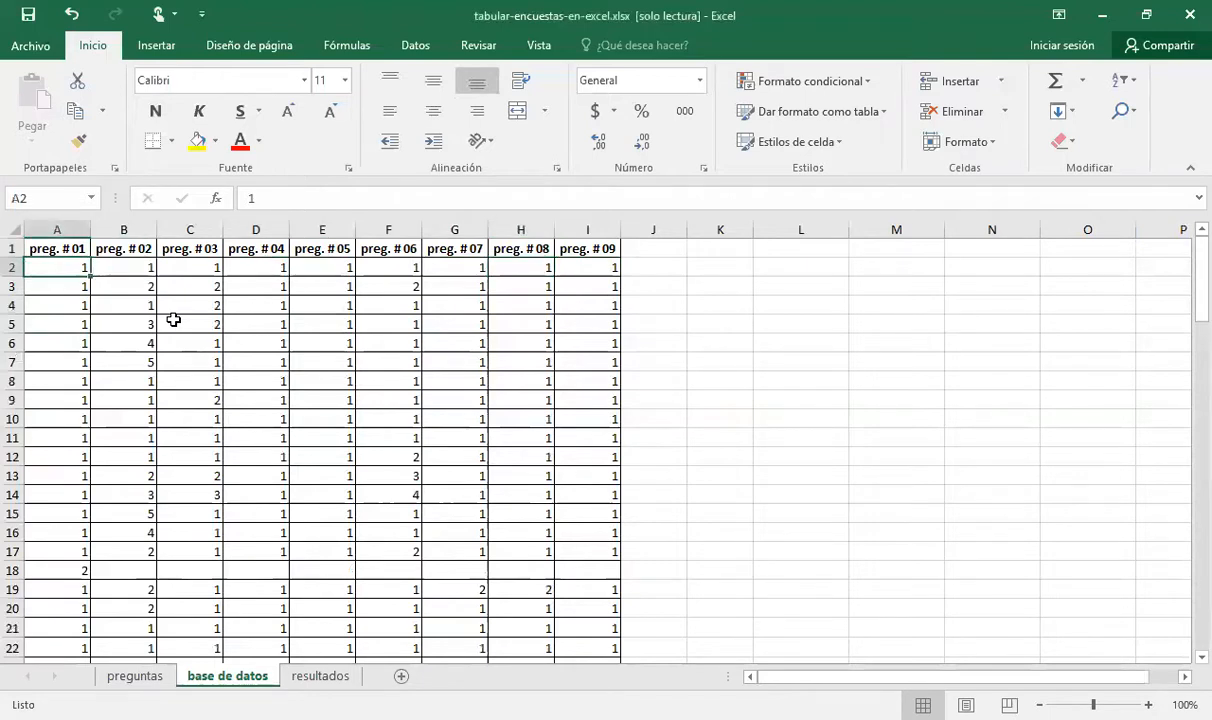
key("Right")
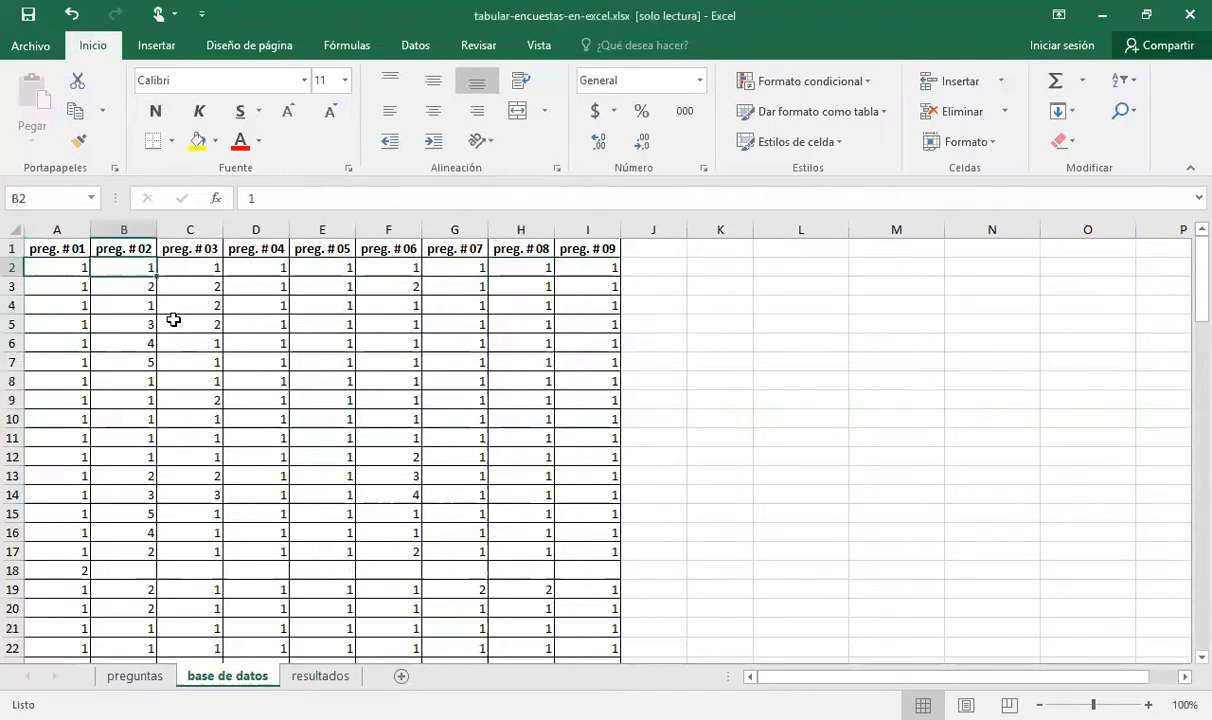
key("Left")
key("Right")
key("Right")
key("Right")
key("Right")
key("Right")
key("Right")
key("Right")
key("Right")
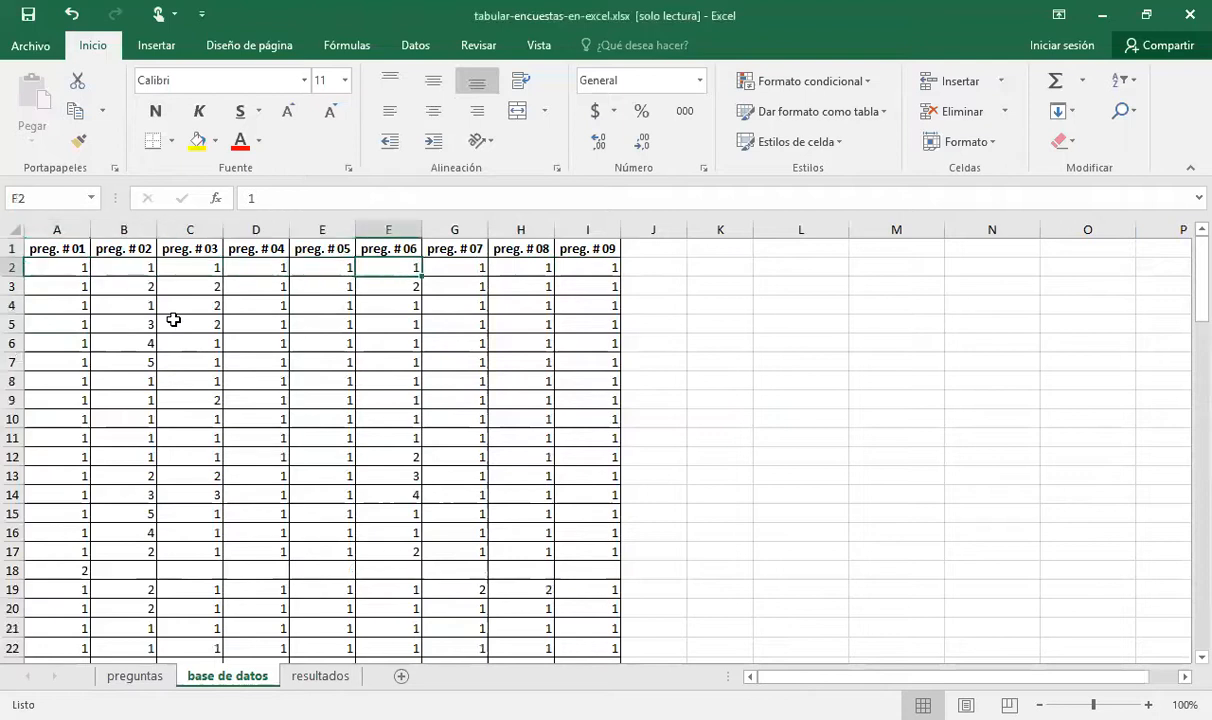
Read the second respondent's answers across row 3, and return to the first preg. # 01 response in A2
key("Right")
key("Down")
key("Left")
key("Left")
key("Left")
key("Left")
key("Left")
key("Left")
key("Left")
key("Left")
key("Left")
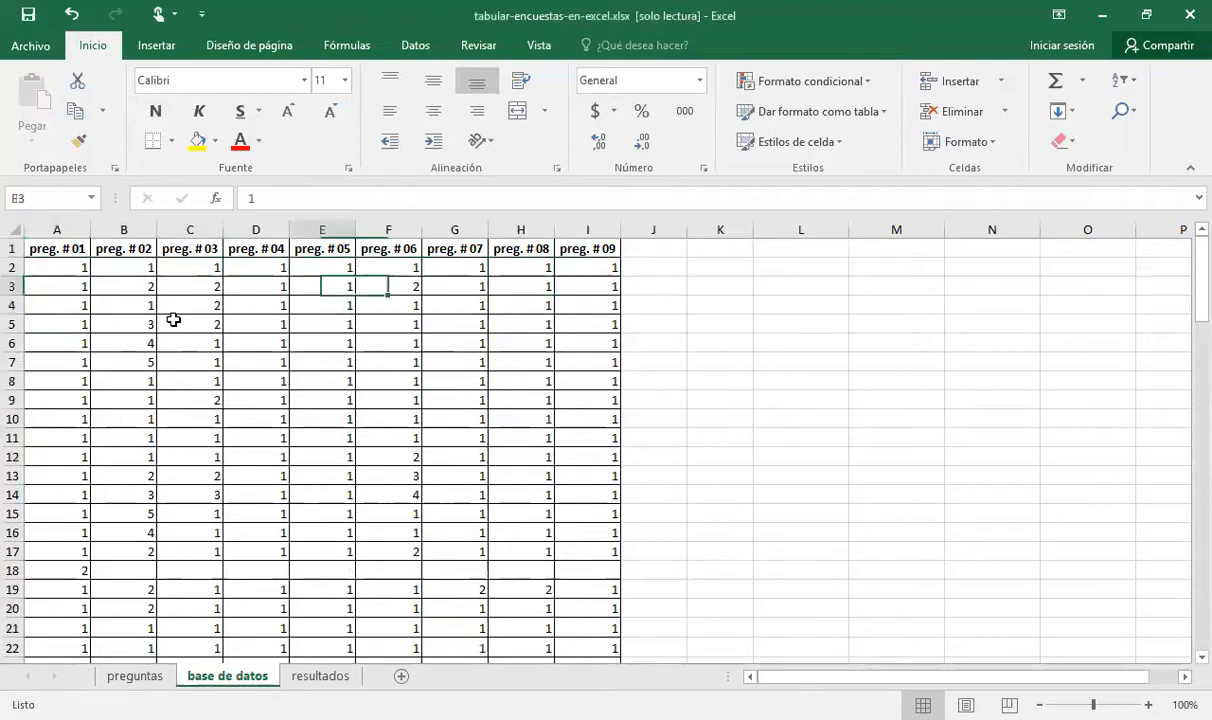
key("Right")
key("Right")
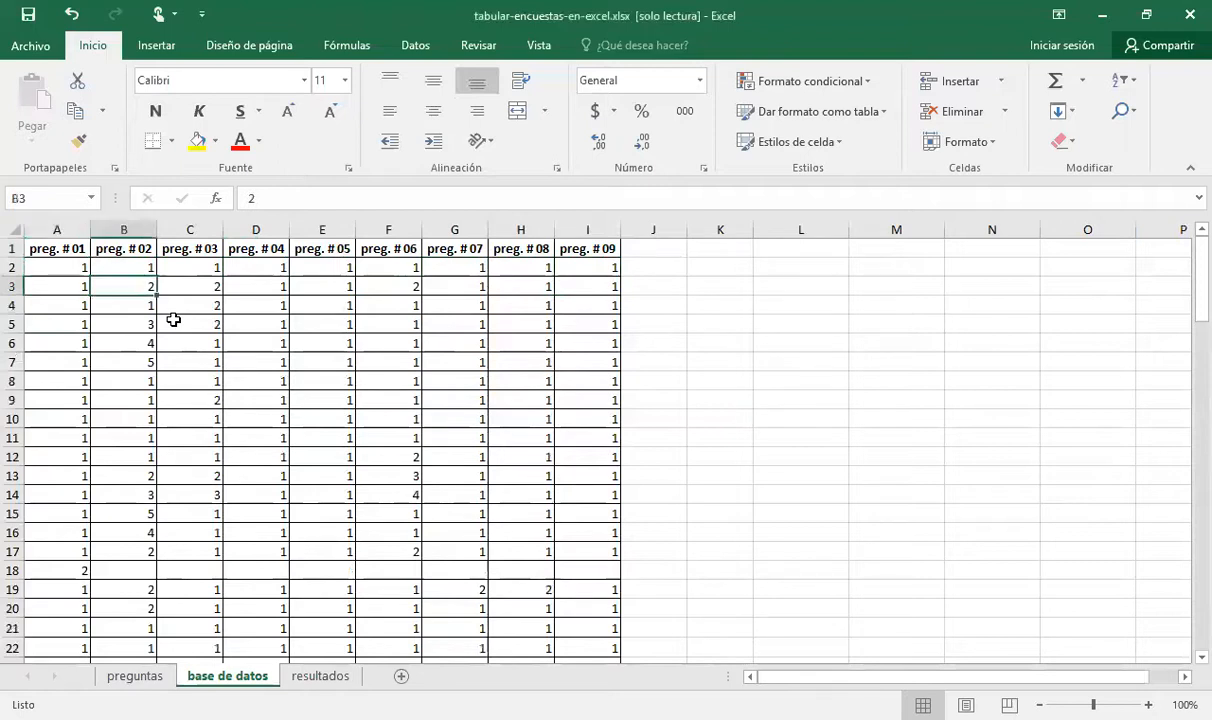
key("Right")
key("Right")
key("Right")
key("Right")
key("Right")
key("Right")
key("Left")
key("Left")
key("Left")
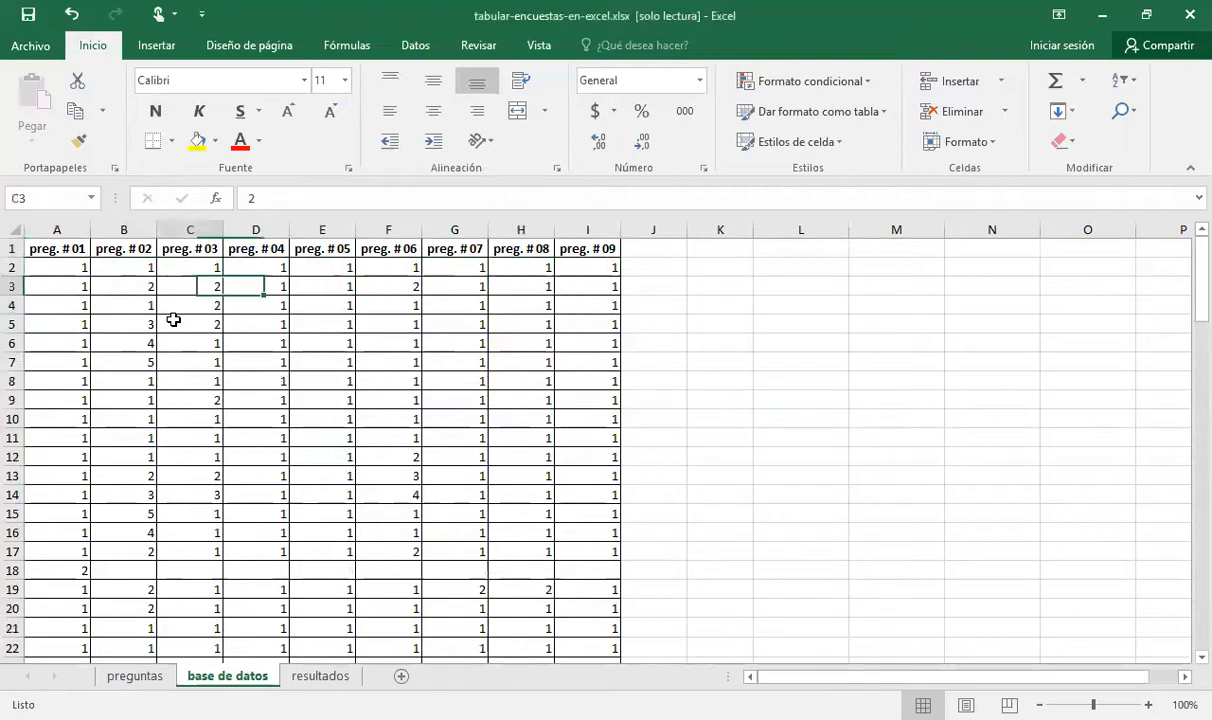
key("Home")
key("Up")
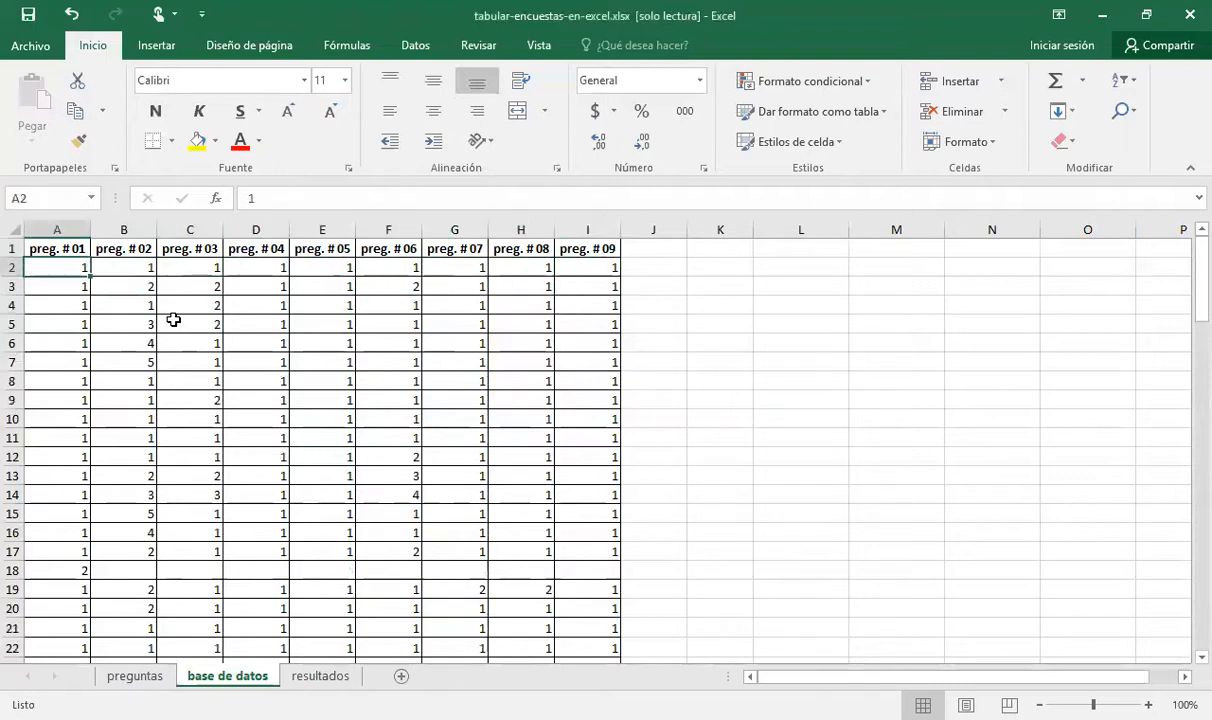
key("Down")
key("Up")
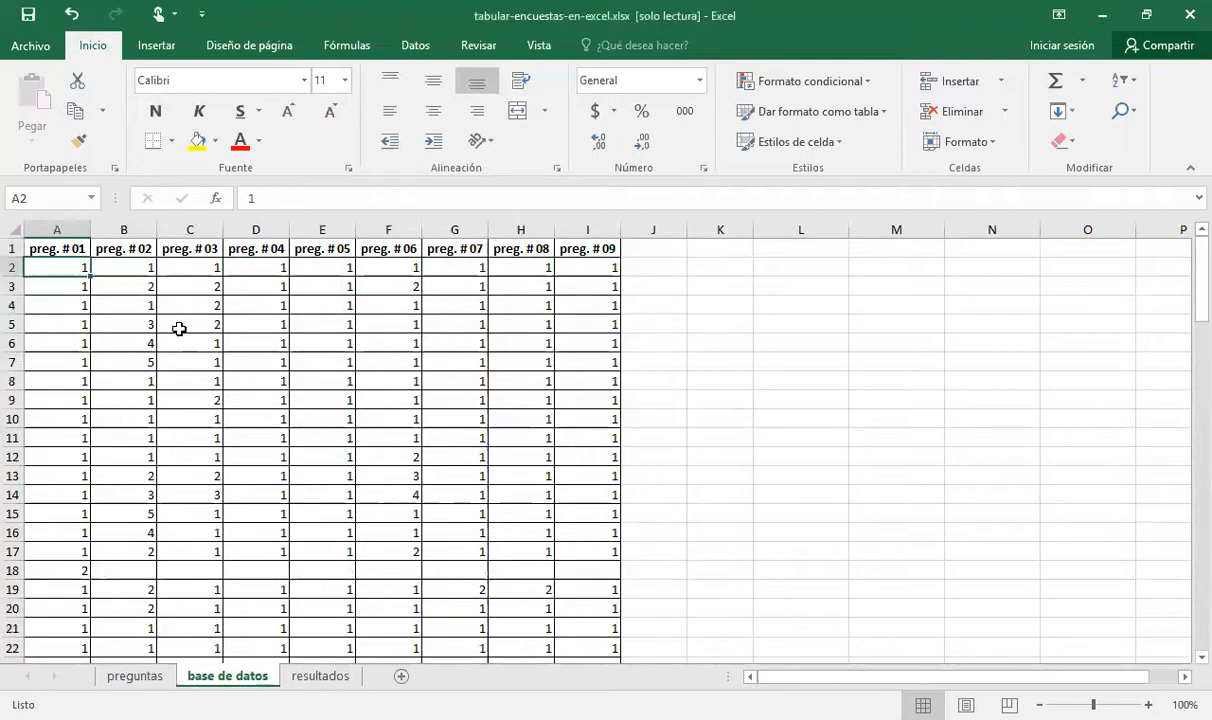
Open the resultados sheet and examine the question 1 table in A1:D5, including its Respuesta entries SI and NO
left_click(322, 677)
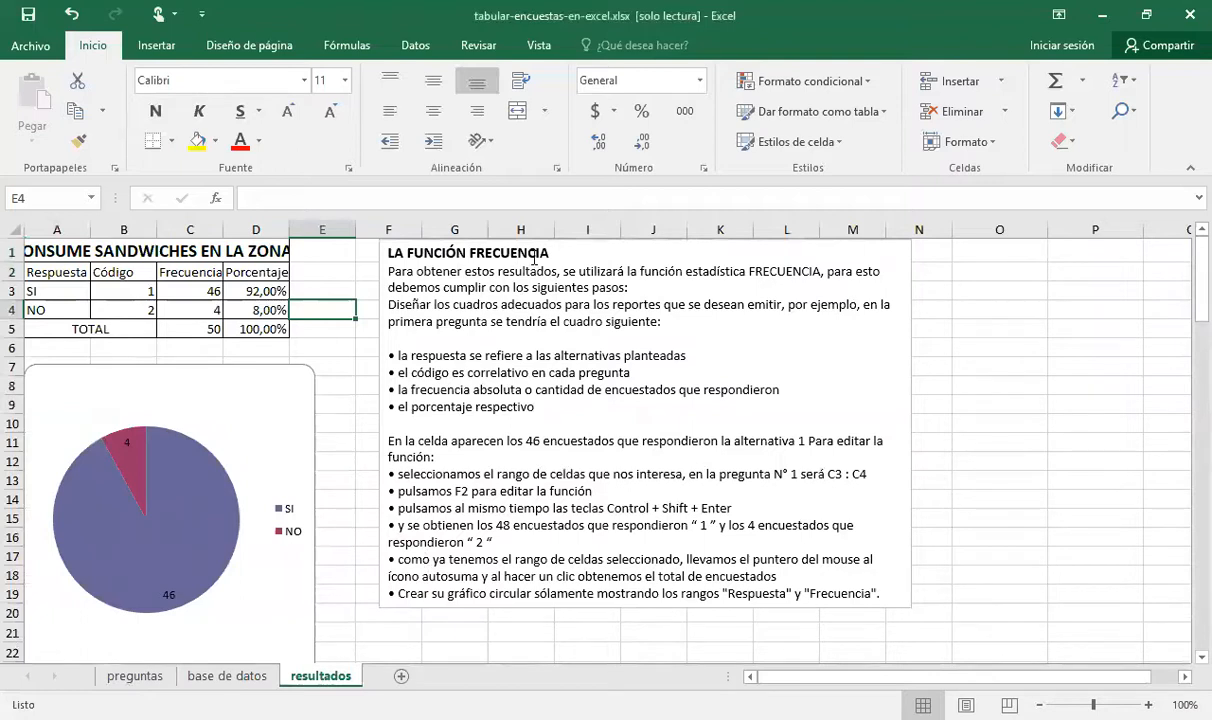
left_click(52, 258)
left_click_drag(52, 254, 257, 327)
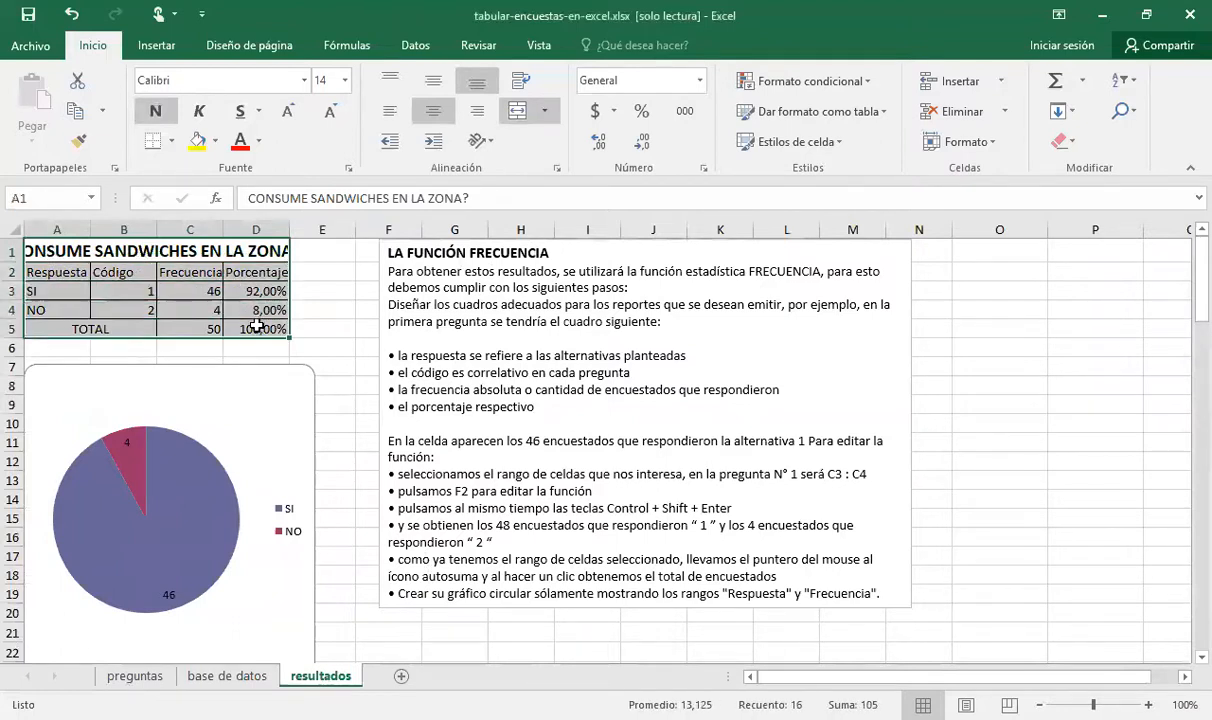
left_click(52, 268)
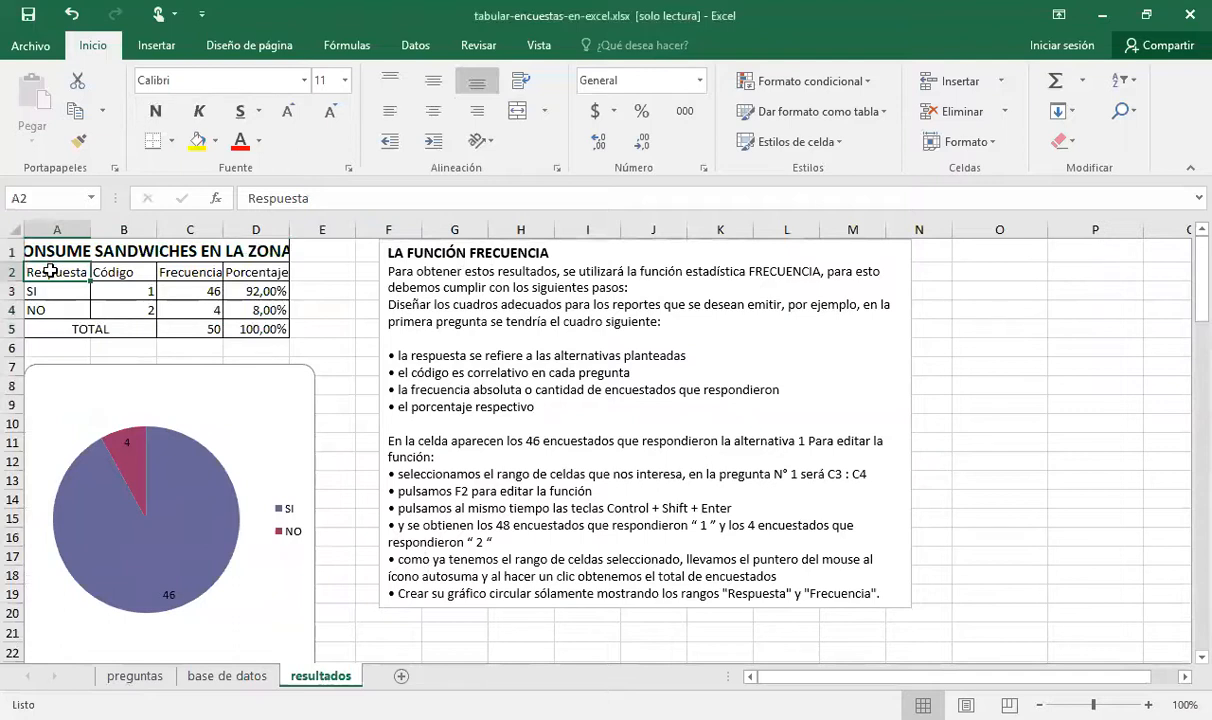
left_click(54, 290)
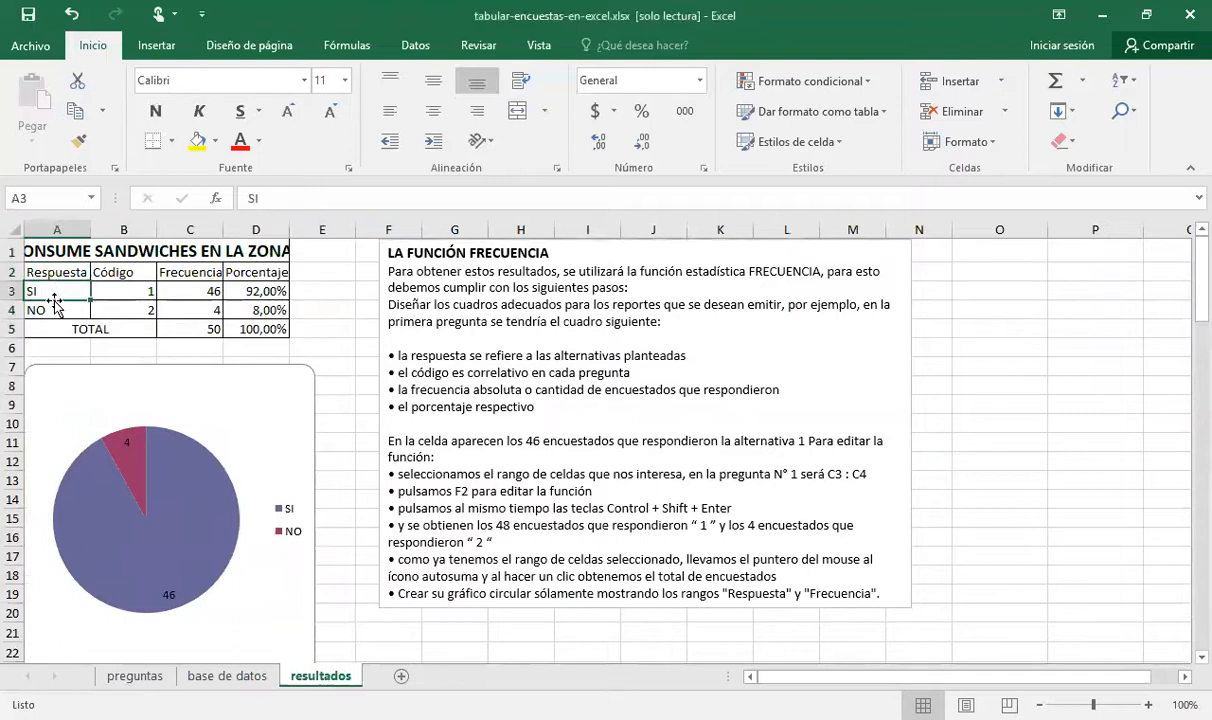
left_click(54, 313)
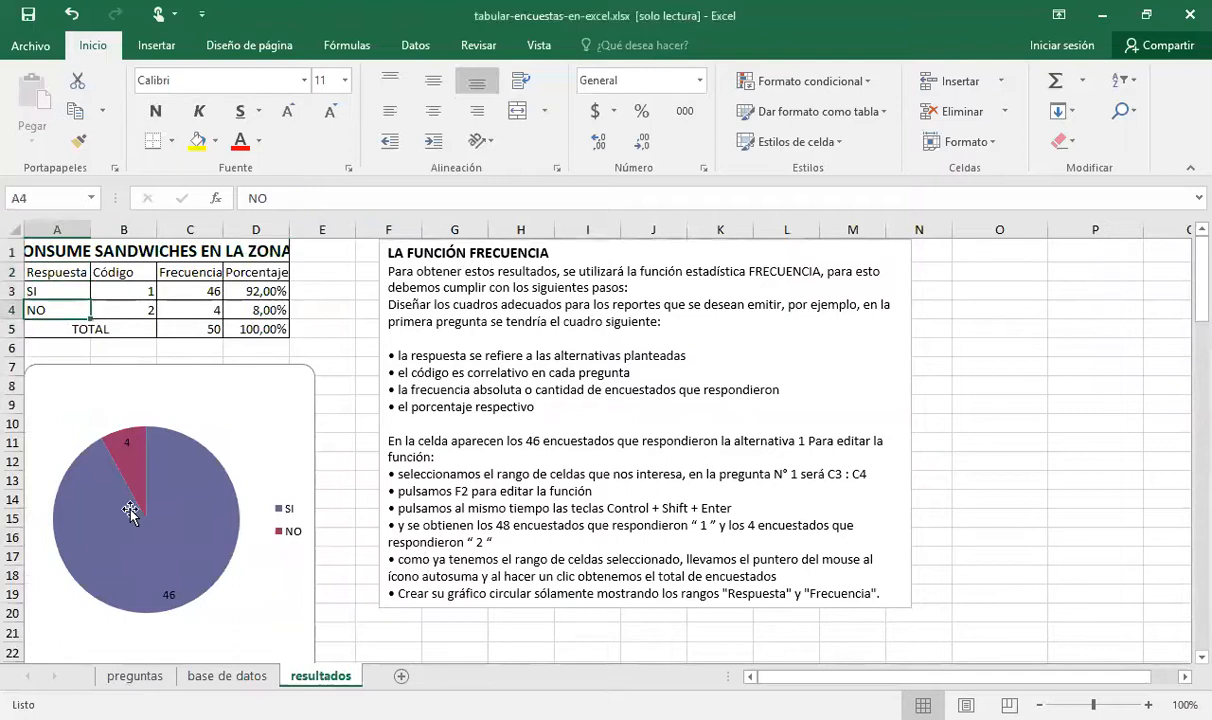
Check question 1's Sí and No answers on the preguntas sheet, and return to the base de datos sheet
left_click(130, 676)
left_click(351, 304)
left_click(372, 325)
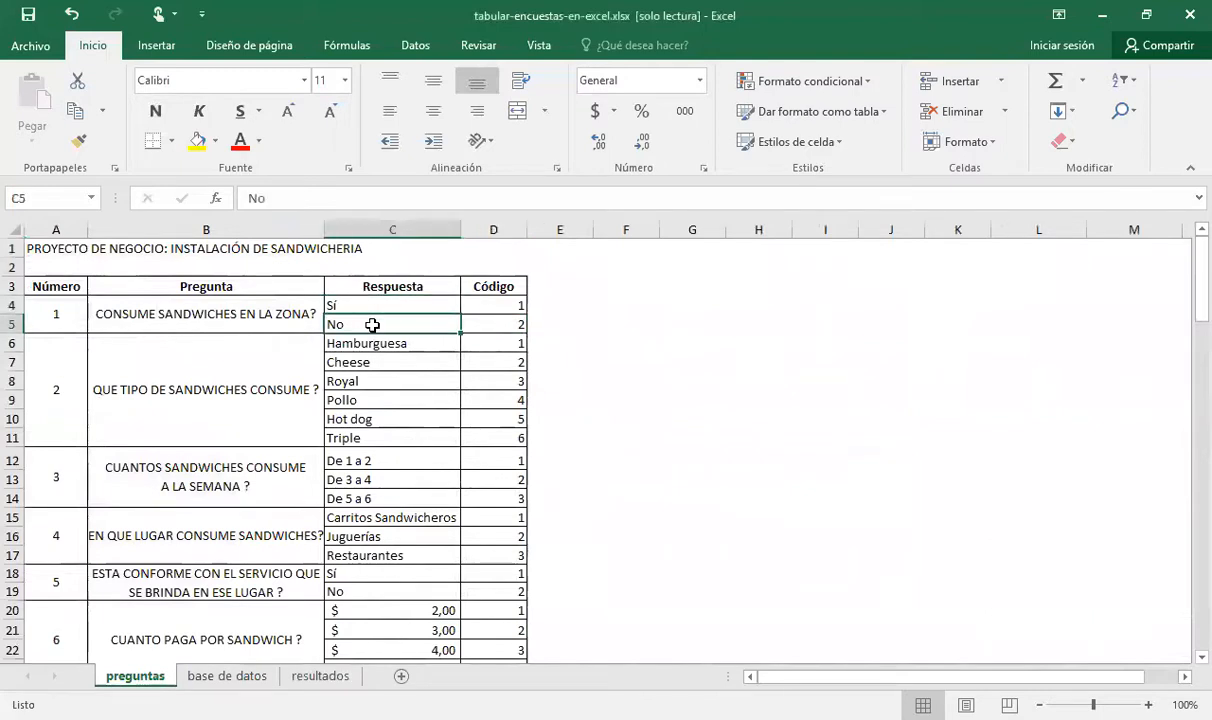
left_click(230, 677)
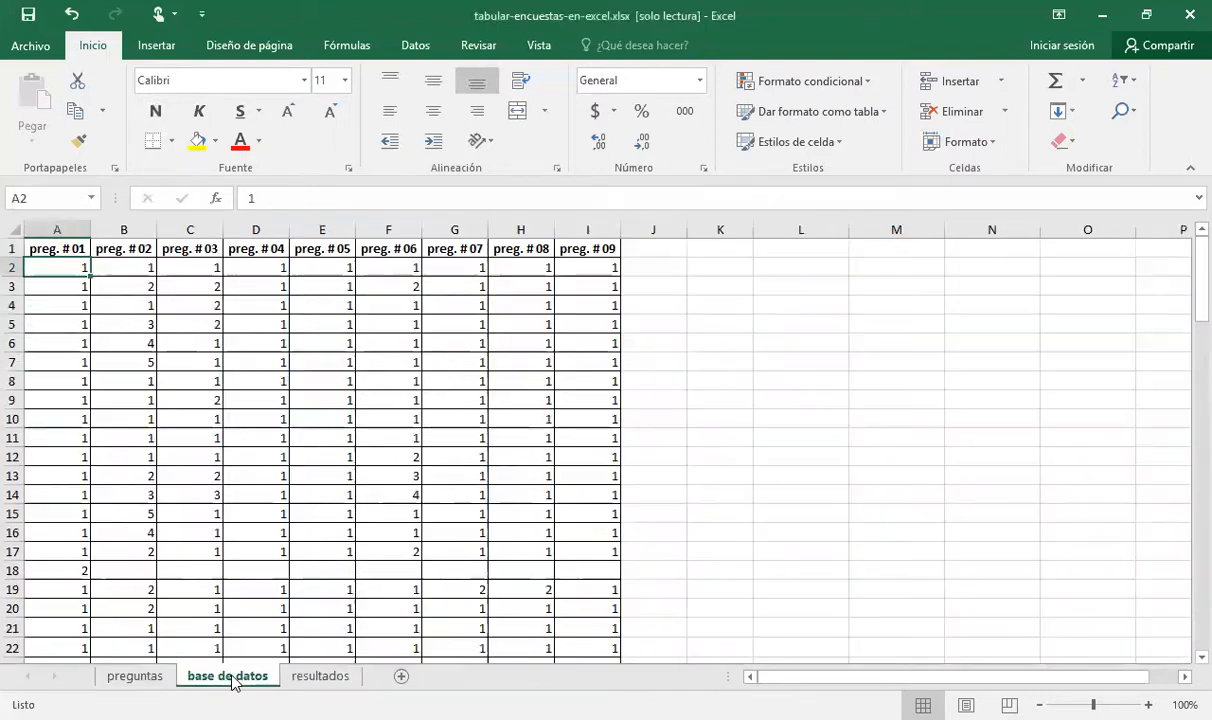
Go back to the resultados sheet and inspect the answer codes and the frequency formula in cell C3
left_click(291, 677)
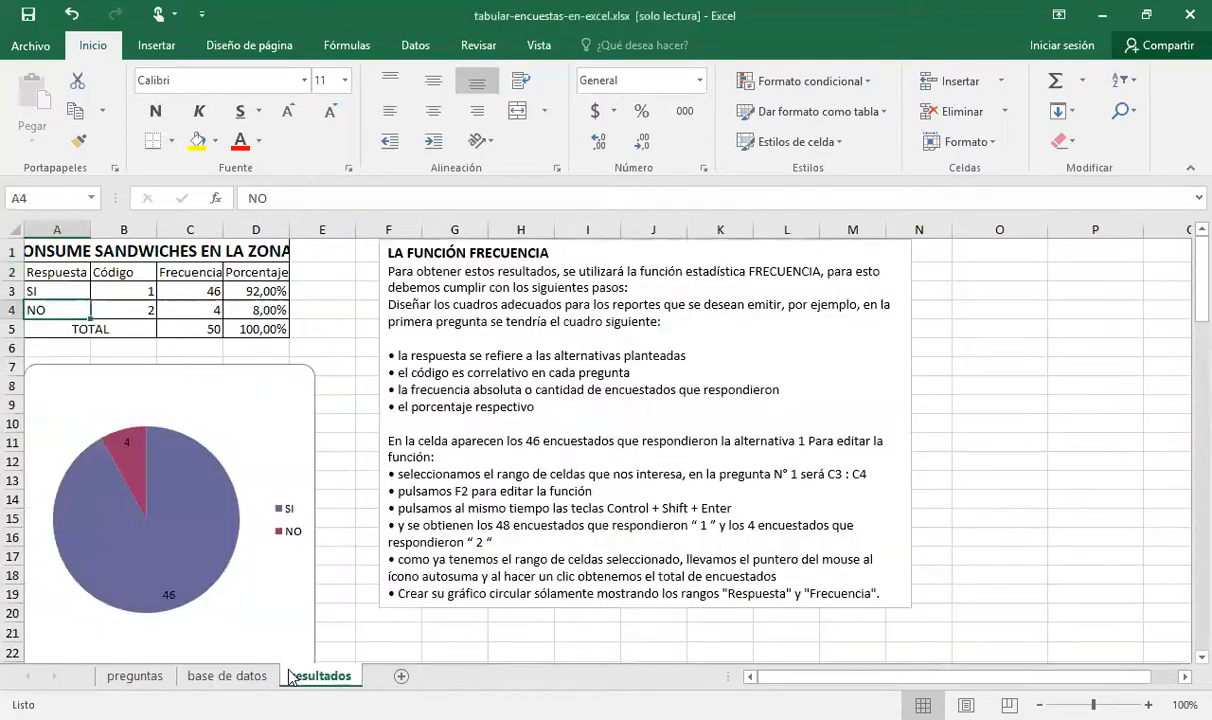
left_click(56, 295)
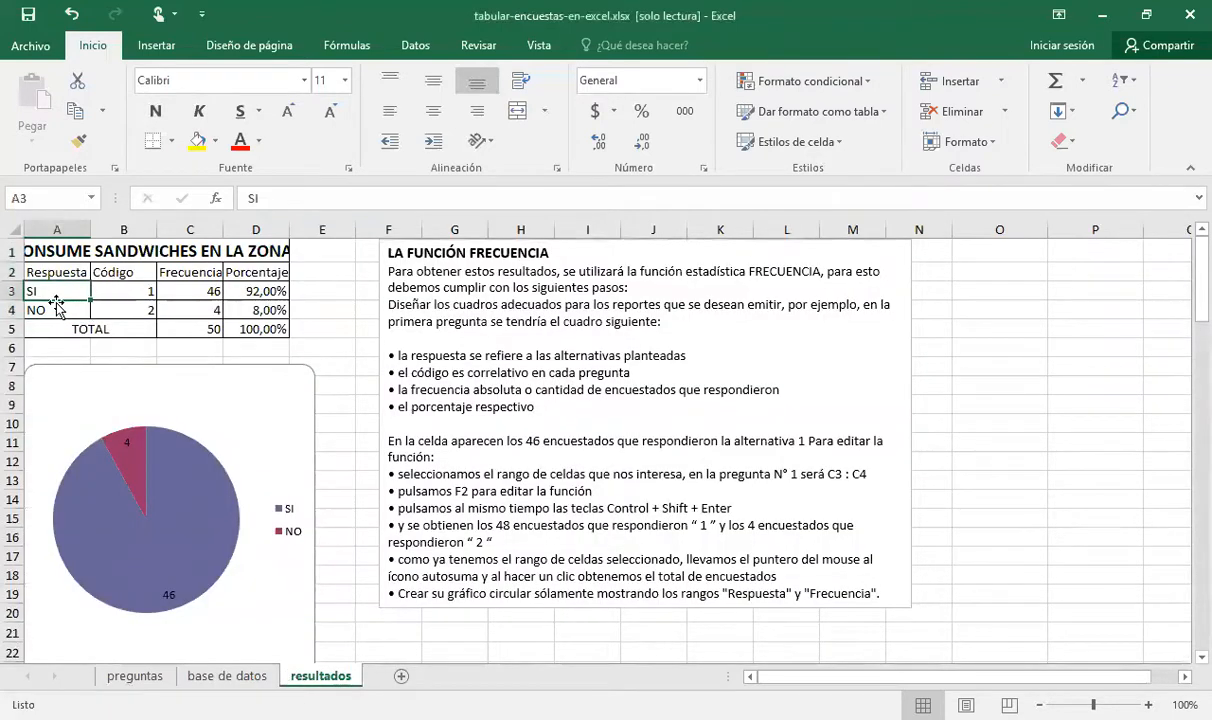
left_click(112, 290)
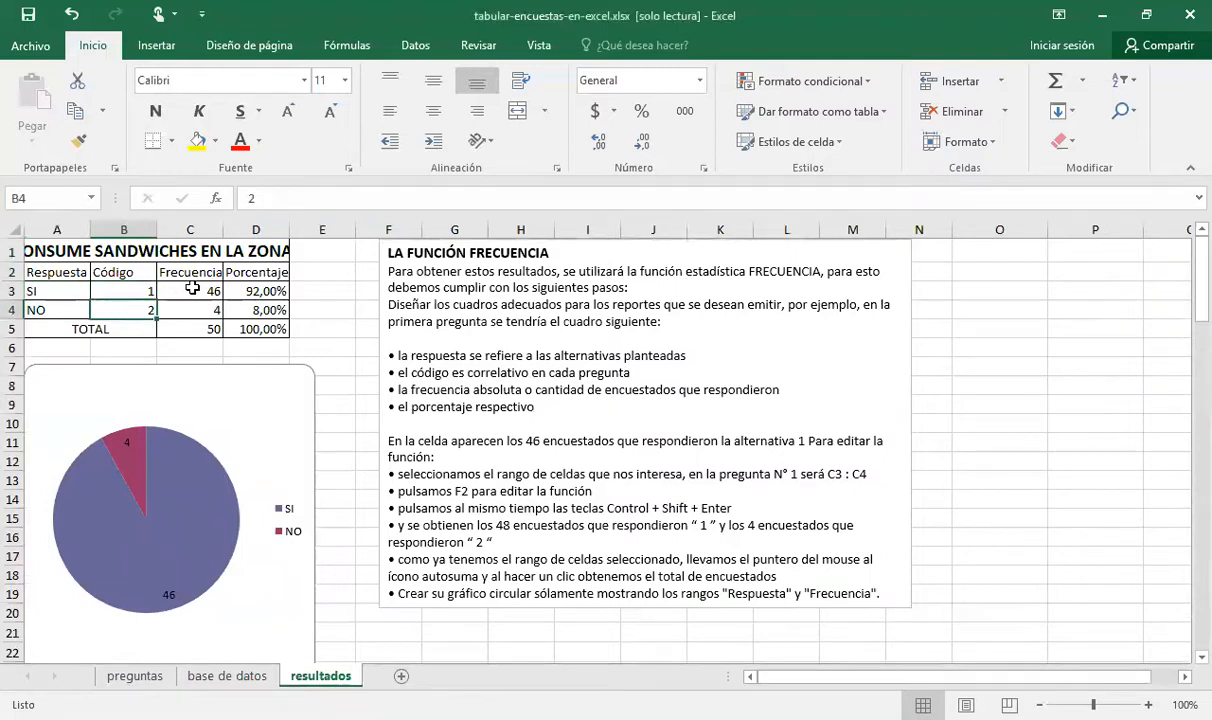
left_click(192, 288)
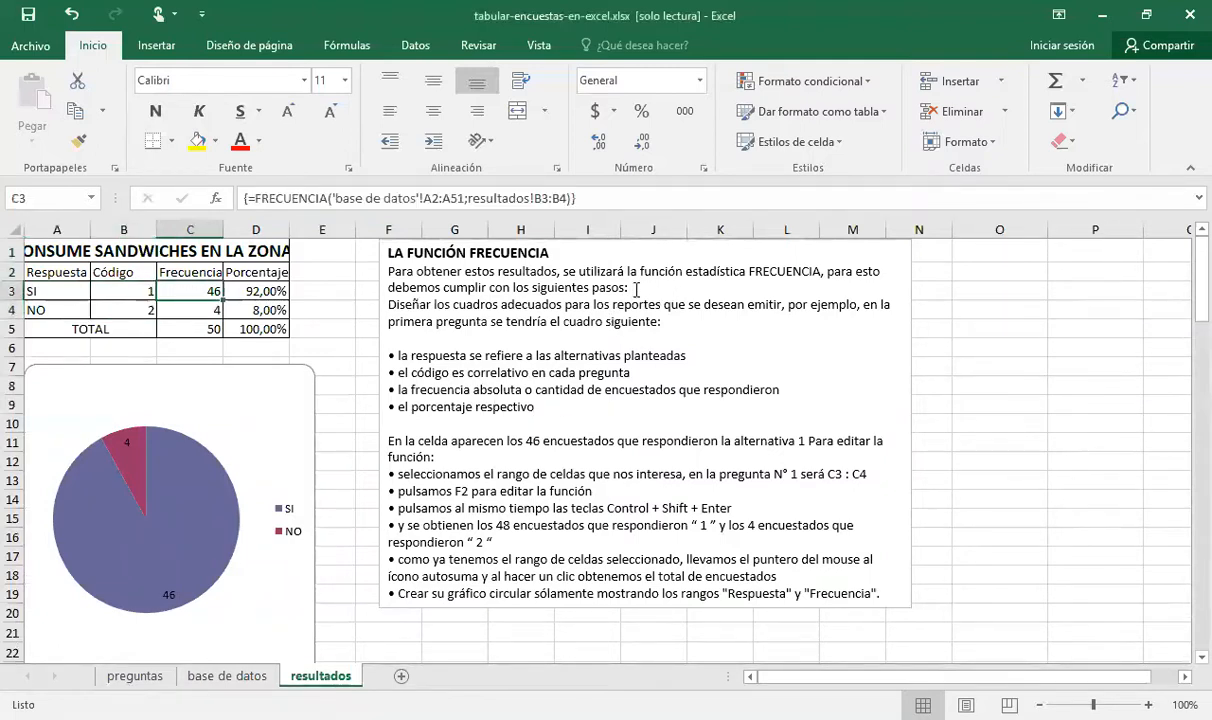
Search for the function "frecuencia" and insert FRECUENCIA in cell E3 of the resultados sheet
left_click(328, 292)
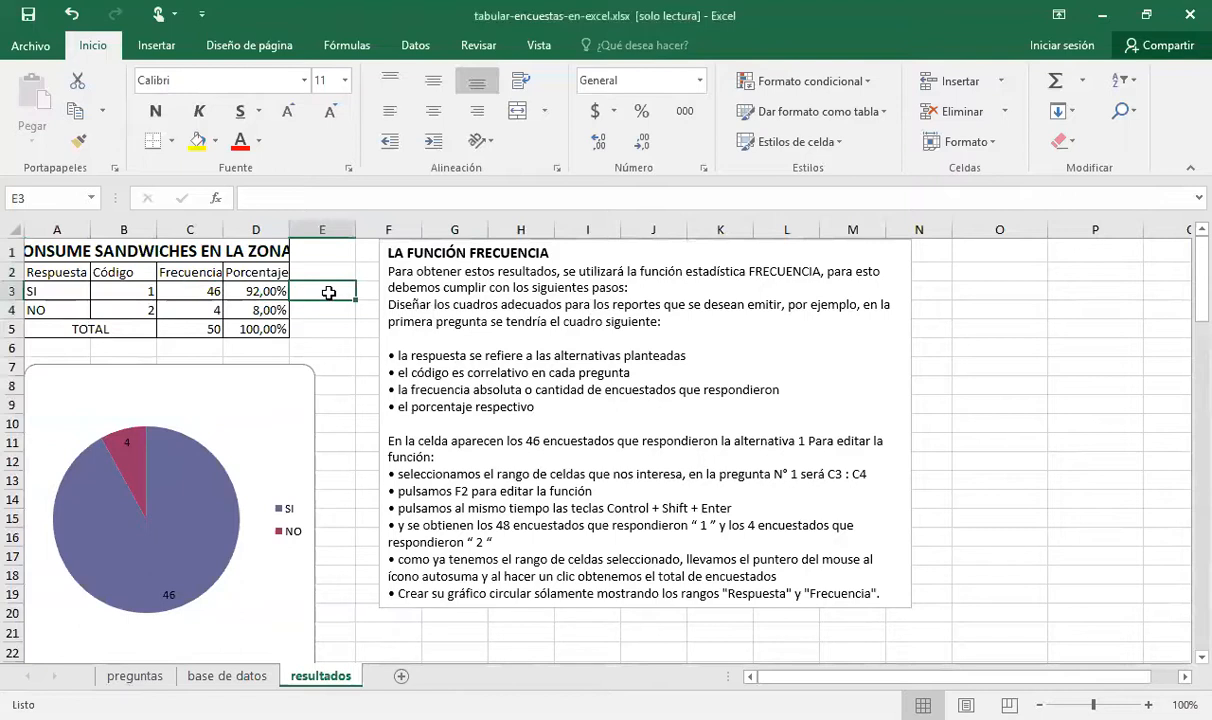
left_click(216, 202)
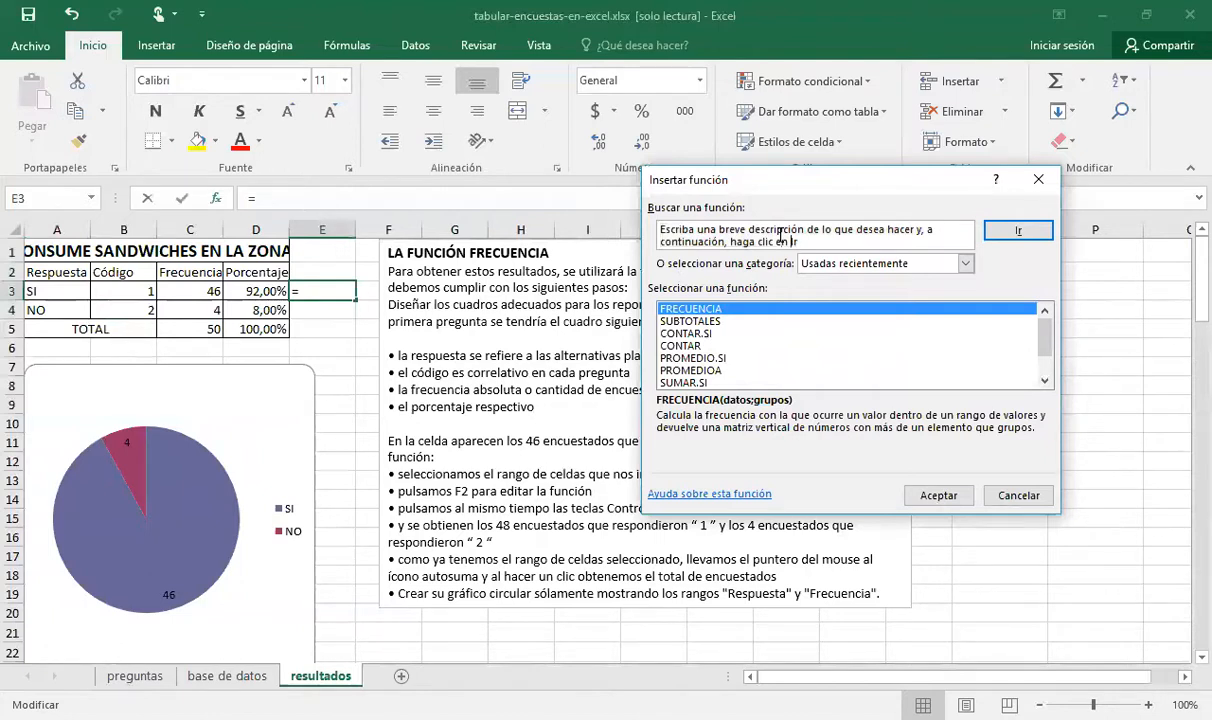
left_click(780, 234)
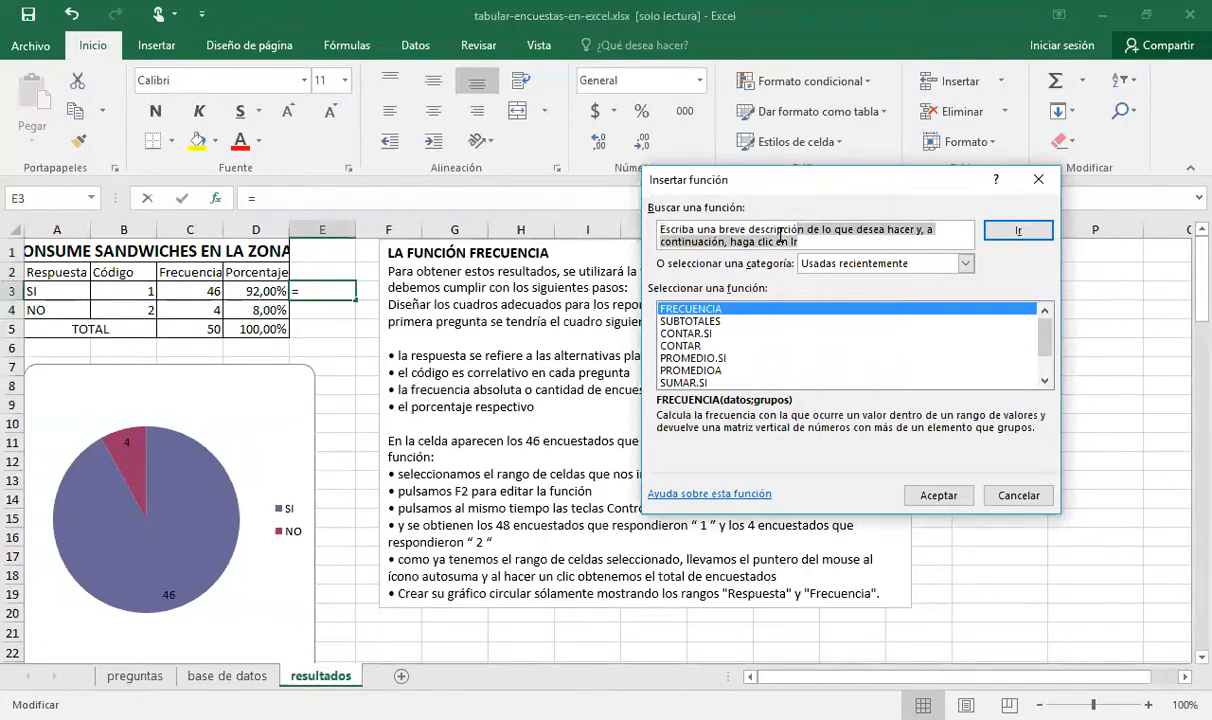
key("shift+Left")
key("shift+Left")
key("shift+Left")
key("shift+Left")
key("shift+Left")
key("shift+Left")
key("shift+Left")
key("shift+Left")
key("shift+Left")
key("shift+Left")
key("shift+Left")
key("shift+Left")
key("shift+Left")
key("shift+Left")
key("shift+Left")
key("shift+Left")
key("shift+Left")
key("shift+Left")
key("shift+Left")
key("shift+Left")
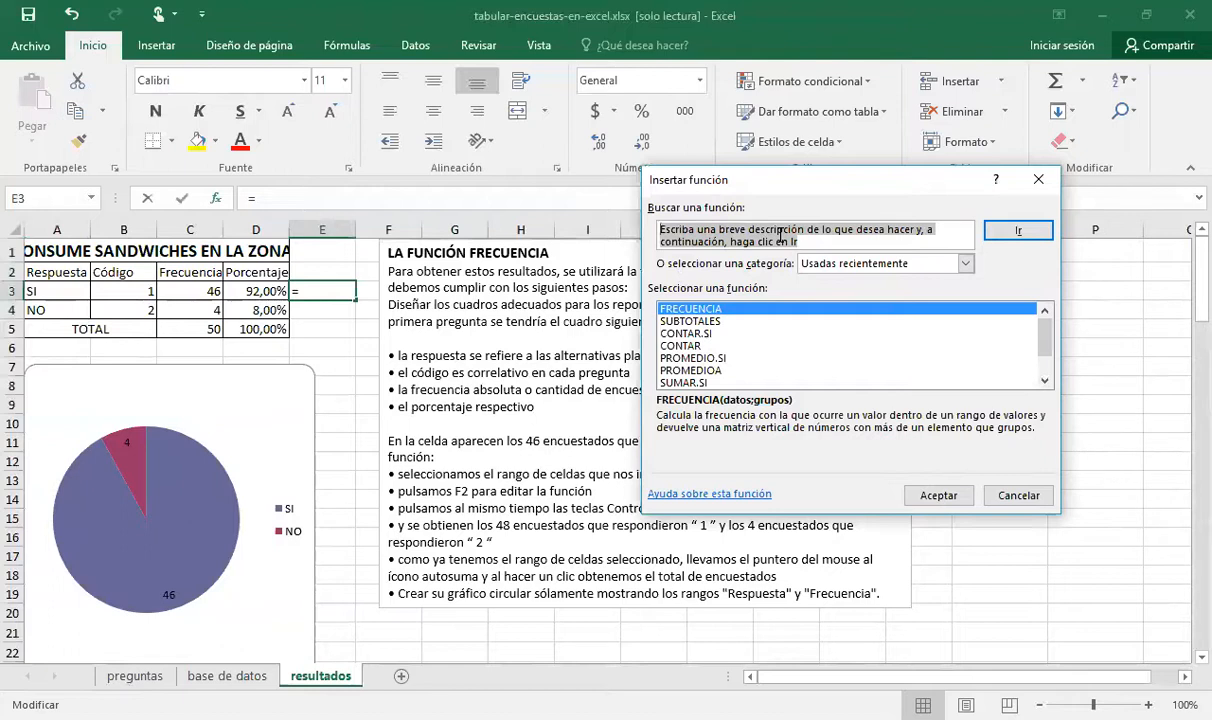
type("frecuencia")
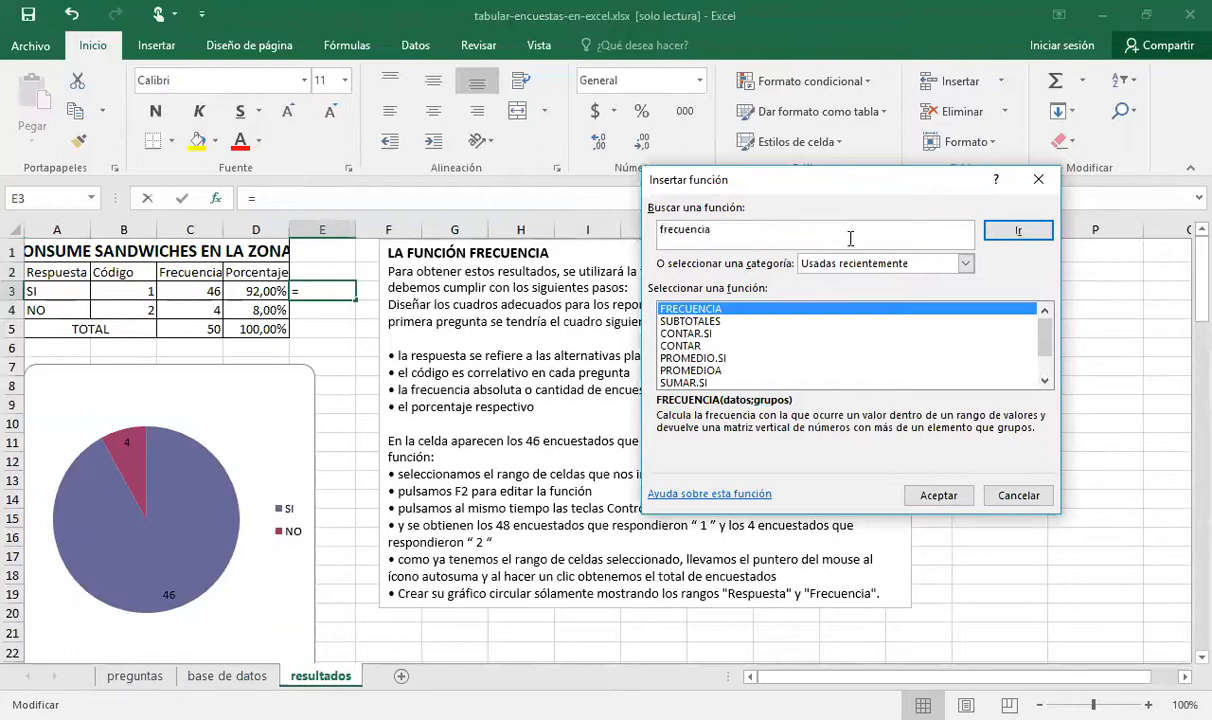
left_click(1011, 233)
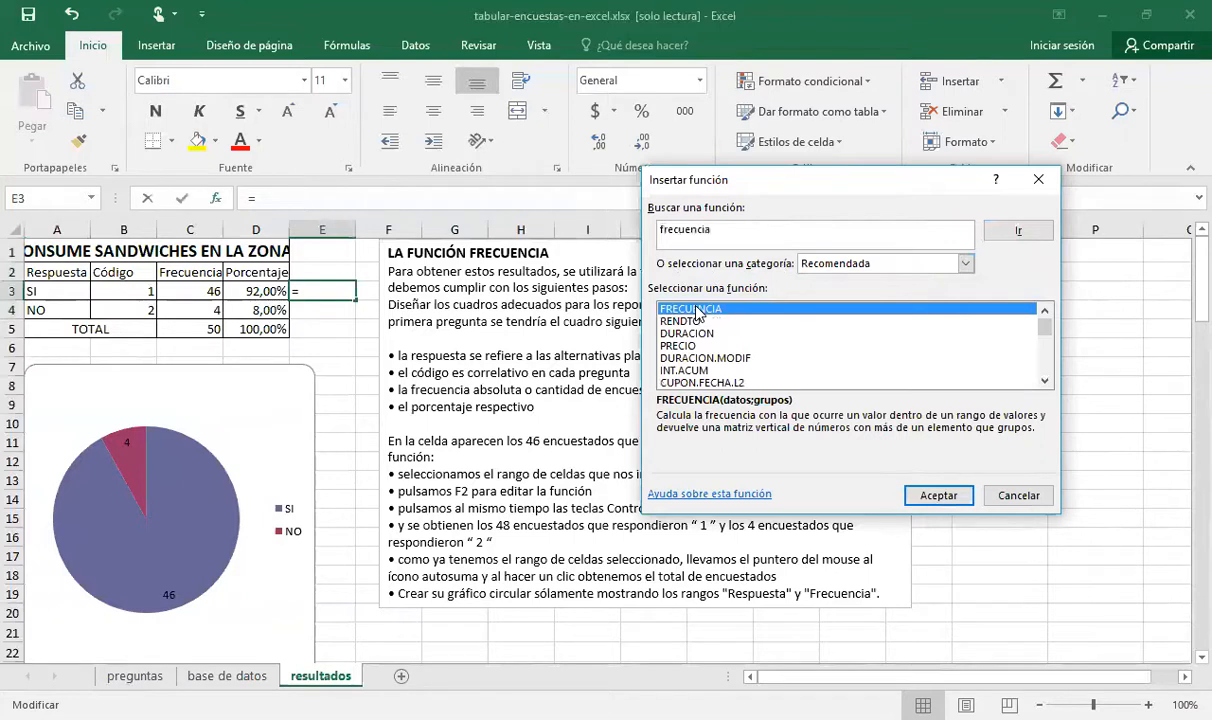
left_click(917, 497)
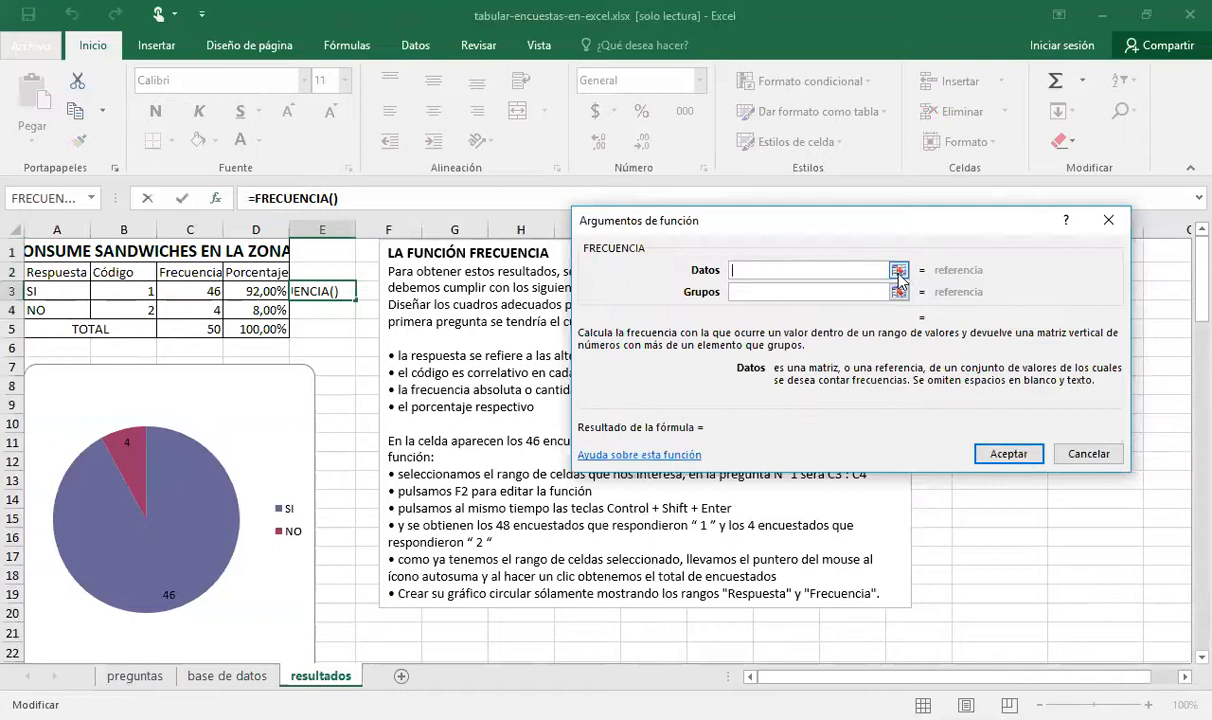
Set FRECUENCIA's Datos argument to the preg. # 01 responses in A2:A51 of the base de datos sheet
left_click(899, 271)
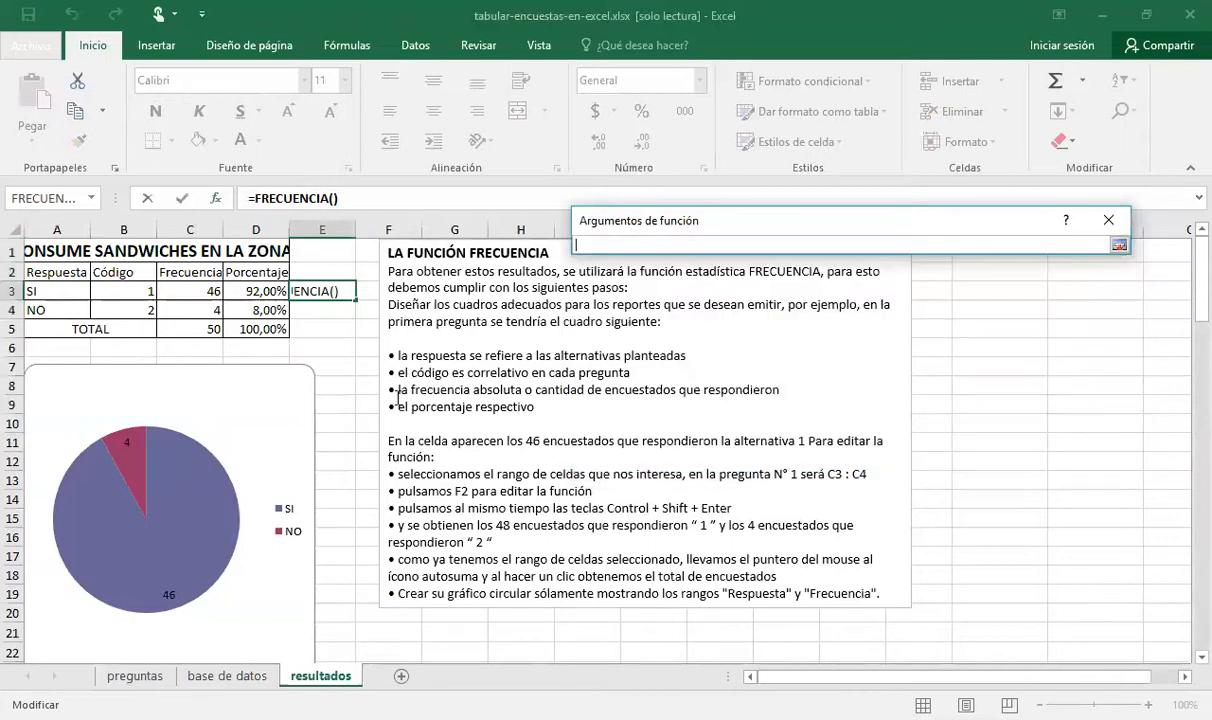
left_click(238, 678)
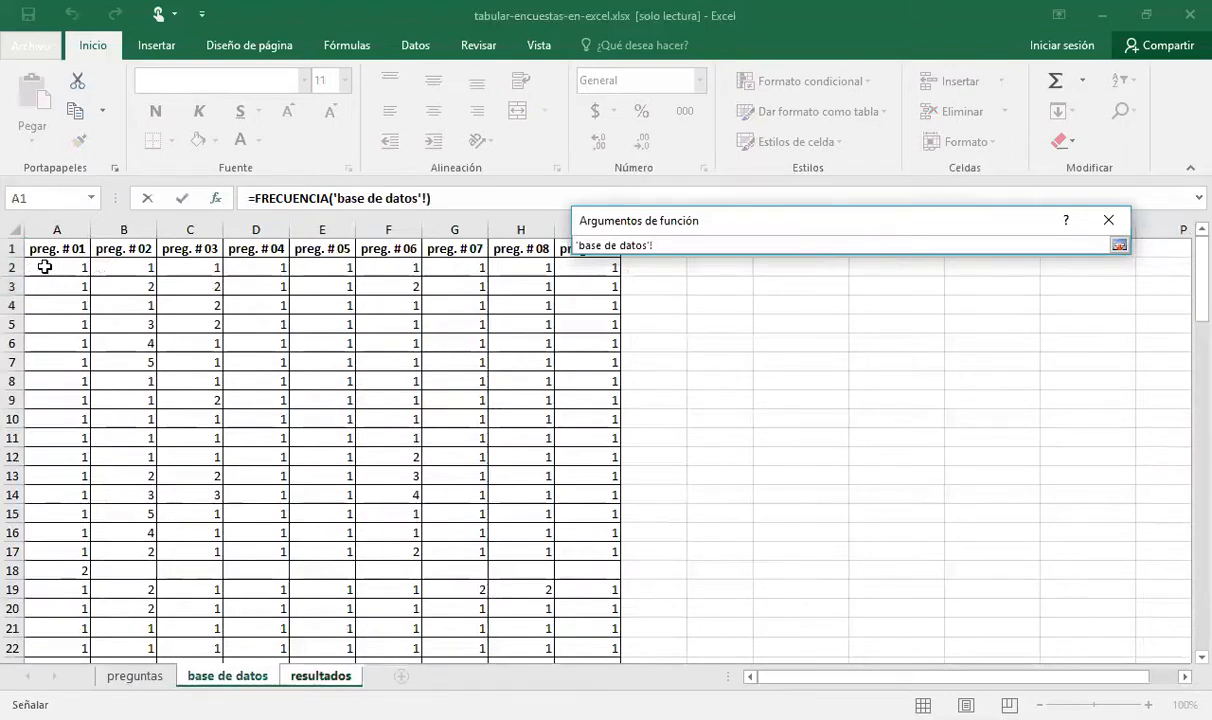
left_click(44, 267)
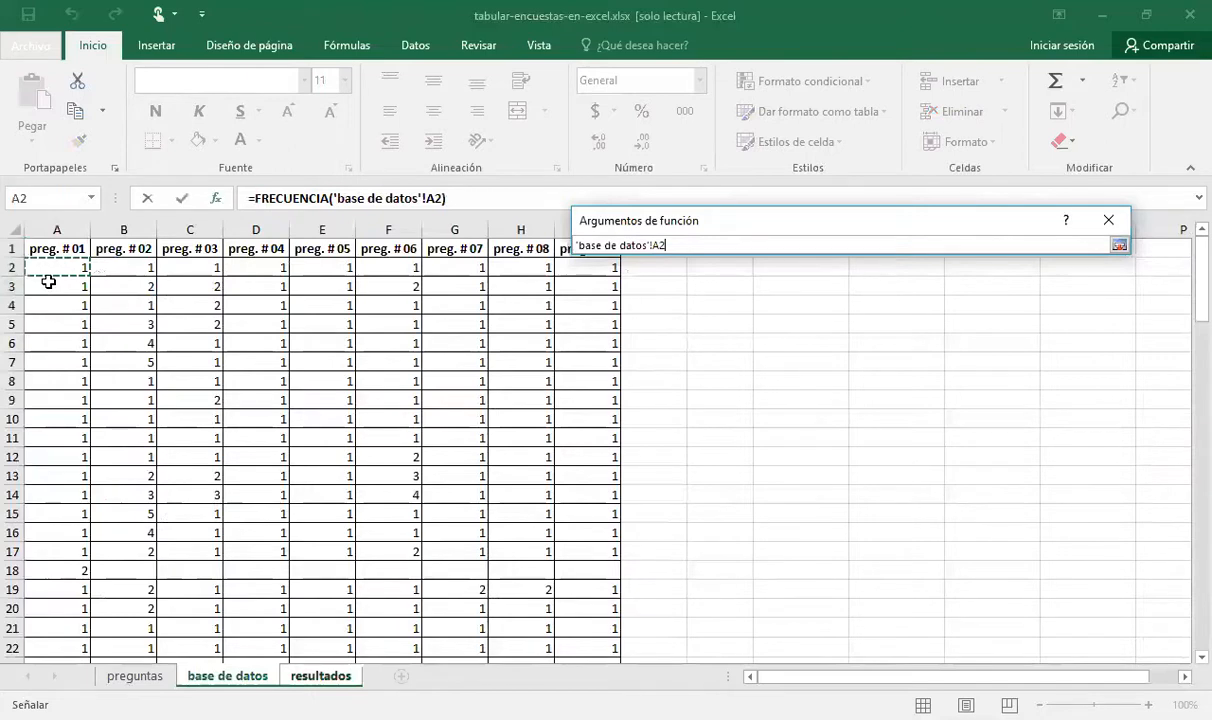
left_click_drag(44, 267, 66, 610)
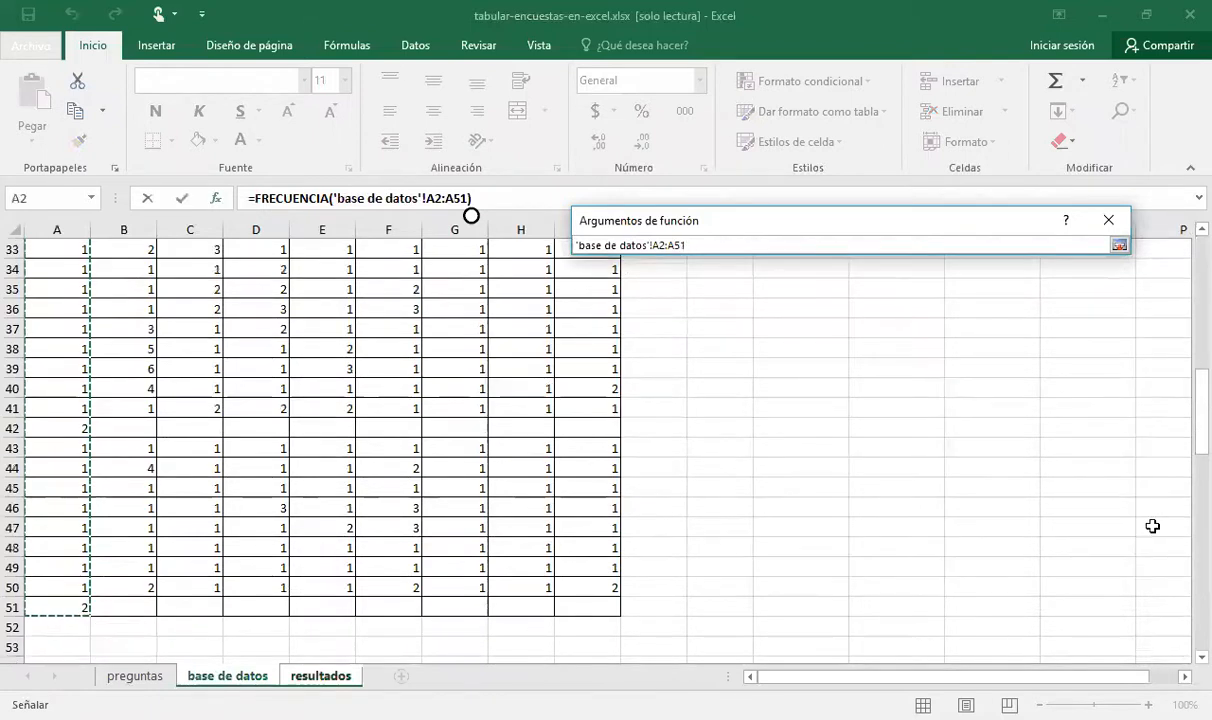
Try the preg. # 02 responses in B2:B51 of the base de datos sheet as FRECUENCIA's Datos range
left_click_drag(1185, 446, 1185, 271)
left_click(124, 271)
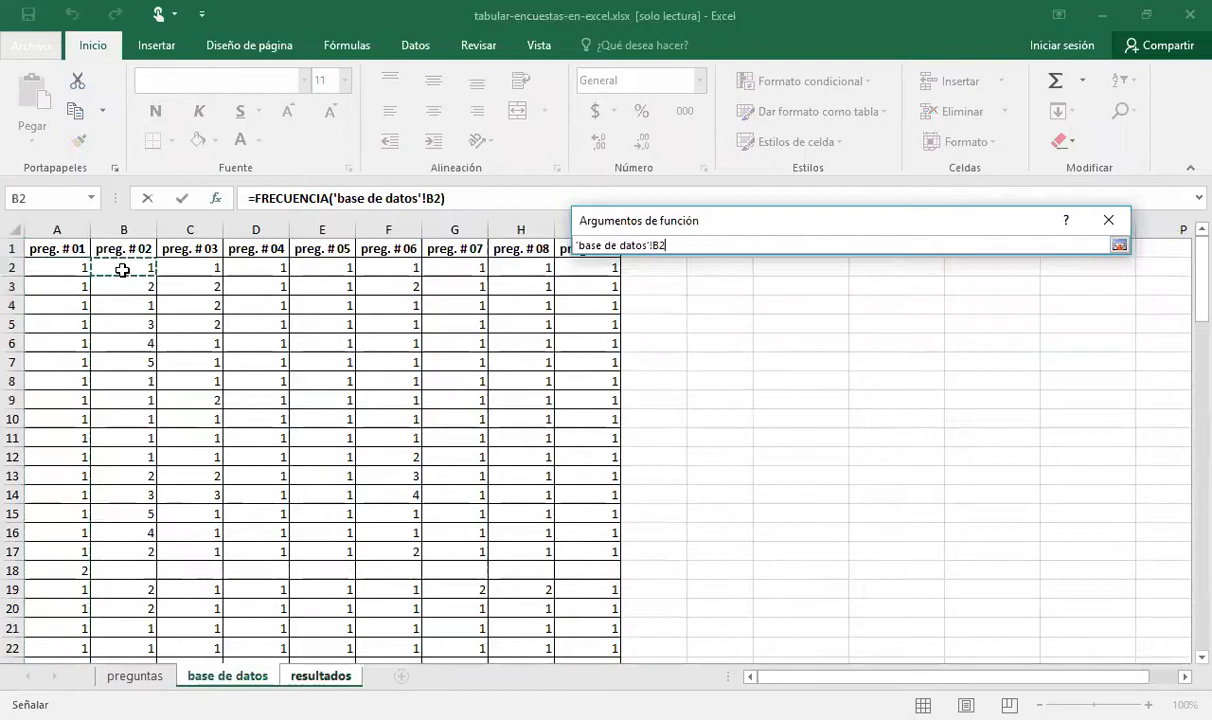
left_click_drag(126, 273, 126, 628)
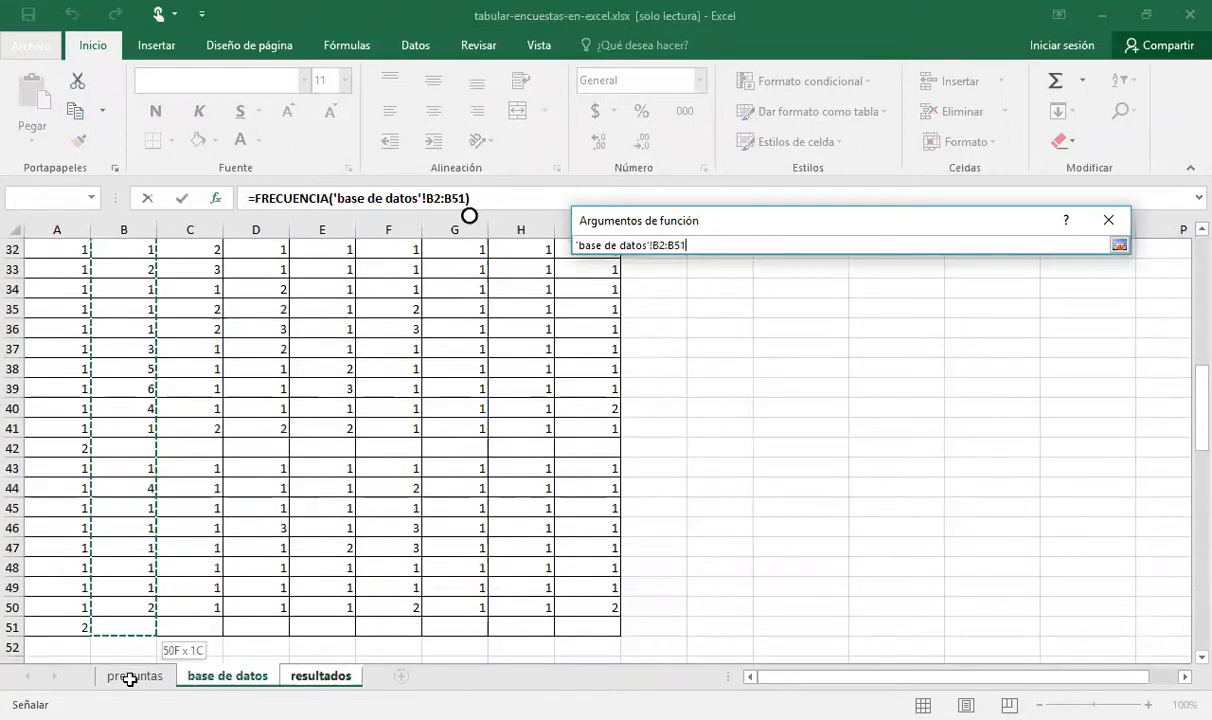
left_click_drag(130, 678, 124, 636)
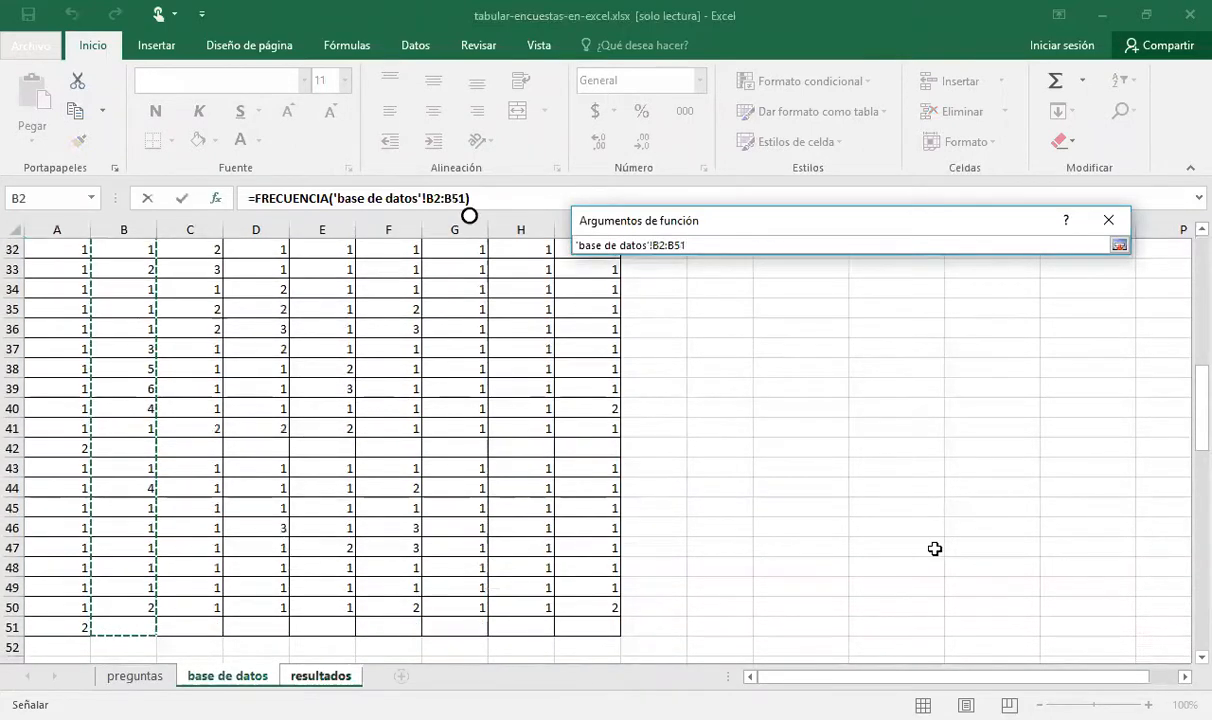
Restore FRECUENCIA's Datos argument to the preg. # 01 responses in A2:A51 of the base de datos sheet
left_click_drag(1183, 449, 1183, 230)
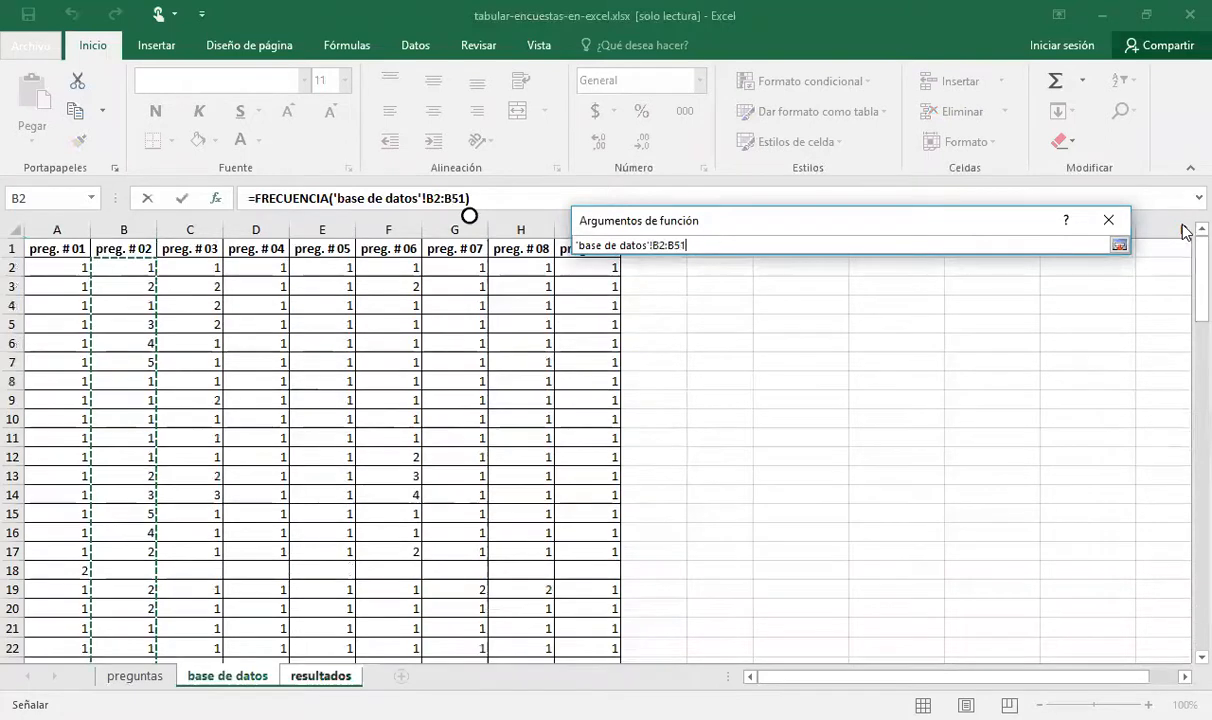
left_click(60, 273)
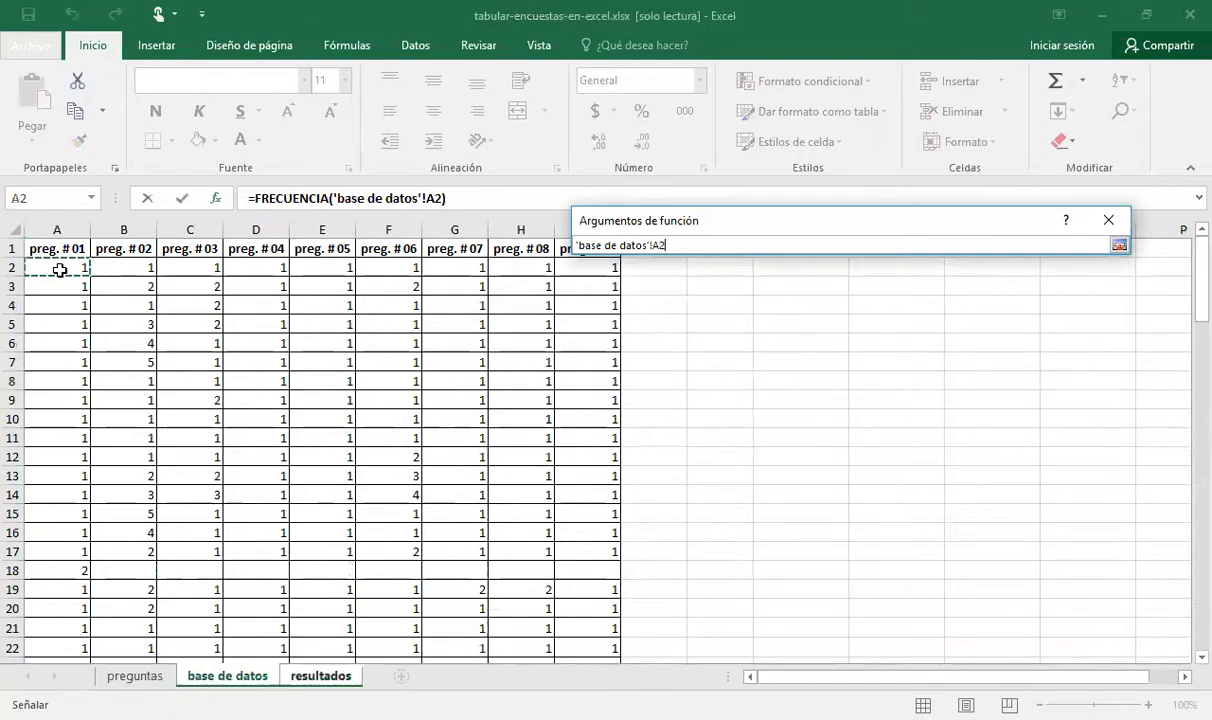
left_click_drag(60, 270, 60, 613)
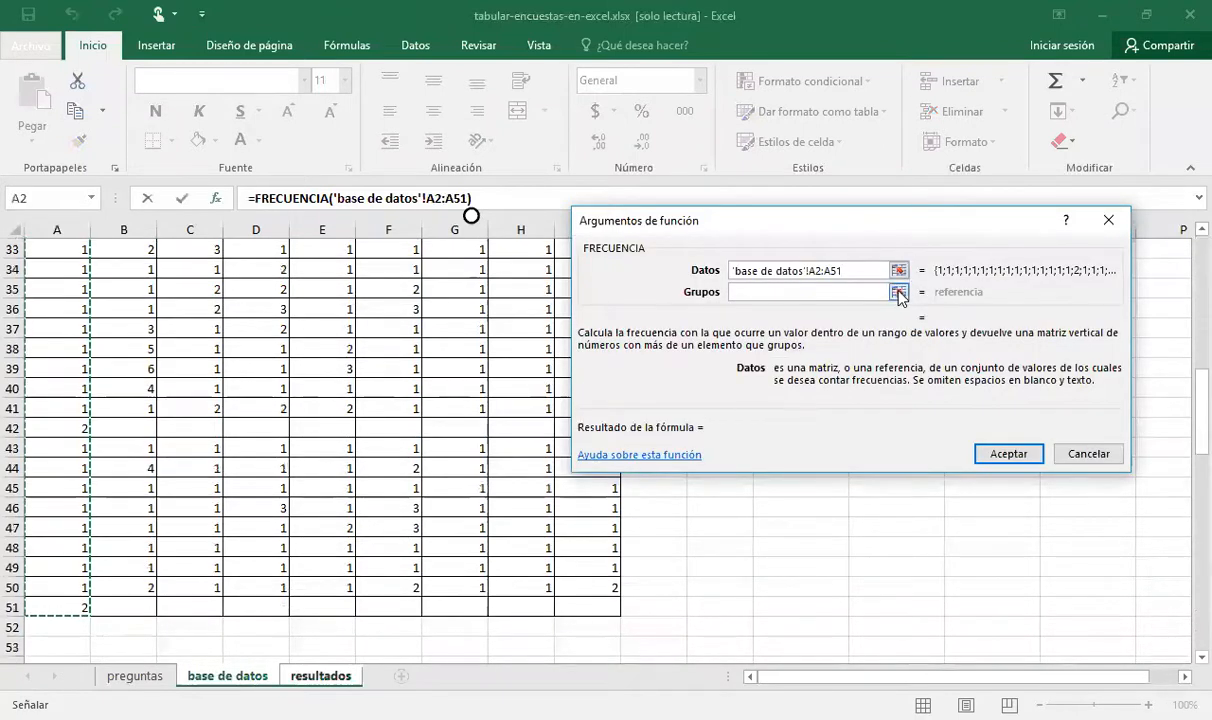
Set FRECUENCIA's Grupos argument to the answer codes in B3:B4 of the resultados sheet and accept the function
left_click(898, 292)
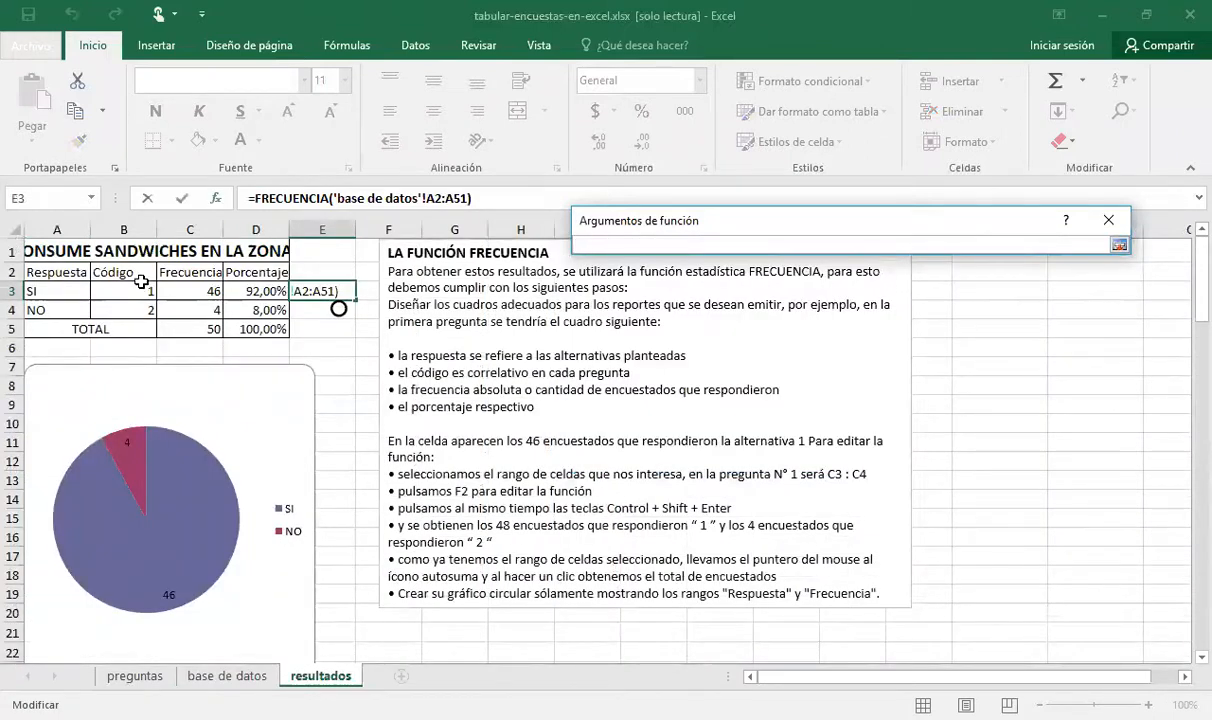
left_click(122, 287)
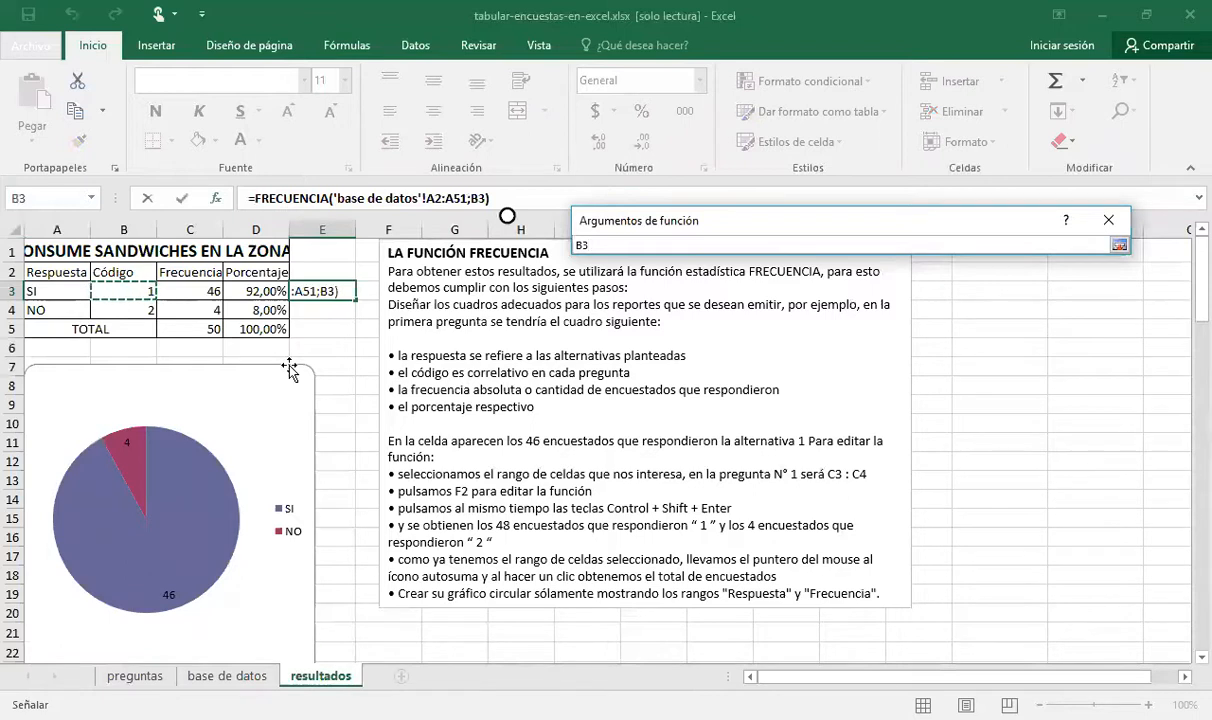
key("shift+Down")
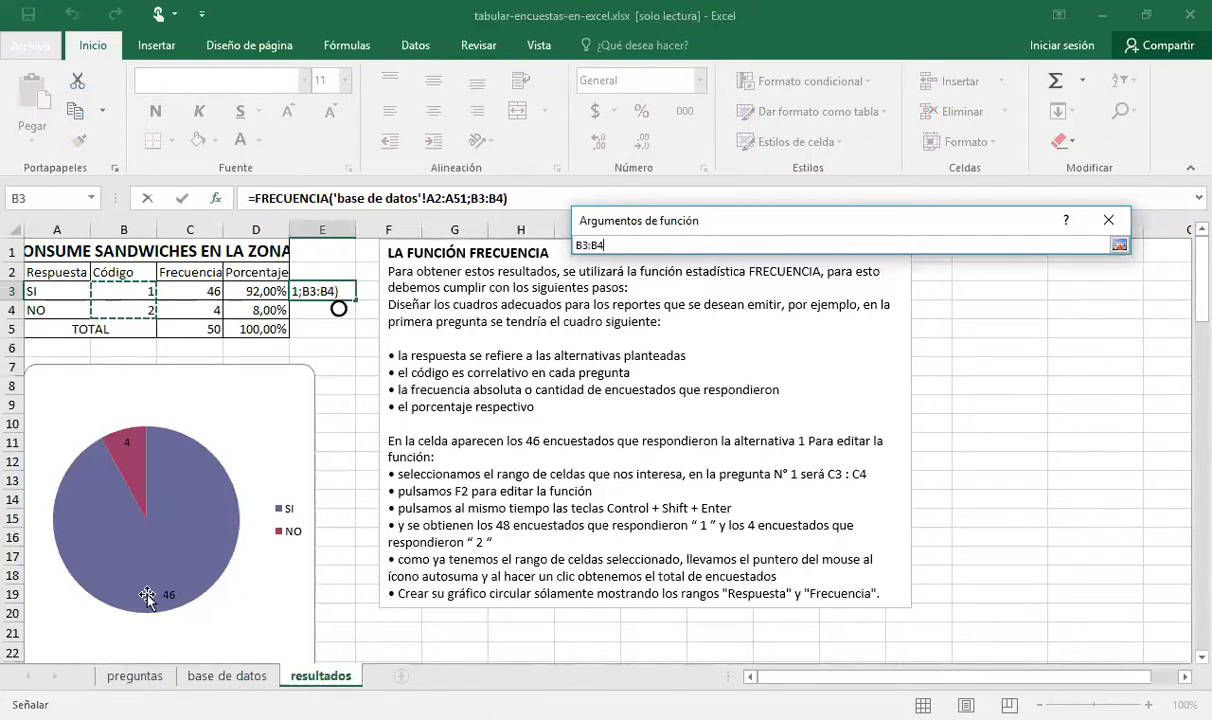
left_click(134, 676)
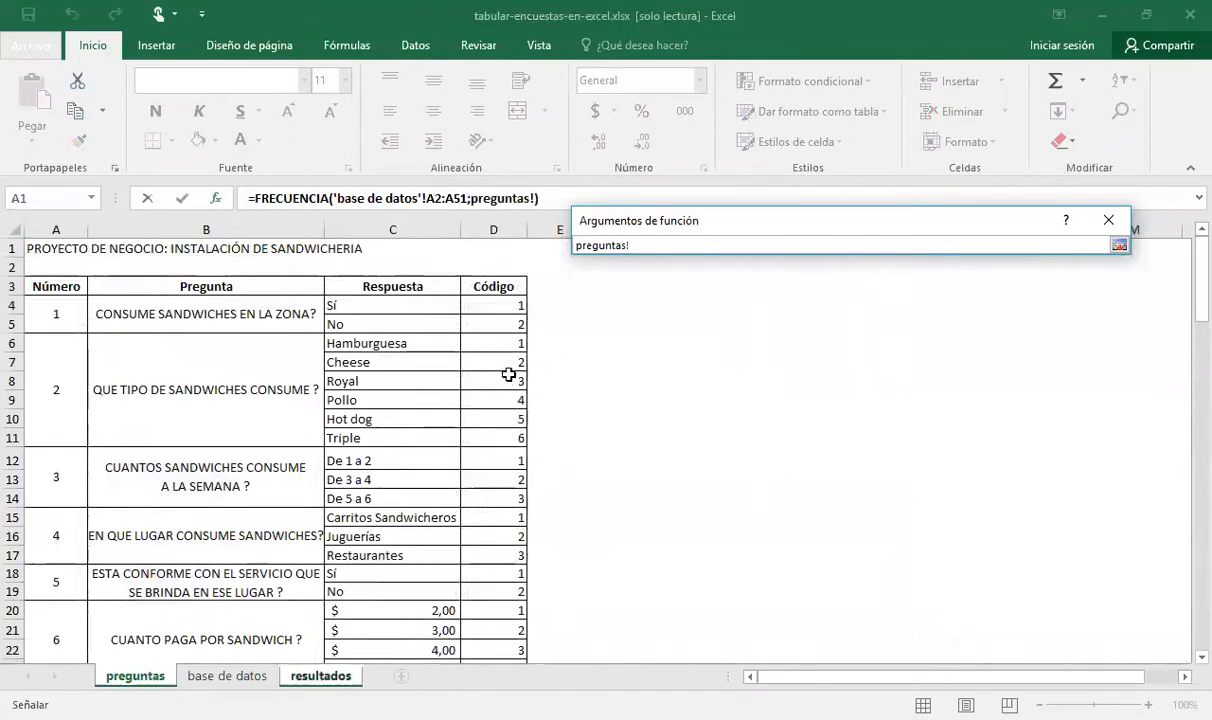
left_click(316, 676)
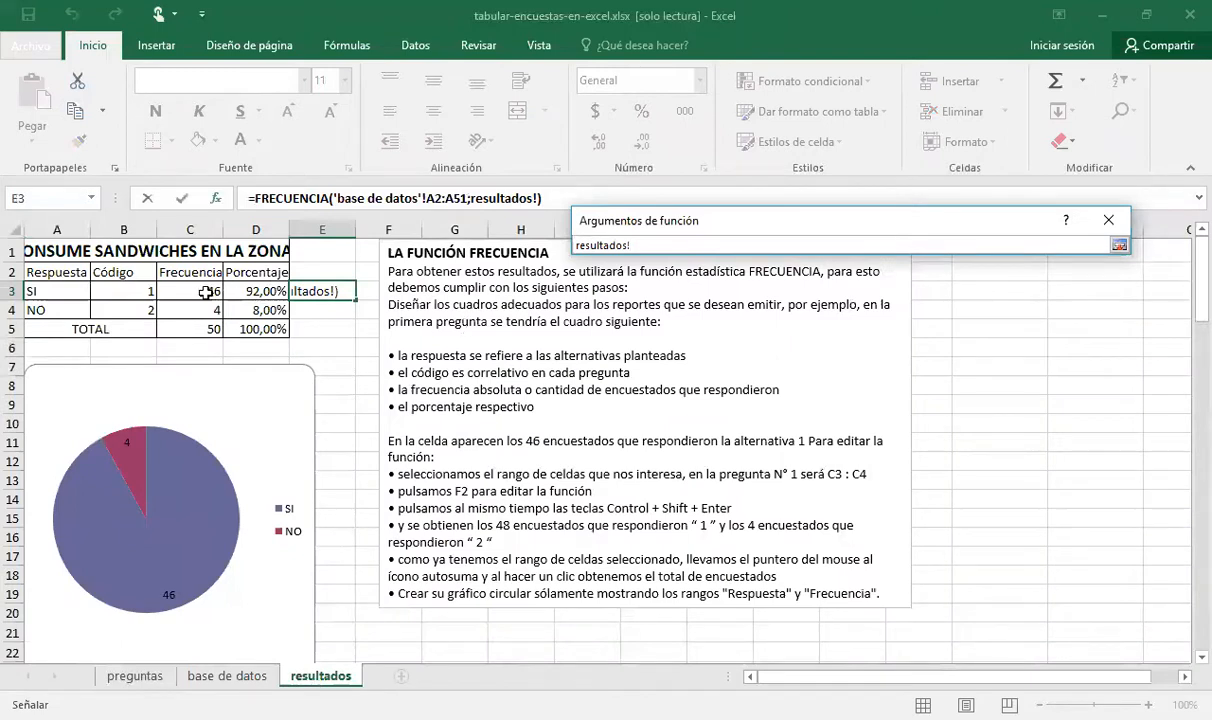
left_click_drag(134, 289, 145, 307)
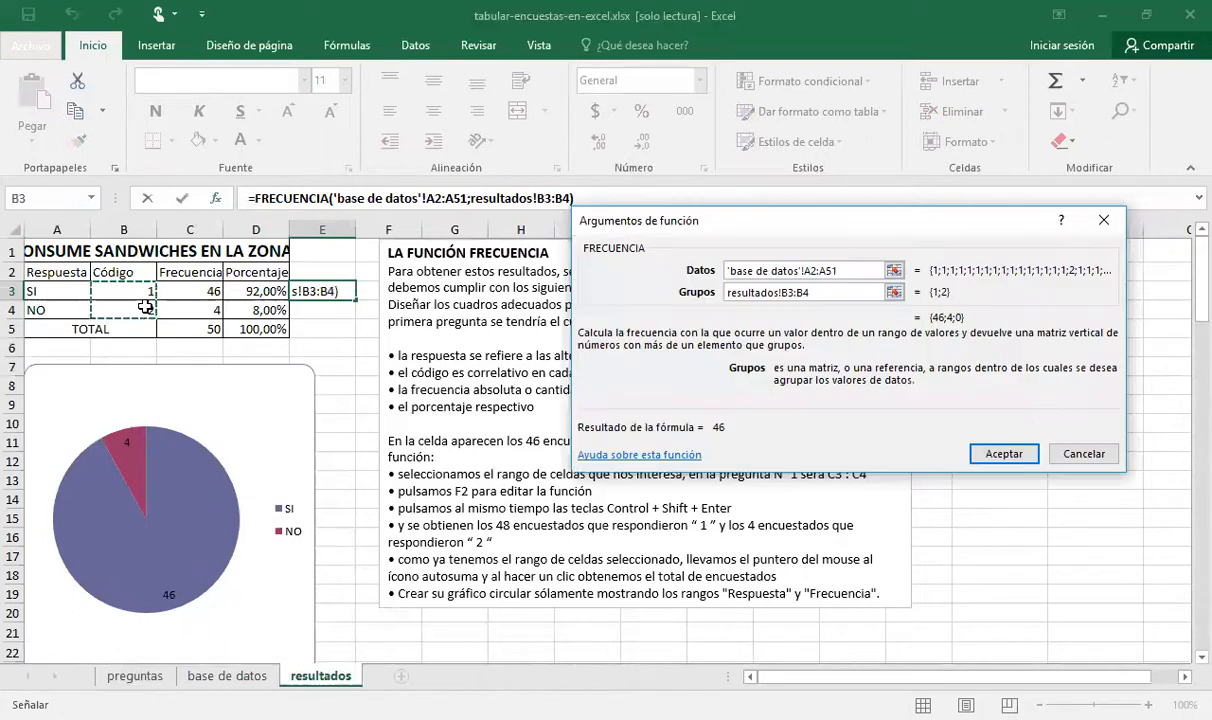
left_click(984, 445)
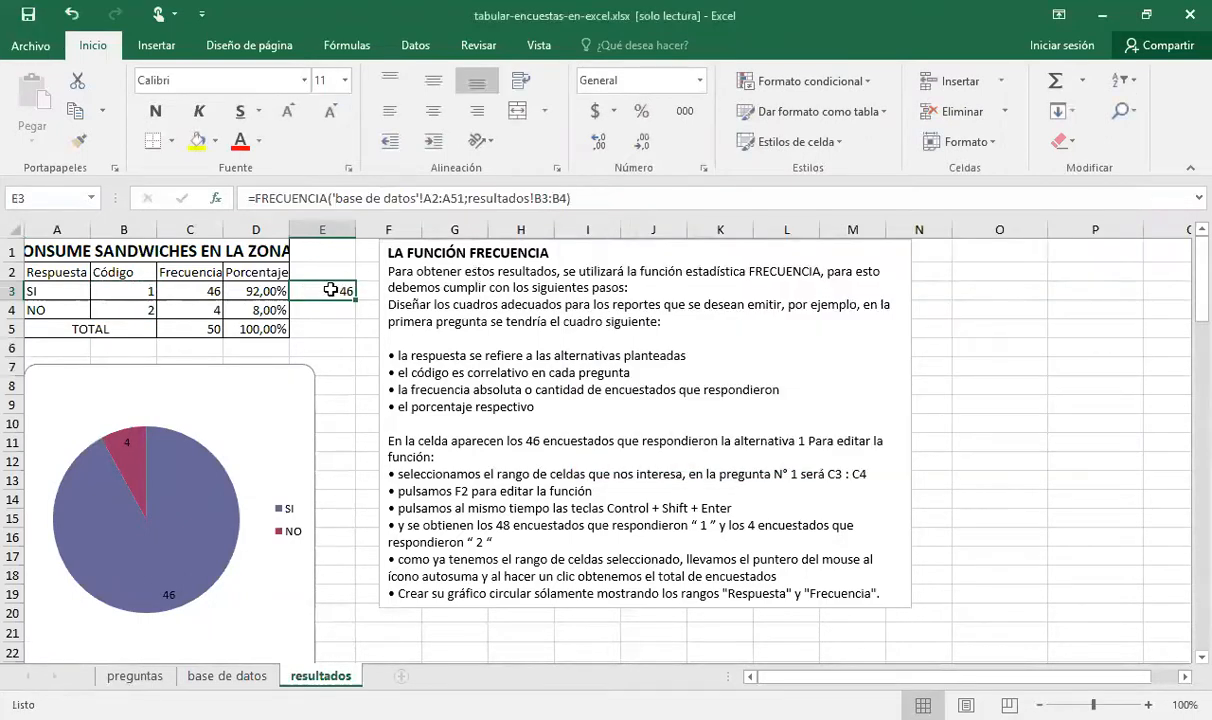
Review the coded preg. # 01 responses in column A of the base de datos sheet
left_click(224, 677)
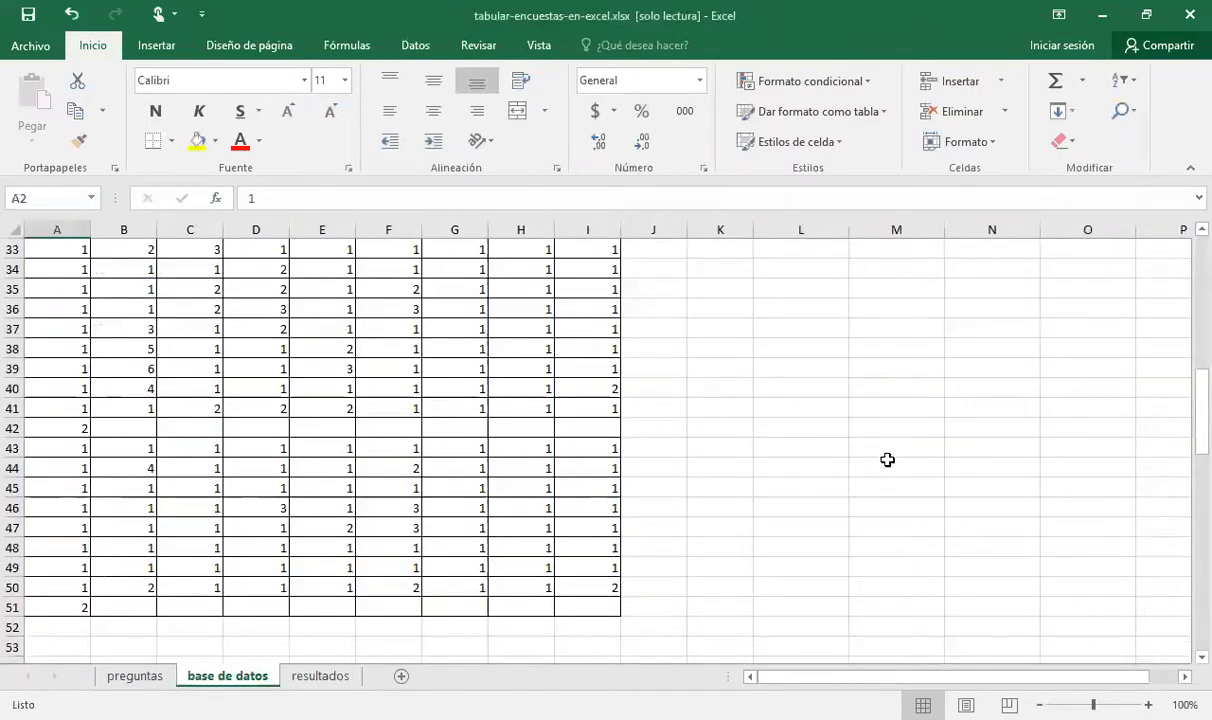
scroll(1185, 438, "up", 11)
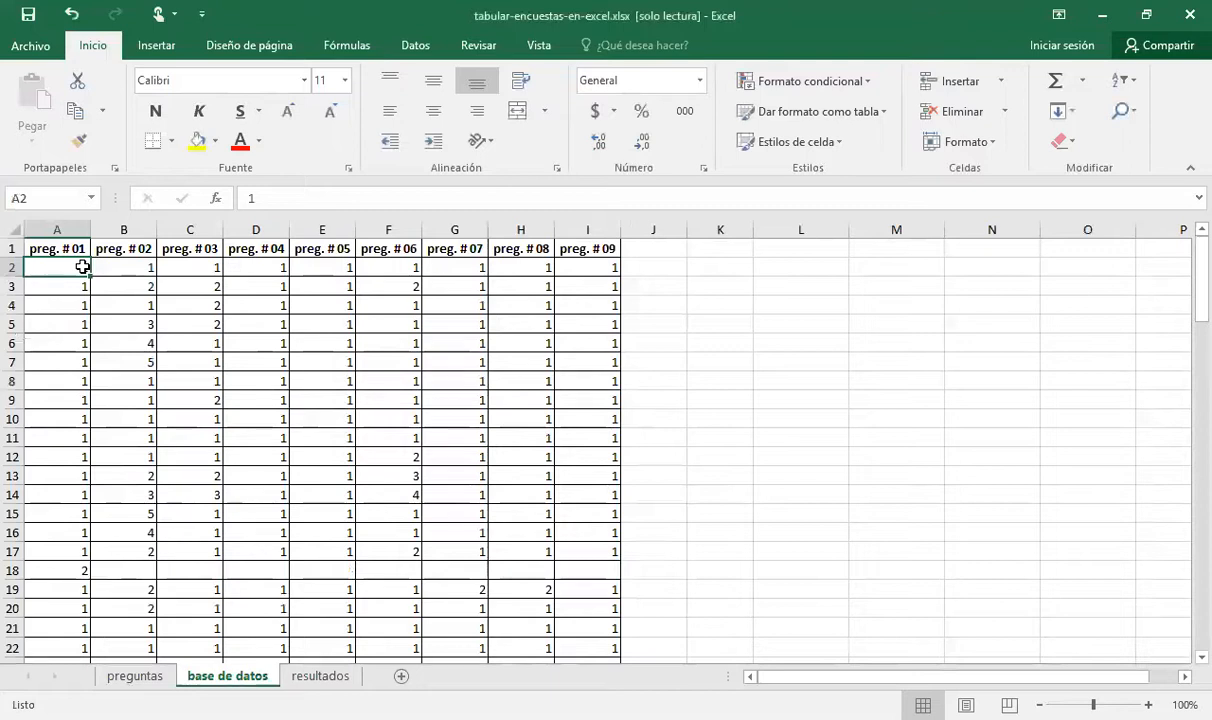
key("Down")
key("Down")
key("Down")
key("Down")
key("Down")
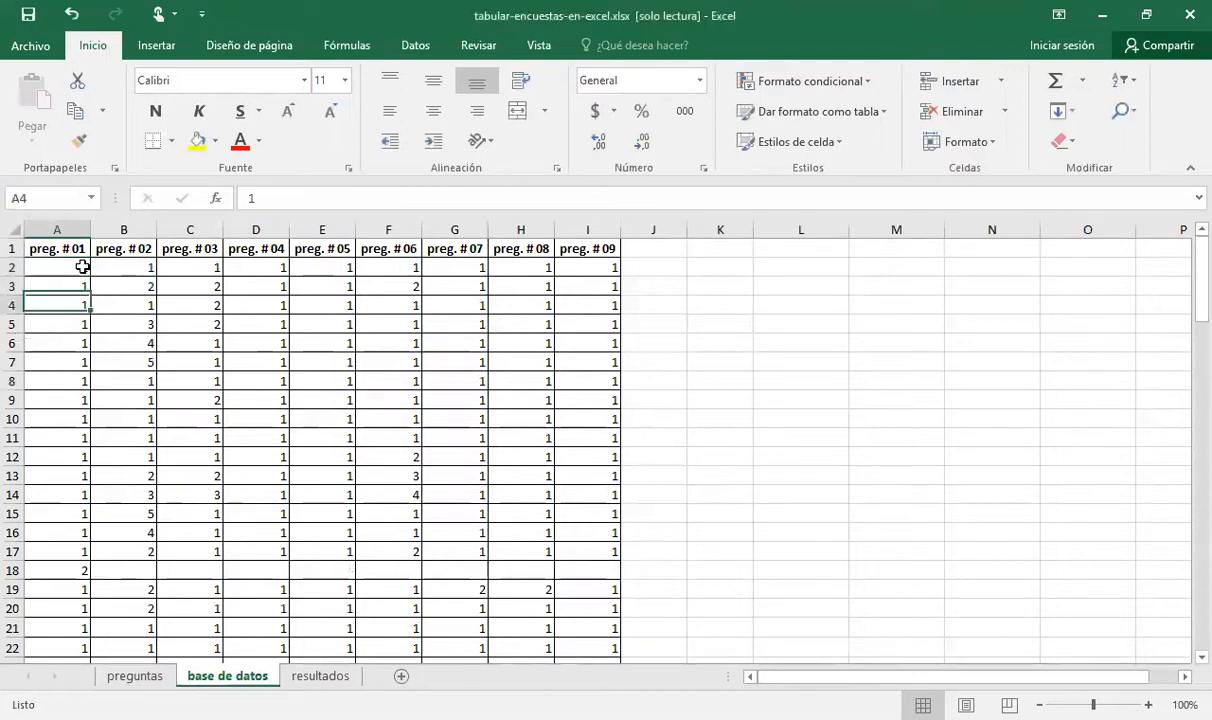
key("Up")
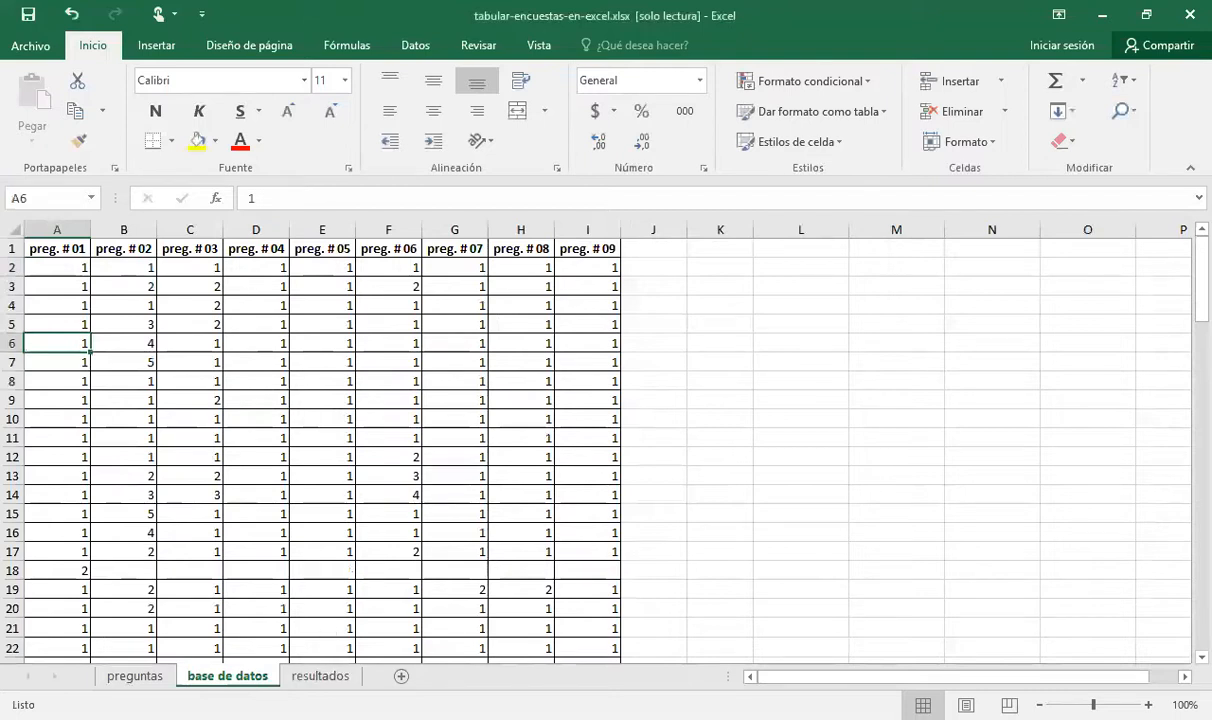
Go back to the resultados sheet and enter E3's FRECUENCIA formula as an array formula over E3:E4
left_click(333, 677)
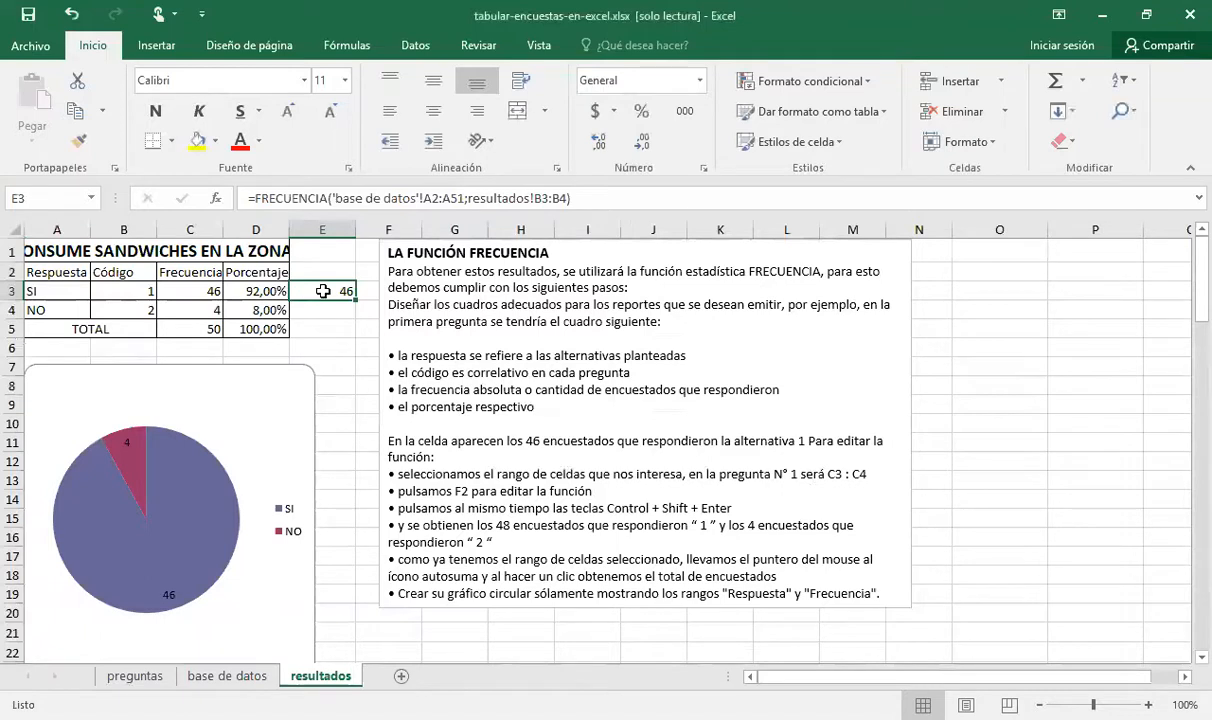
left_click_drag(323, 291, 334, 382)
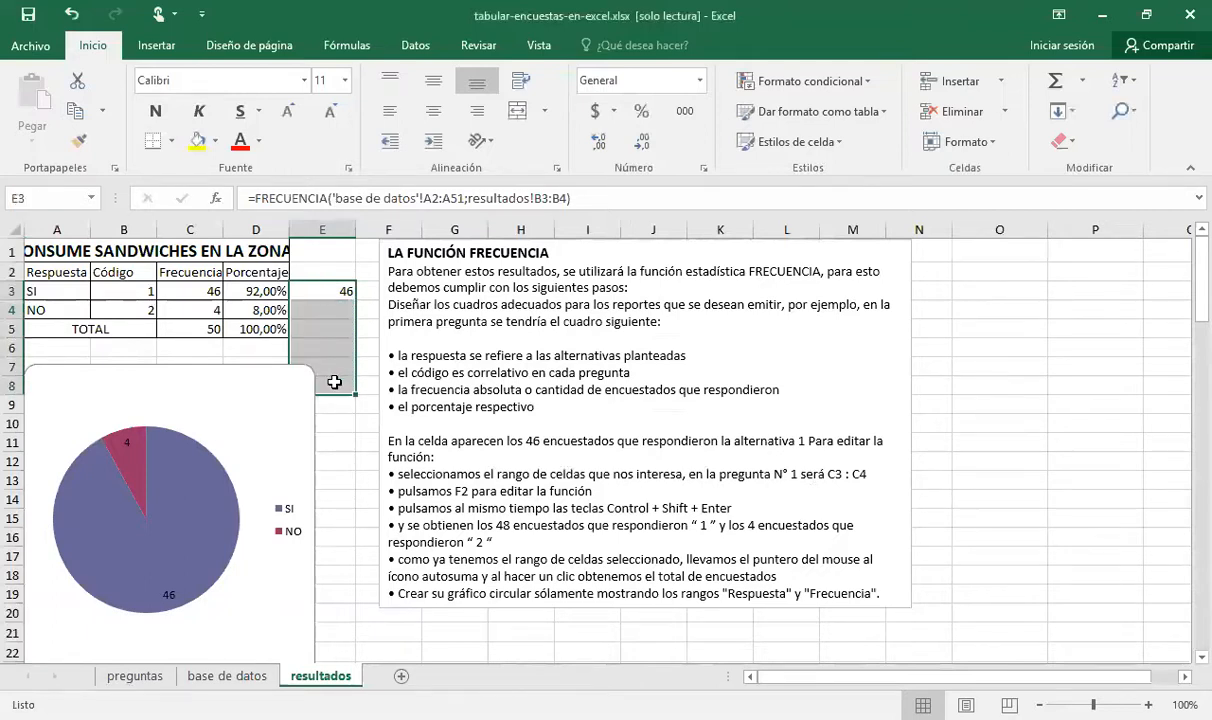
key("shift+Up")
key("shift+Up")
key("shift+Up")
key("shift+Up")
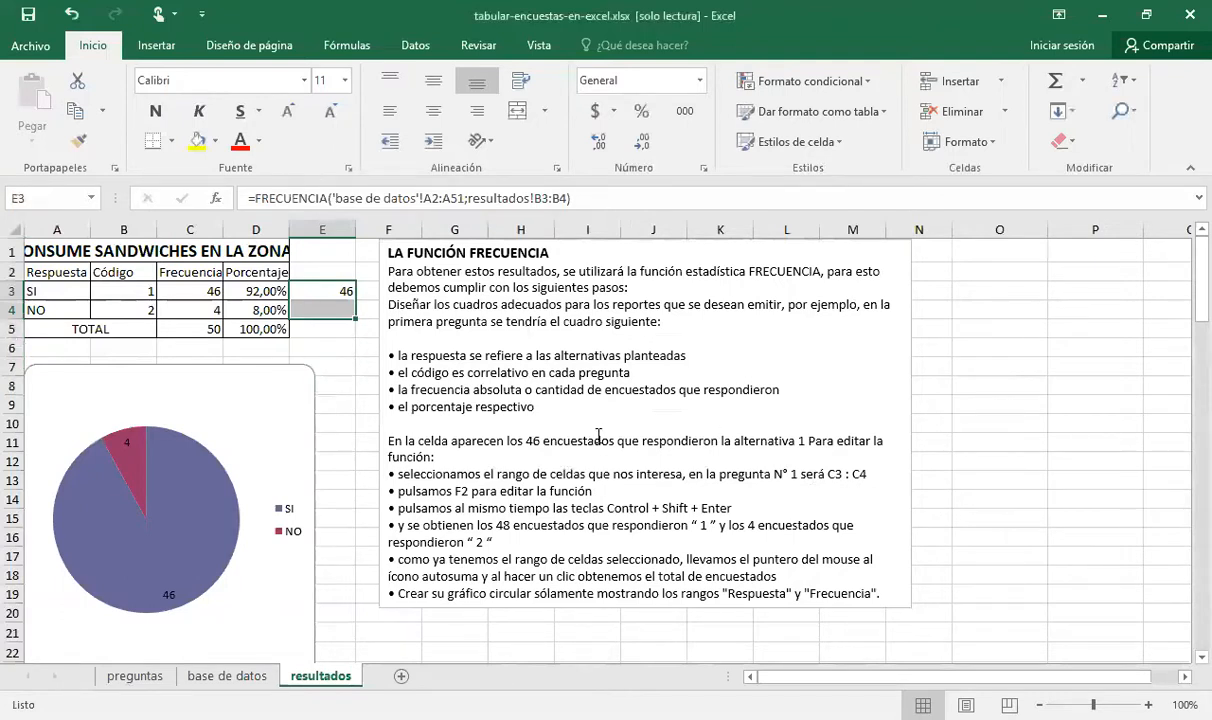
key("F2")
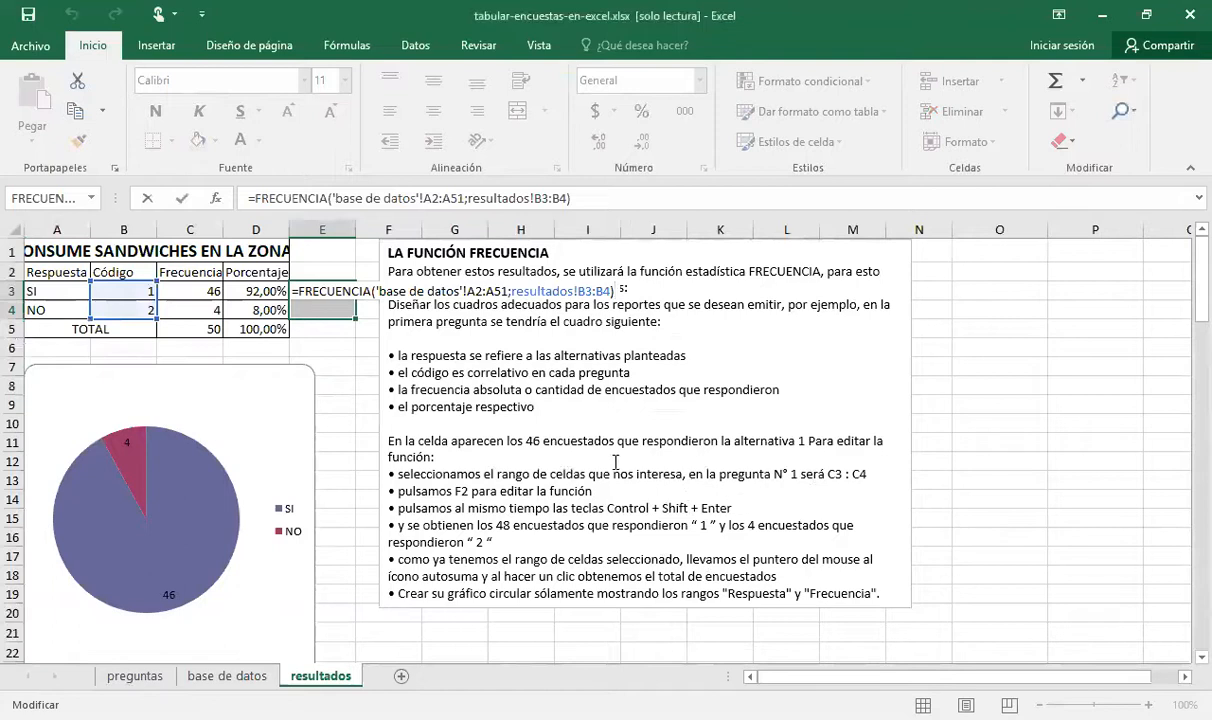
key("ctrl+shift+Return")
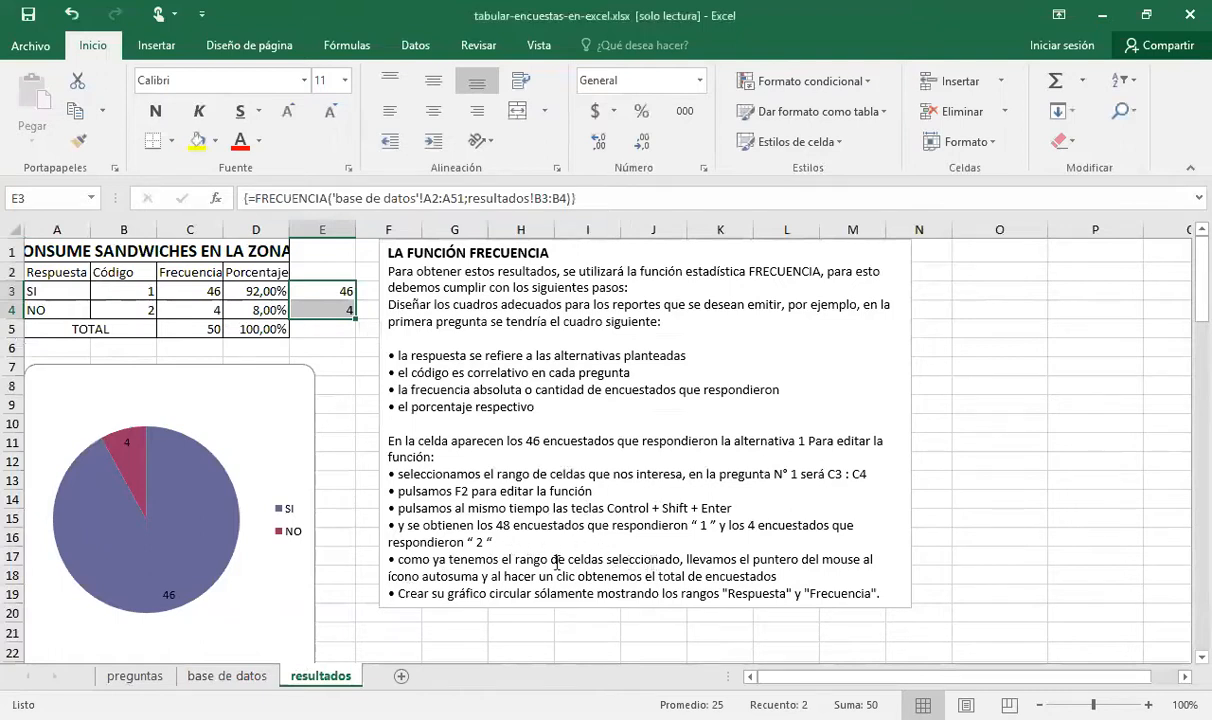
Total E3:E4 in cell E5 with autosum and compare the new column with the Frecuencia values in C3:C5
left_click(1056, 82)
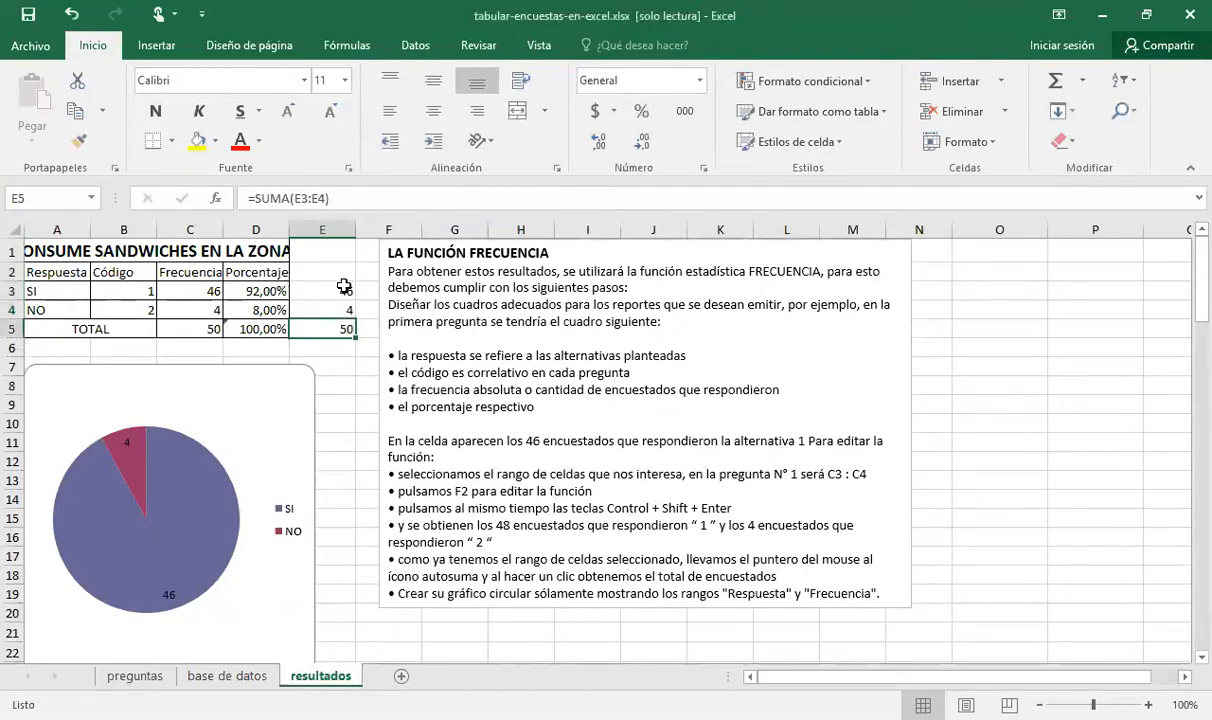
left_click(344, 291)
left_click_drag(344, 291, 346, 311)
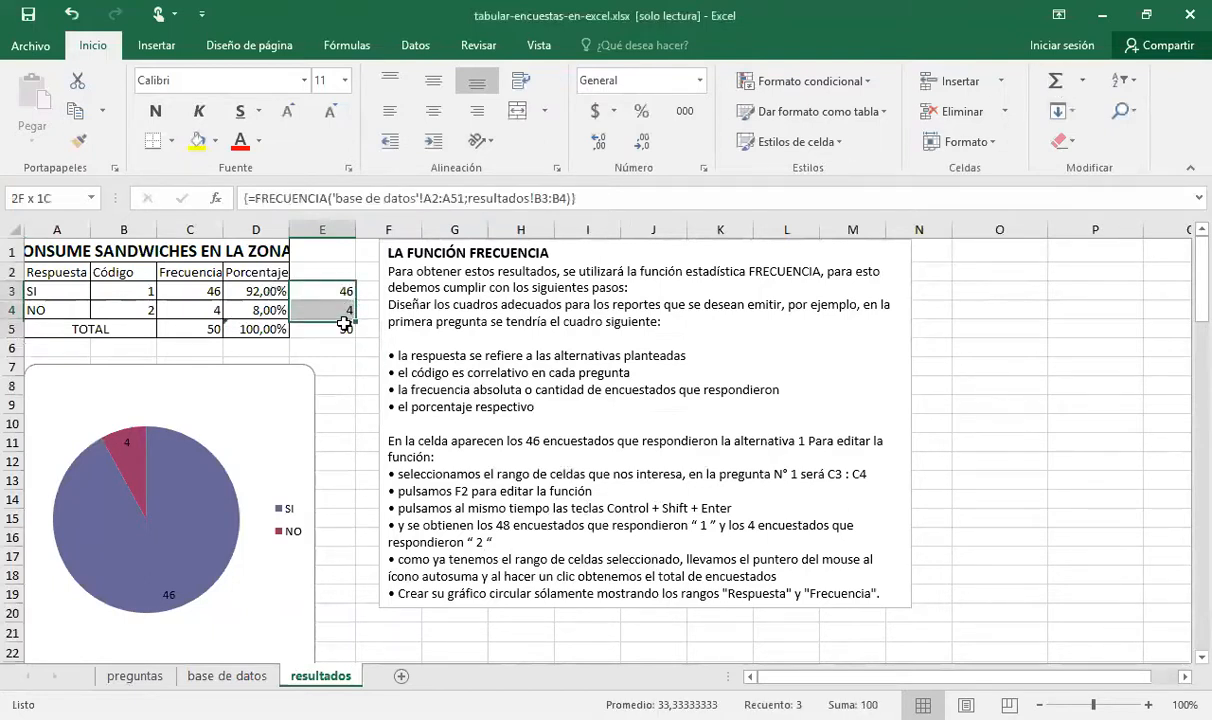
left_click(205, 294)
left_click_drag(215, 317, 212, 330)
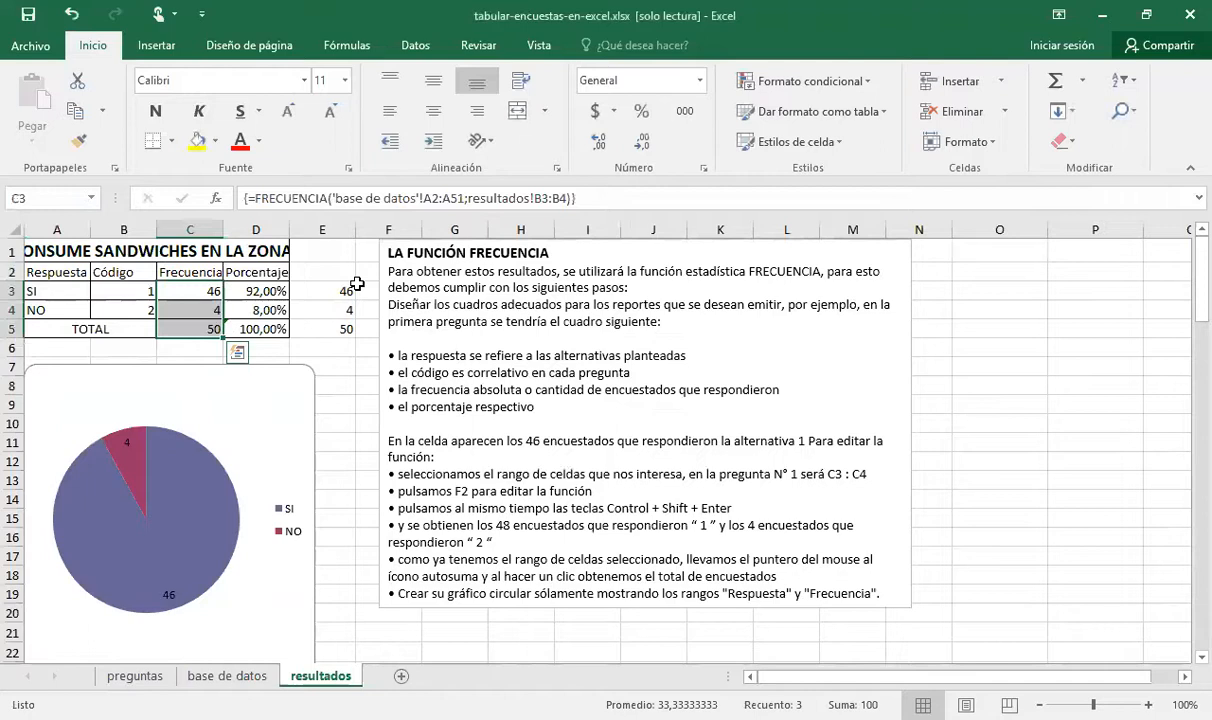
Inspect the Porcentaje formula in cell D3 without changing it
left_click(262, 294)
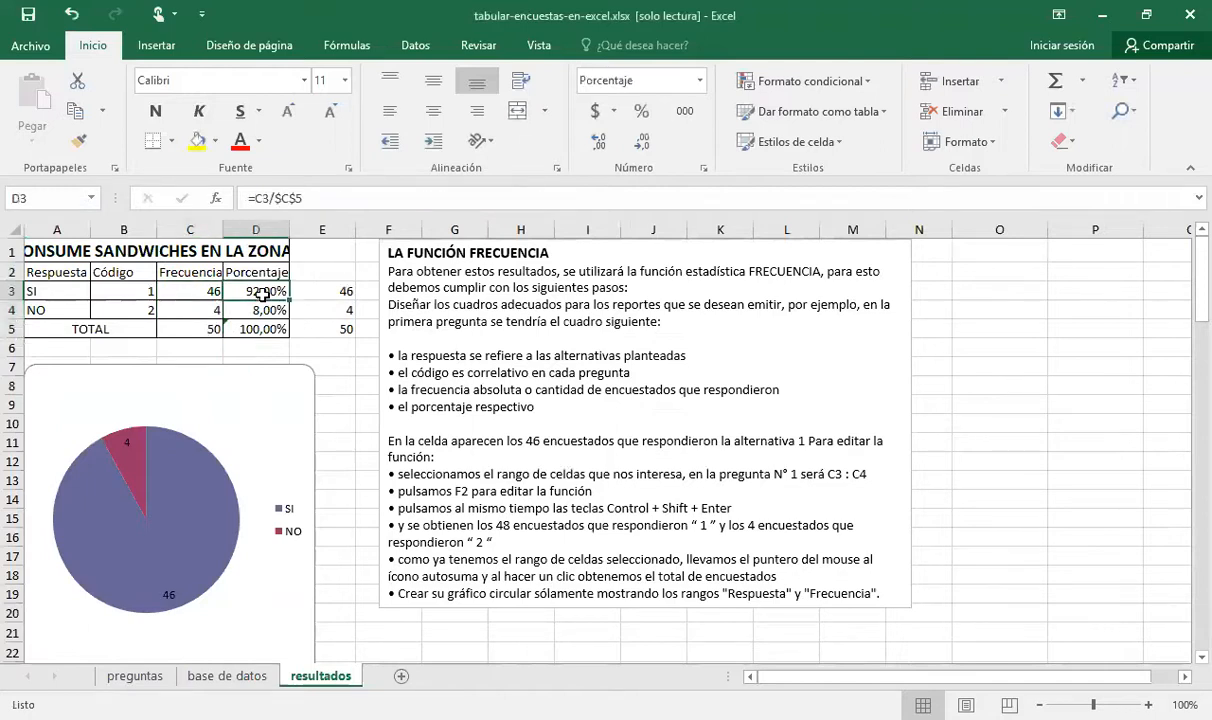
key("F2")
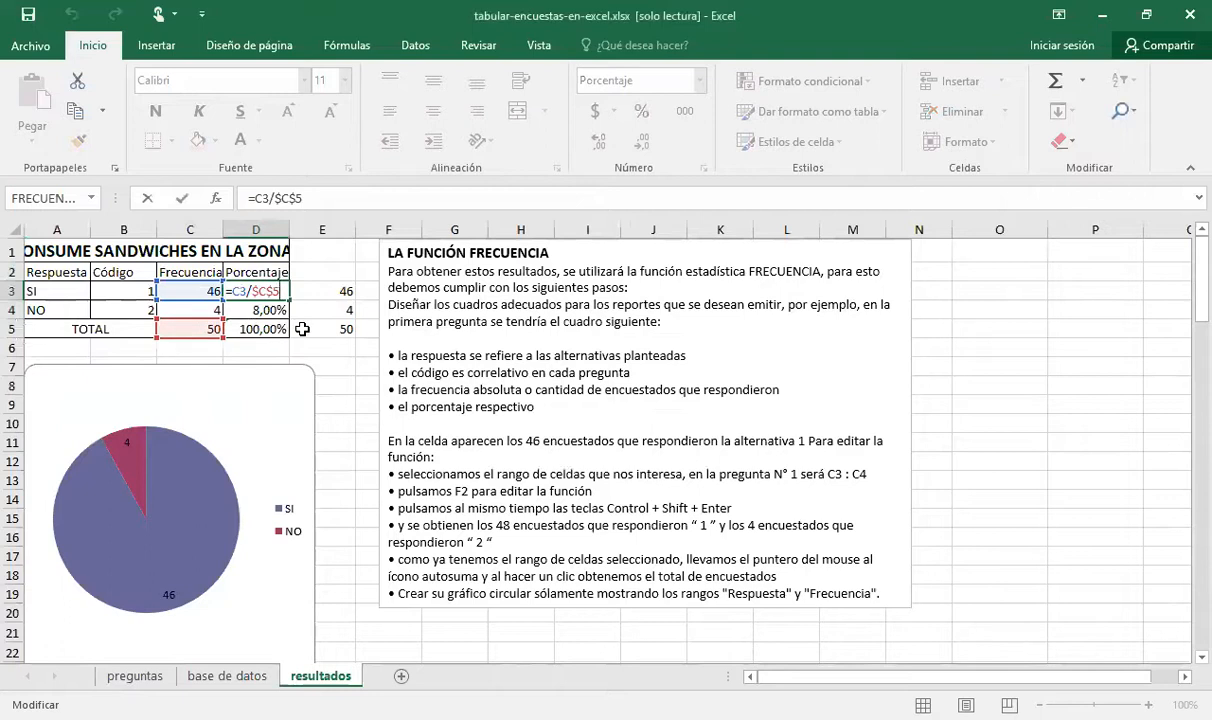
key("Return")
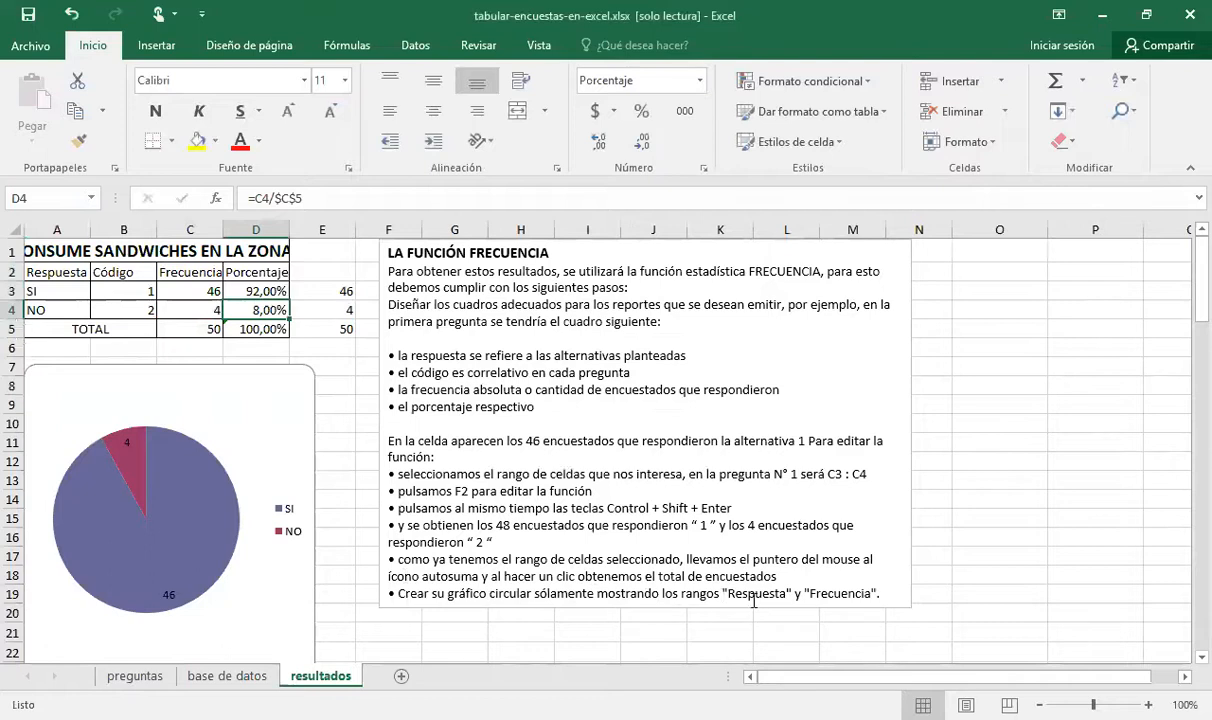
left_click(205, 450)
left_click(205, 450)
left_click(367, 357)
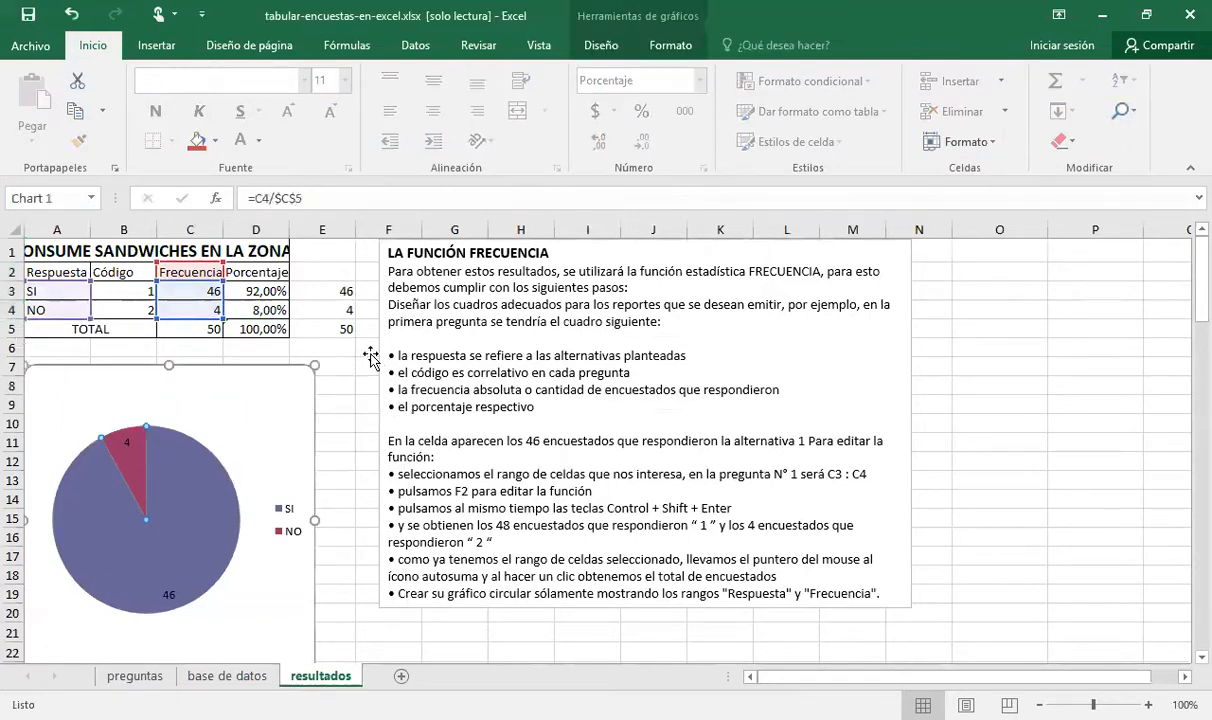
Insert a 2D pie chart on the resultados sheet from the Respuesta range A2:A4 and the Frecuencia range C2:C4
left_click(985, 364)
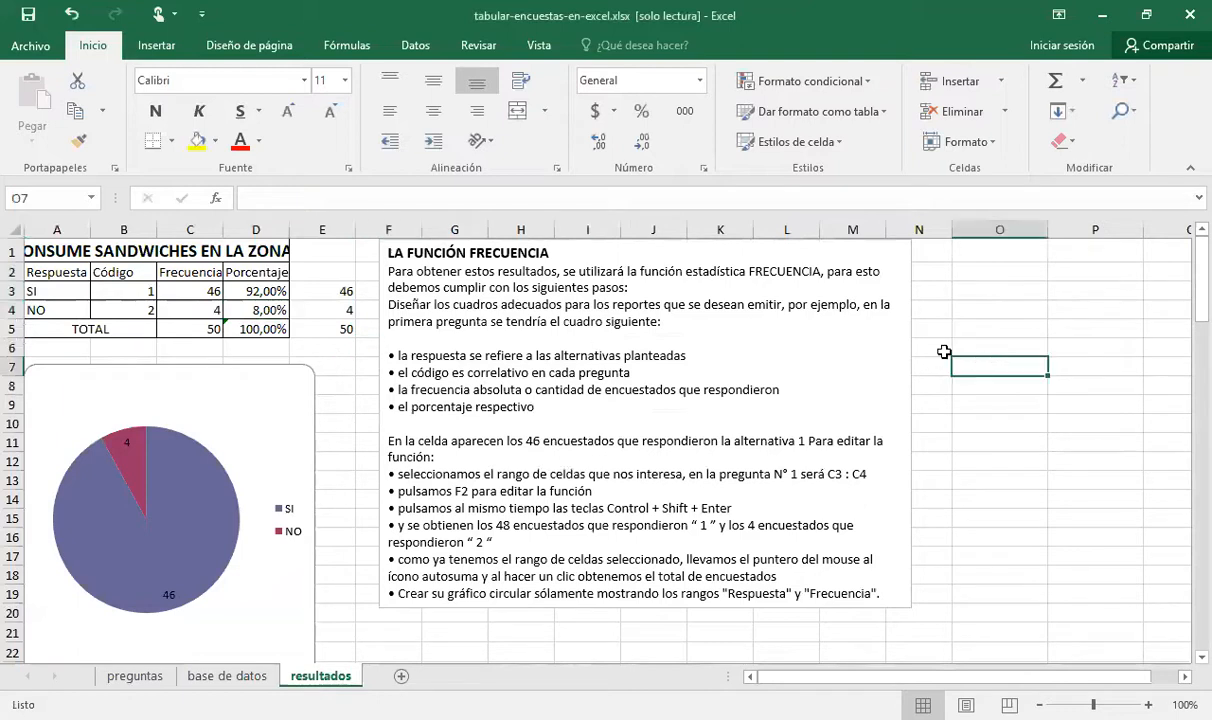
left_click(172, 50)
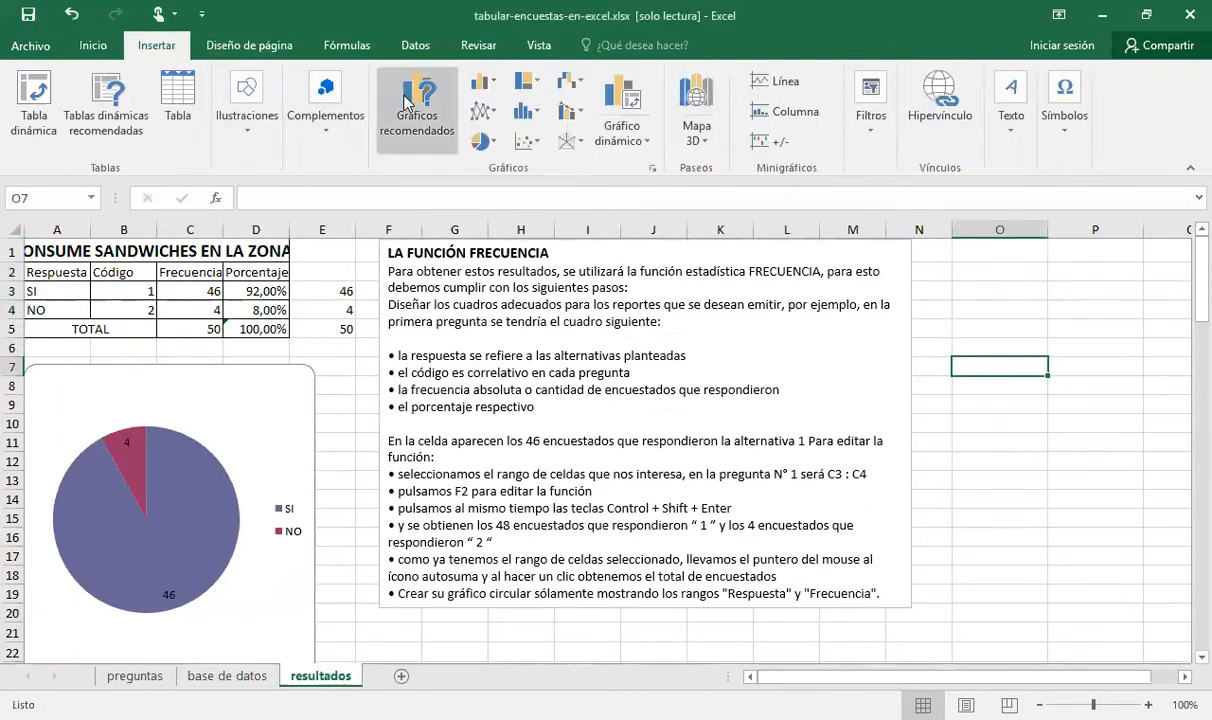
left_click(322, 273)
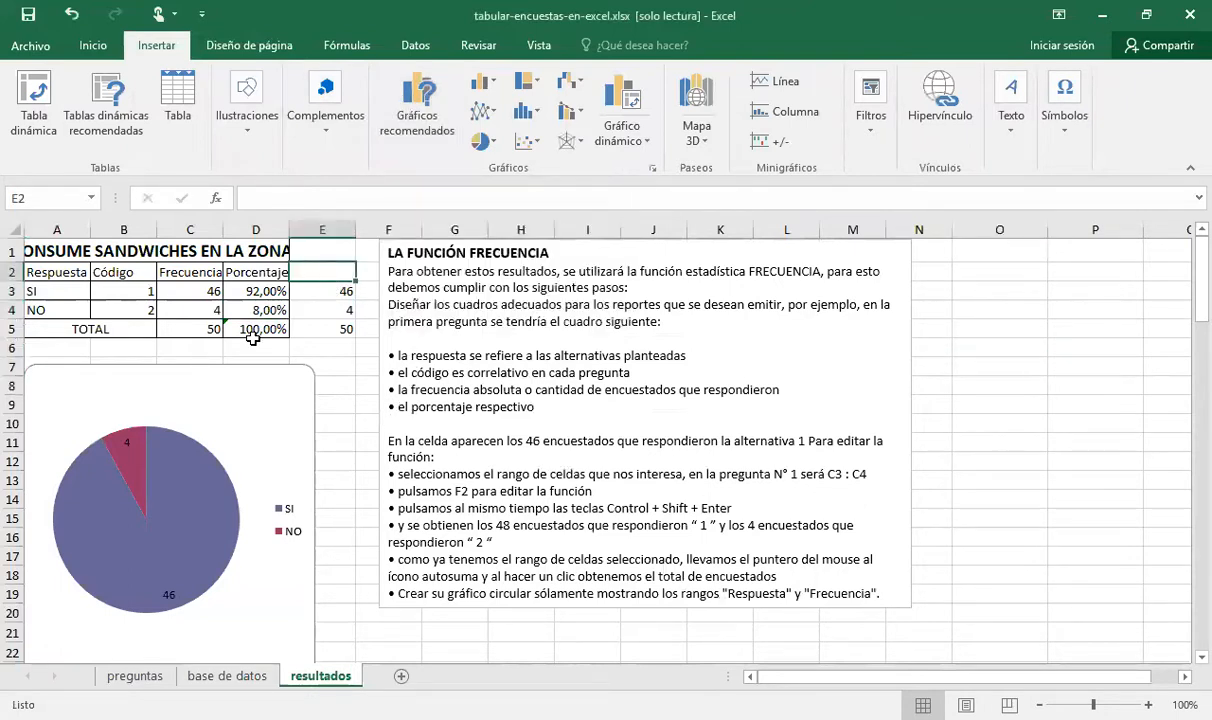
left_click_drag(62, 273, 72, 308)
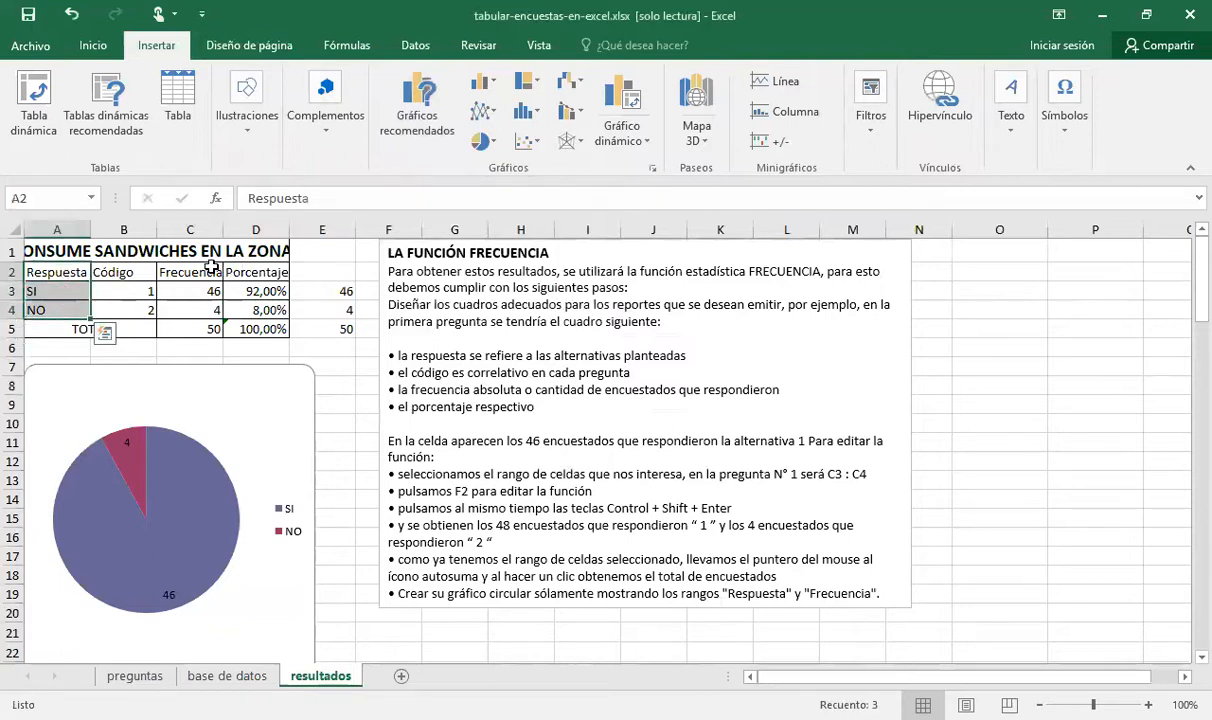
left_click_drag(210, 273, 206, 311)
double_click(57, 271)
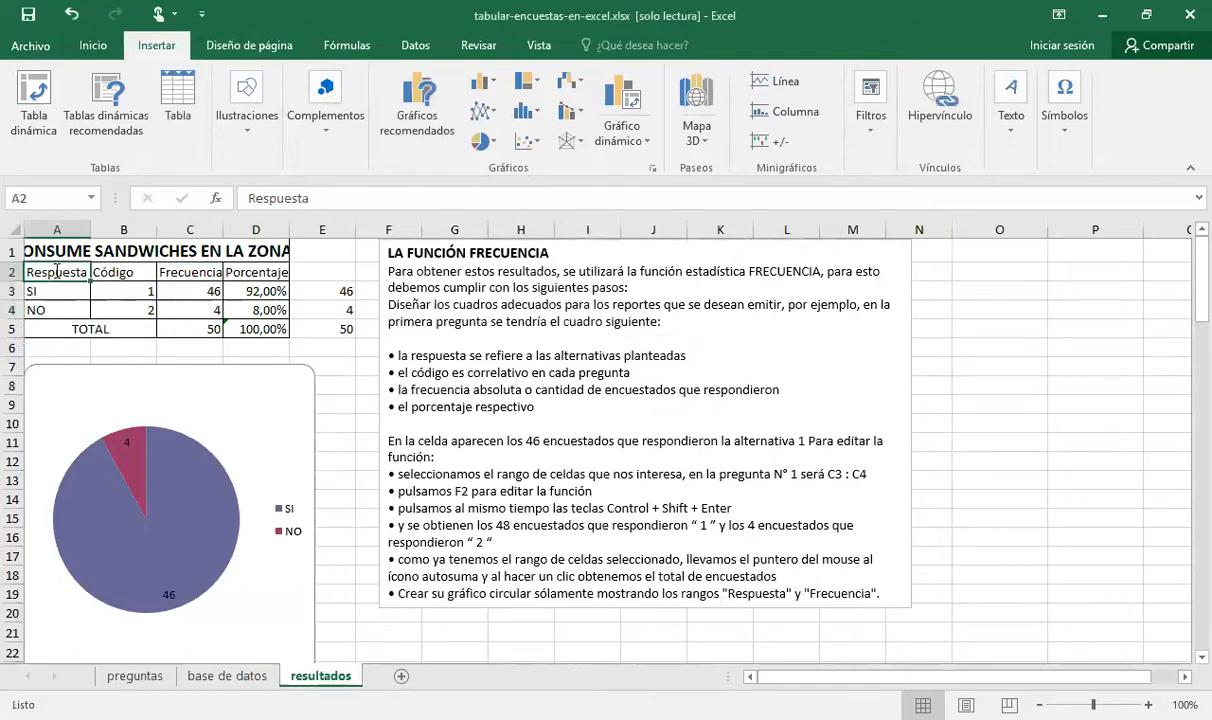
key("Escape")
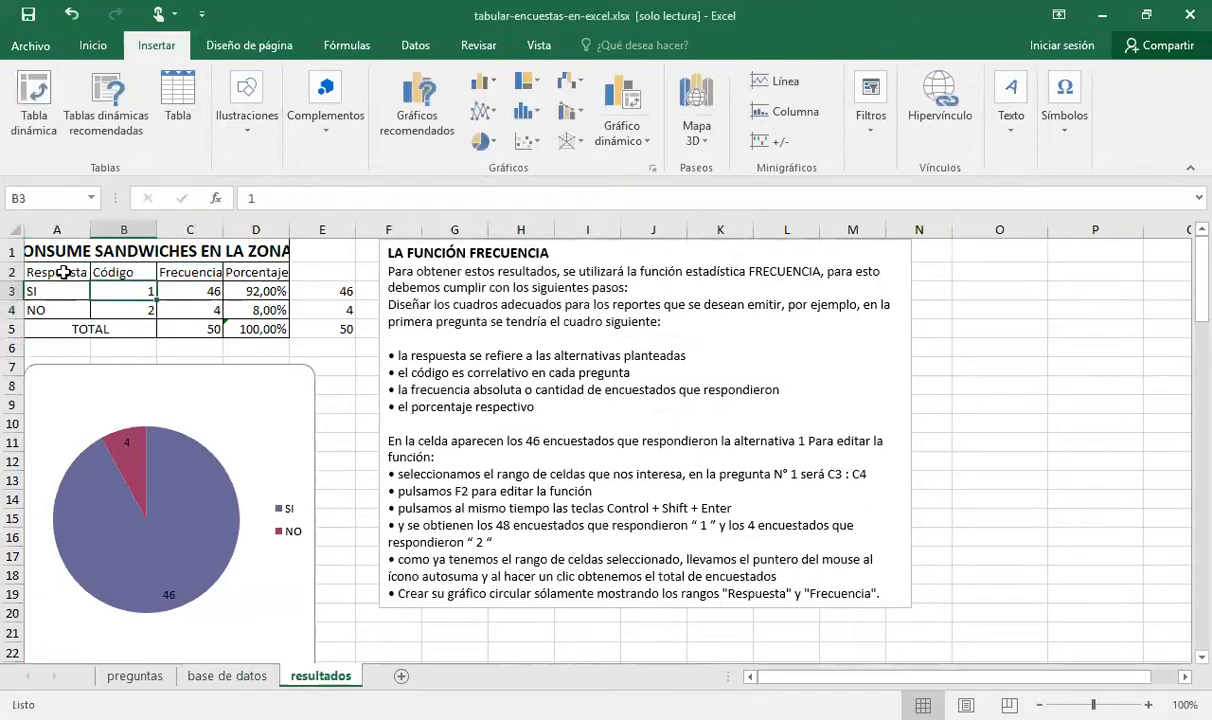
left_click_drag(57, 270, 71, 300)
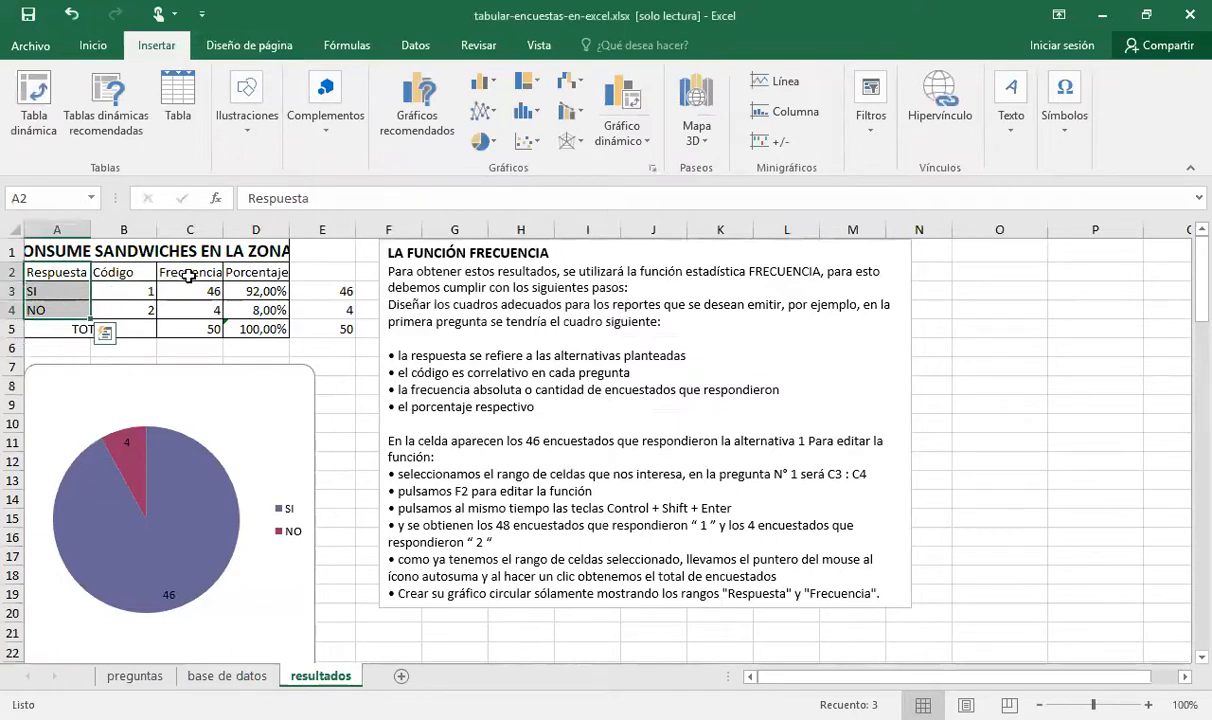
left_click_drag(189, 276, 203, 305)
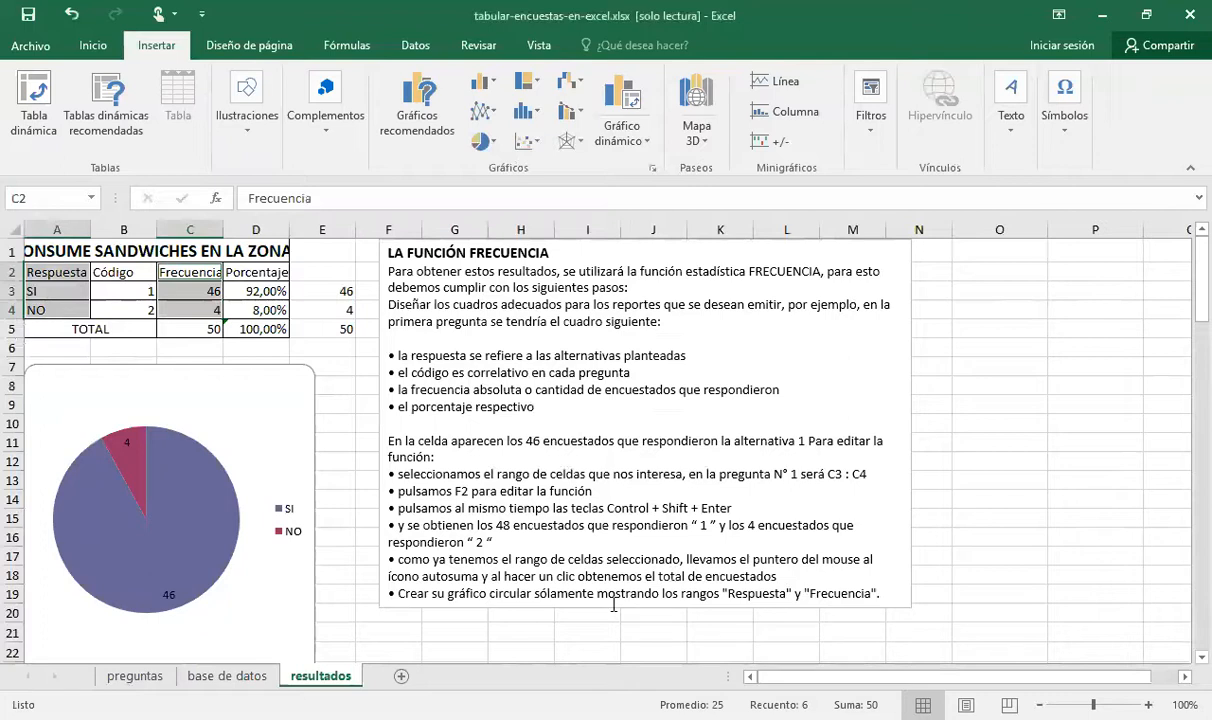
left_click(488, 146)
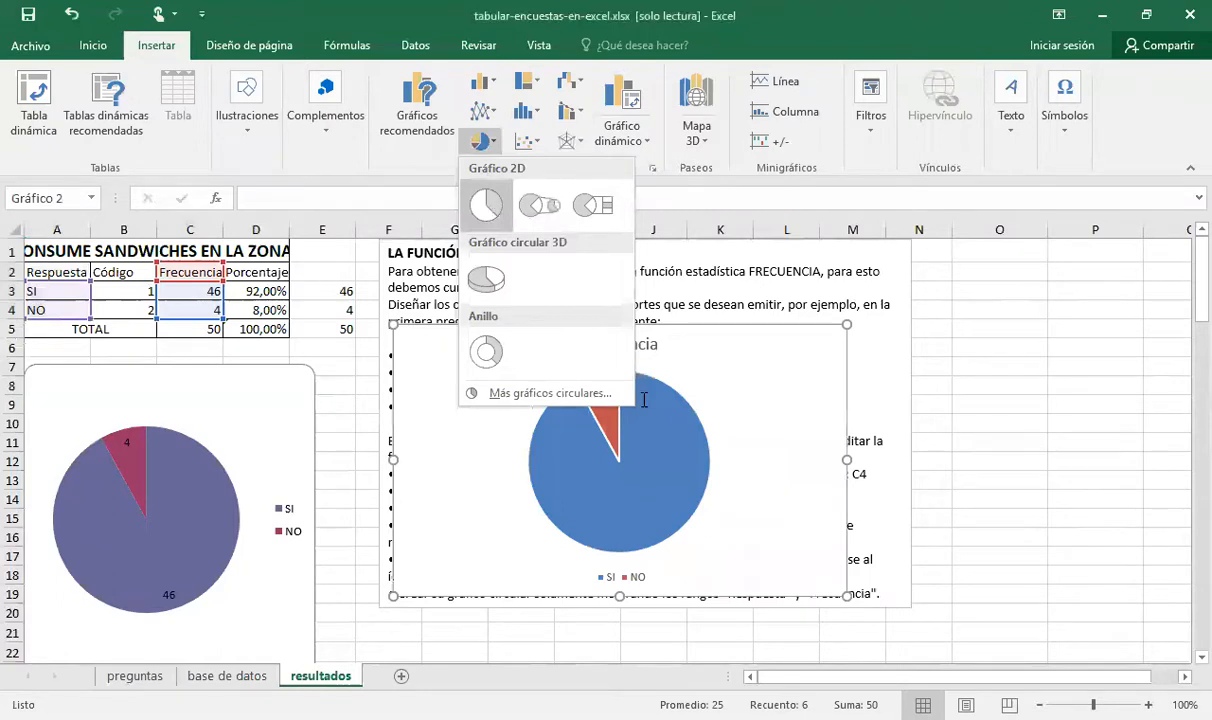
left_click(485, 205)
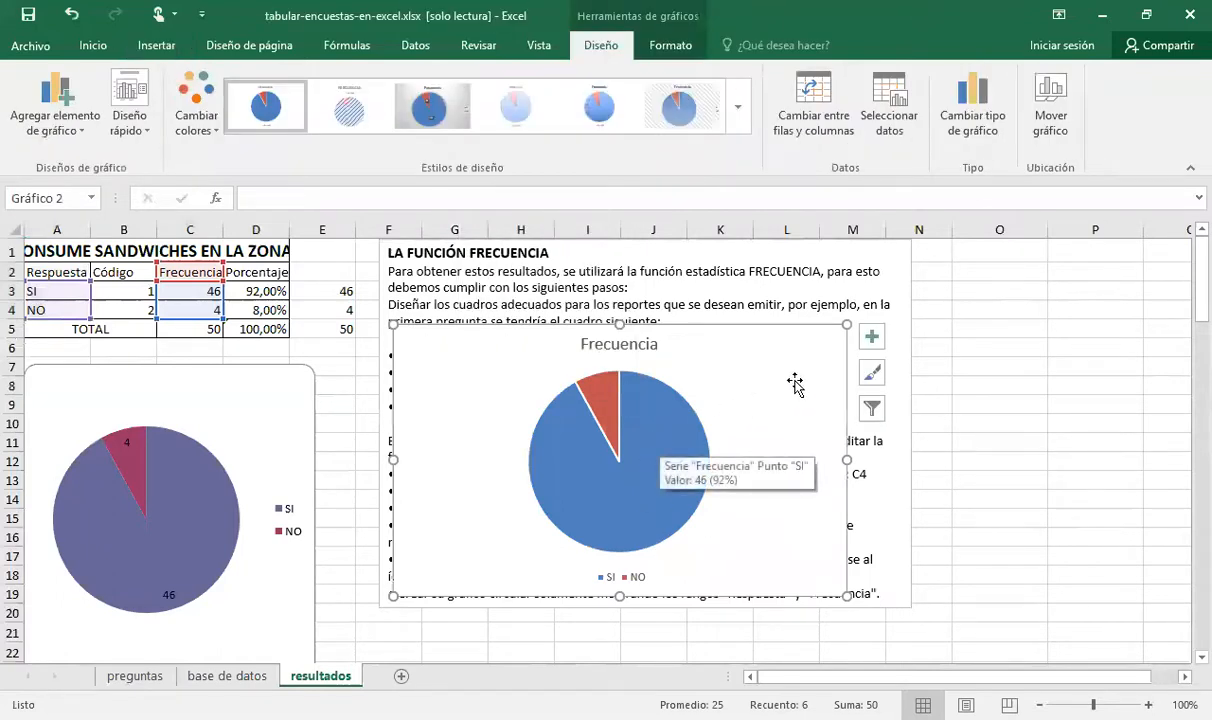
Add data labels to the new pie chart and change its title to "Pregunta 1"
left_click(872, 340)
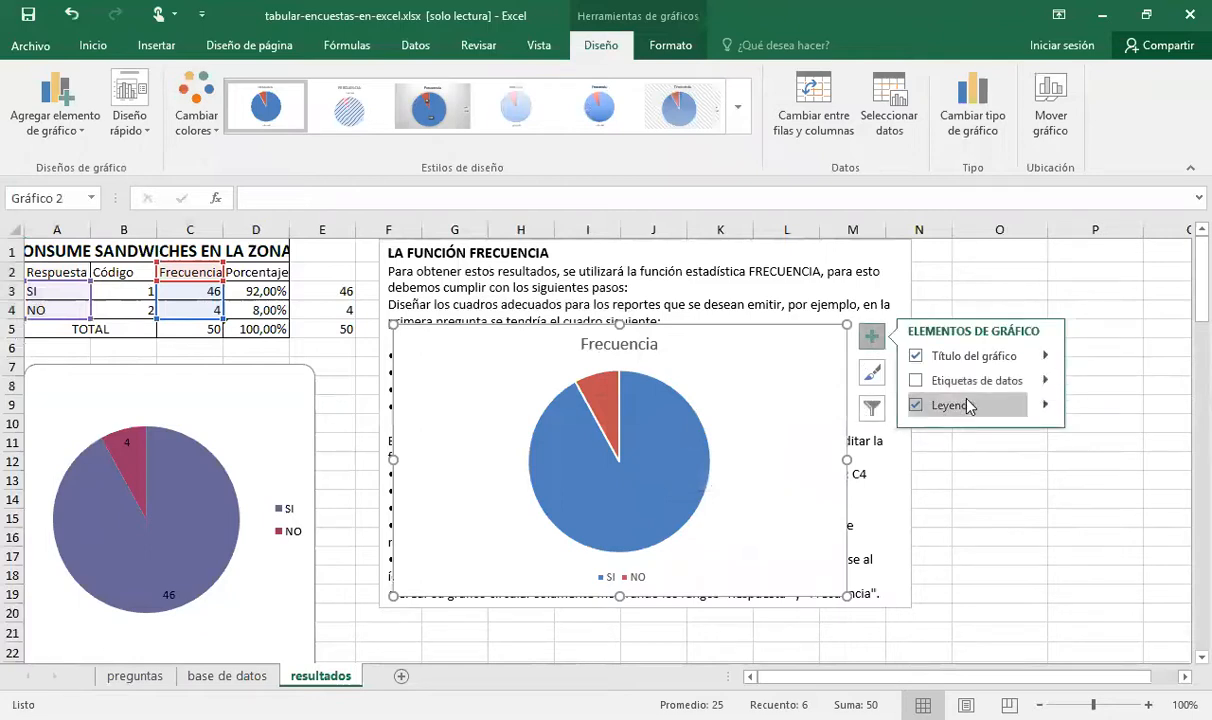
left_click(966, 381)
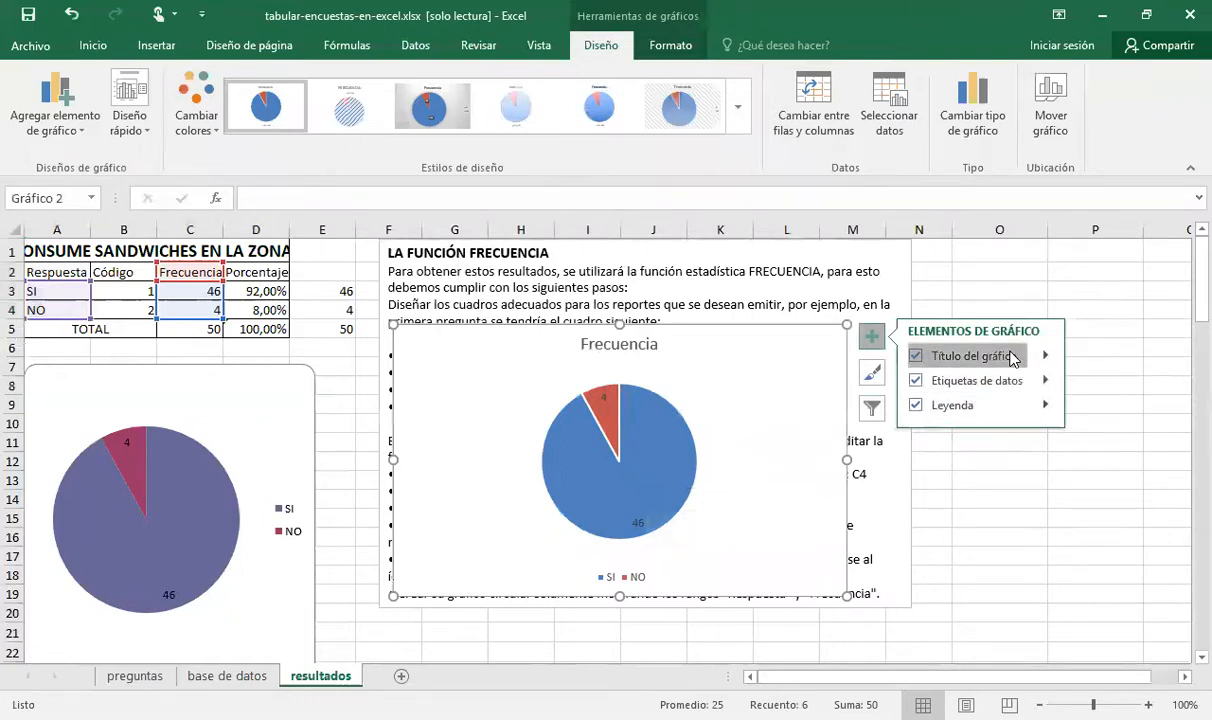
left_click(645, 345)
key("BackSpace")
key("BackSpace")
key("BackSpace")
key("BackSpace")
key("BackSpace")
key("BackSpace")
key("BackSpace")
key("BackSpace")
key("BackSpace")
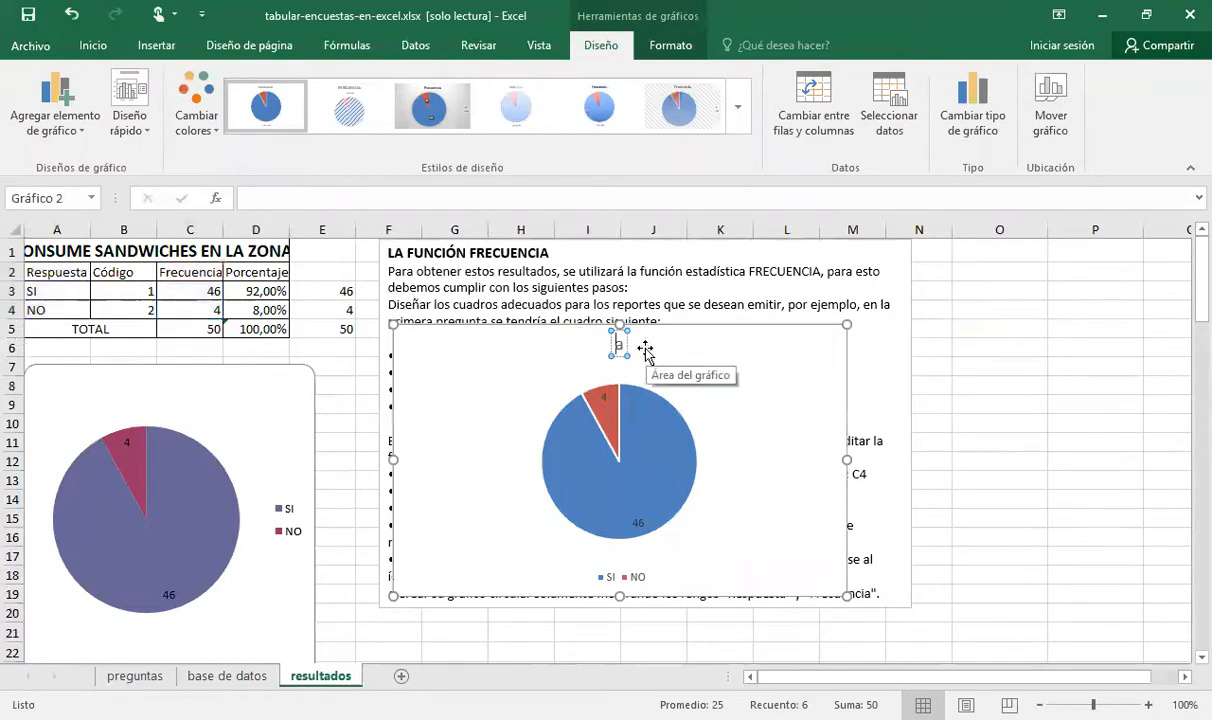
type("Pregunta 1")
left_click(714, 390)
left_click(660, 427)
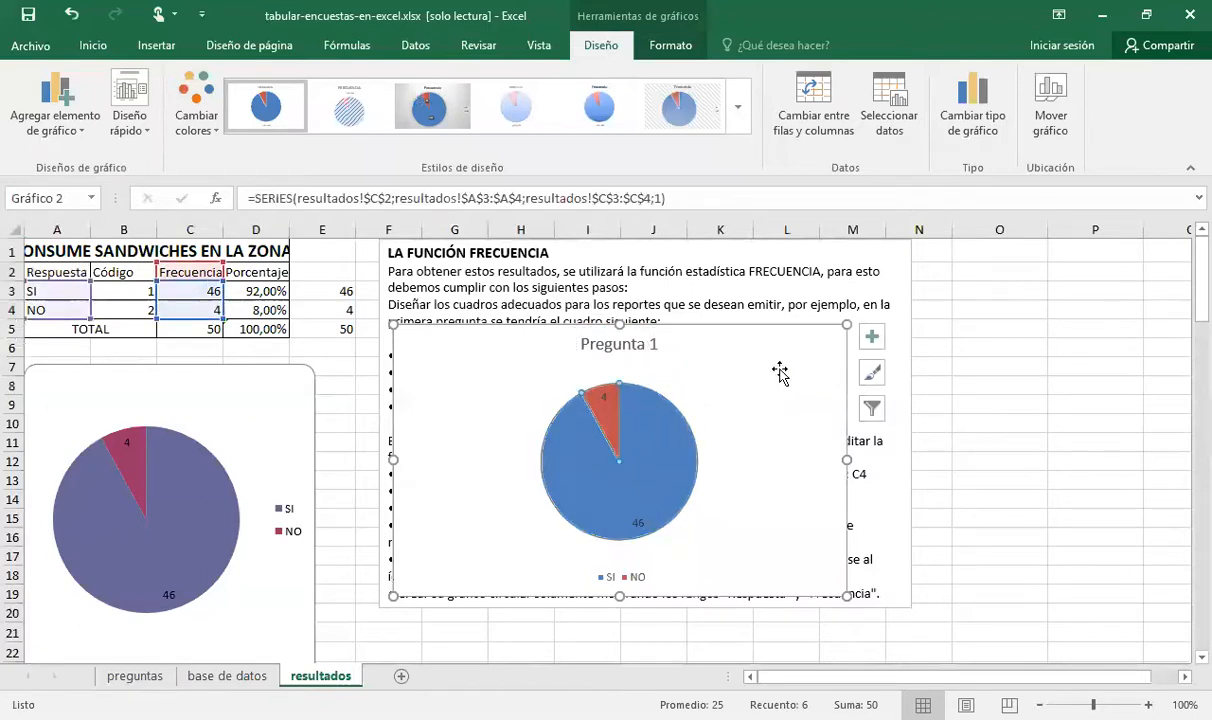
Delete the new "Pregunta 1" pie chart from the resultados sheet
left_click(828, 330)
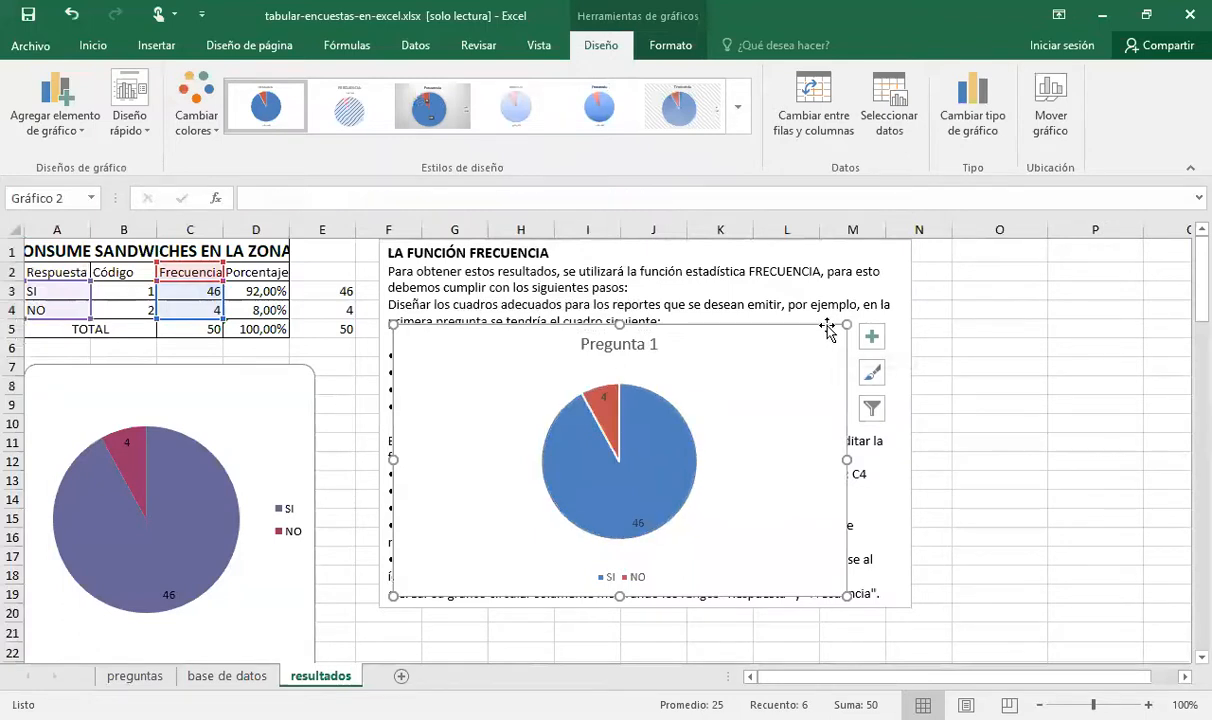
key("Delete")
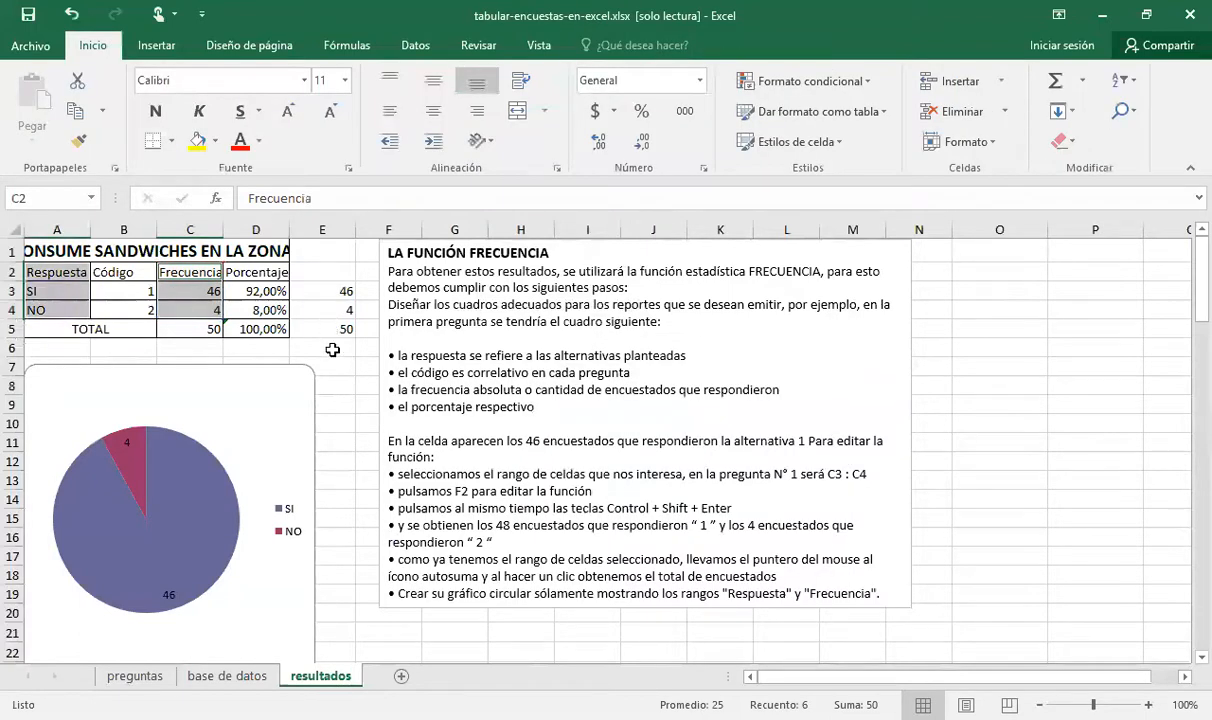
left_click(330, 346)
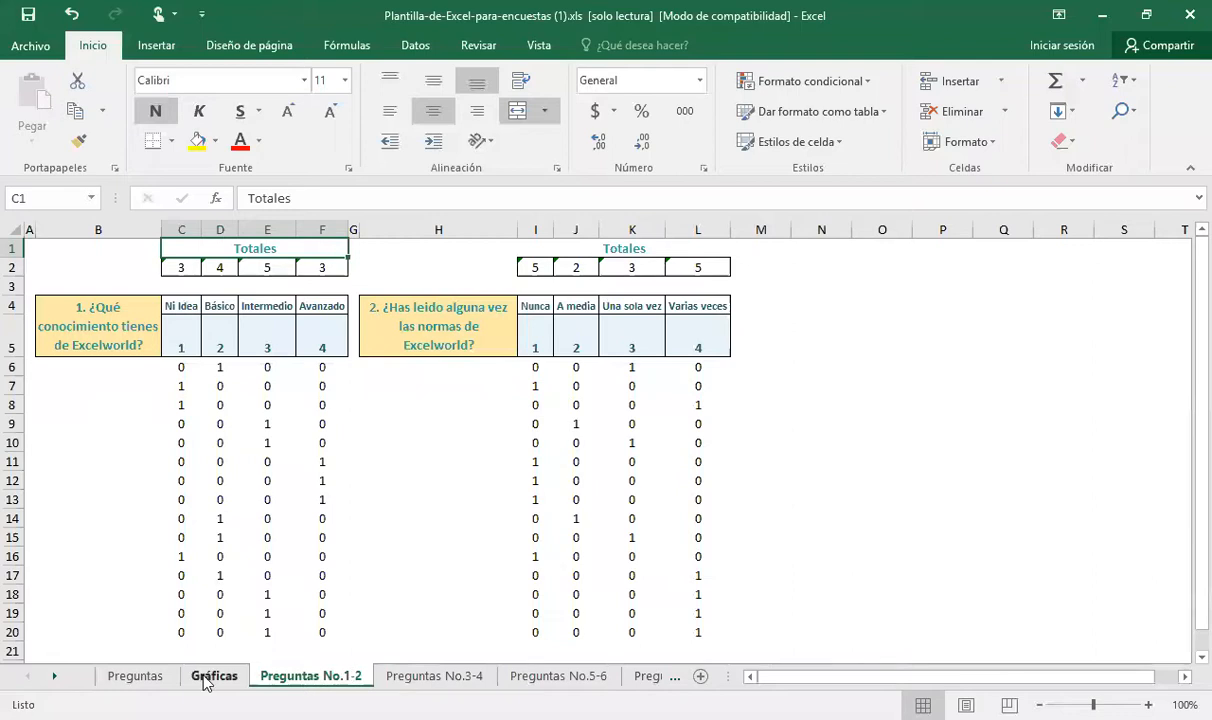
Switch to the Plantilla-de-Excel-para-encuestas (1).xls workbook and read through survey questions 1 to 10 on its Preguntas sheet
left_click(136, 677)
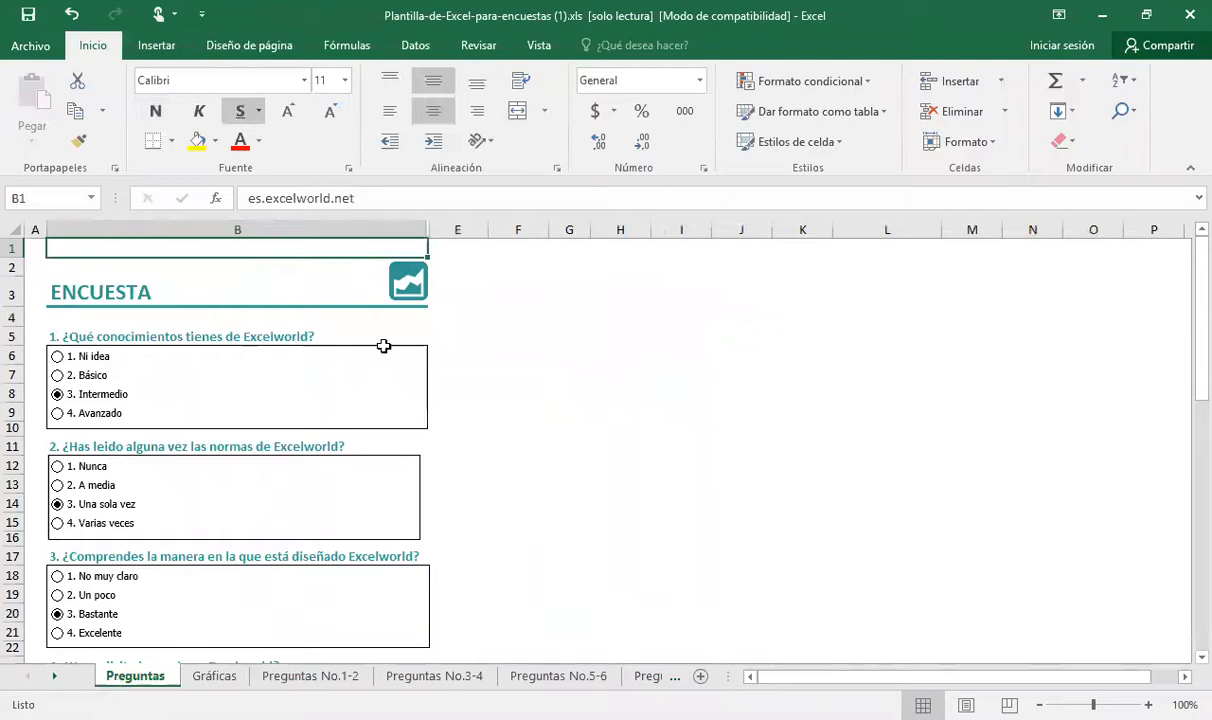
left_click(257, 286)
key("Down")
key("Down")
key("Down")
key("Down")
key("Down")
key("Down")
key("Down")
key("Down")
key("Down")
key("Down")
key("Down")
key("Down")
key("Down")
key("Down")
key("Down")
key("Down")
key("Down")
key("Down")
key("Down")
key("Down")
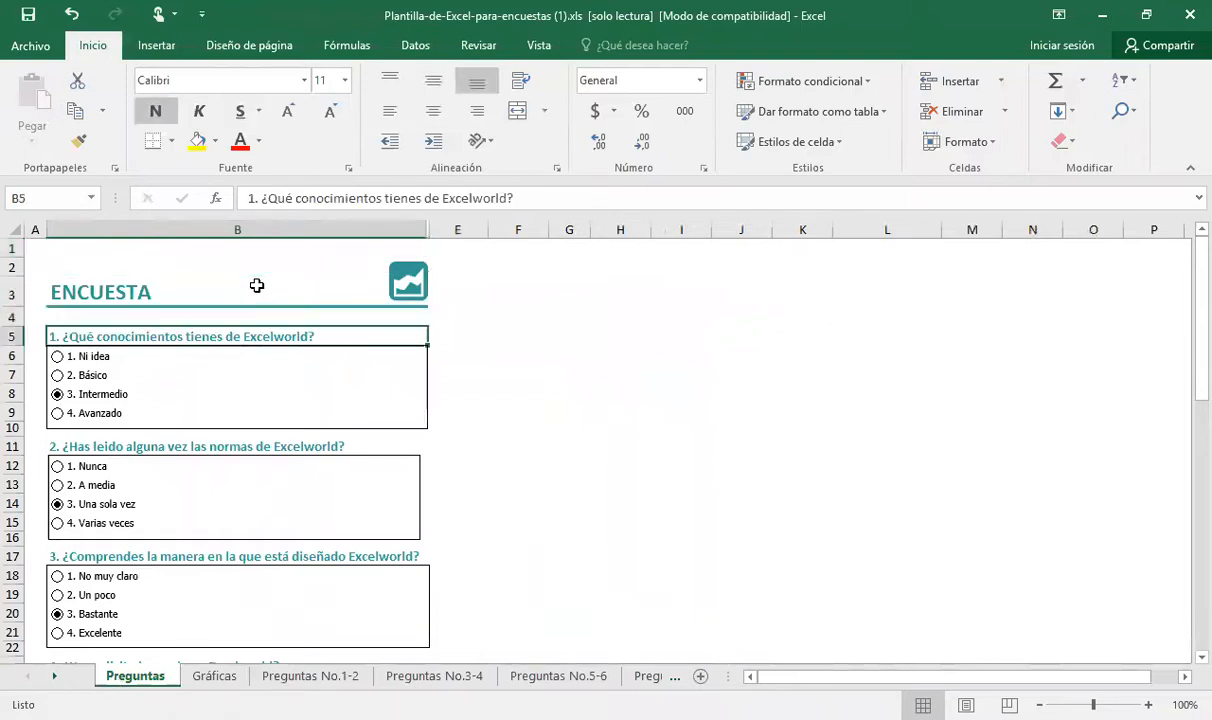
key("Down")
key("Down")
key("Down")
key("Down")
key("Down")
key("Down")
key("Down")
key("Down")
key("Down")
key("Down")
key("Down")
key("Down")
key("Down")
key("Down")
key("Down")
key("Down")
key("Down")
key("Down")
key("Down")
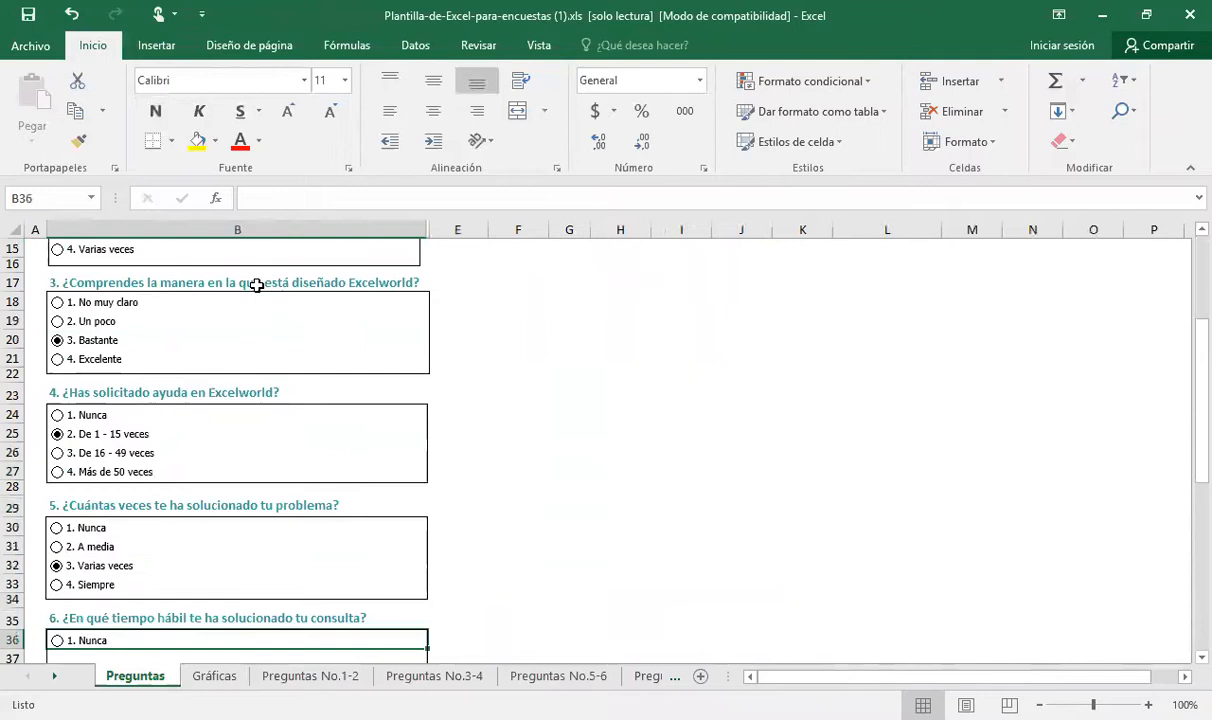
key("Down")
key("Down")
key("Down")
key("Down")
key("Down")
key("Down")
key("Down")
key("Down")
key("Down")
key("Down")
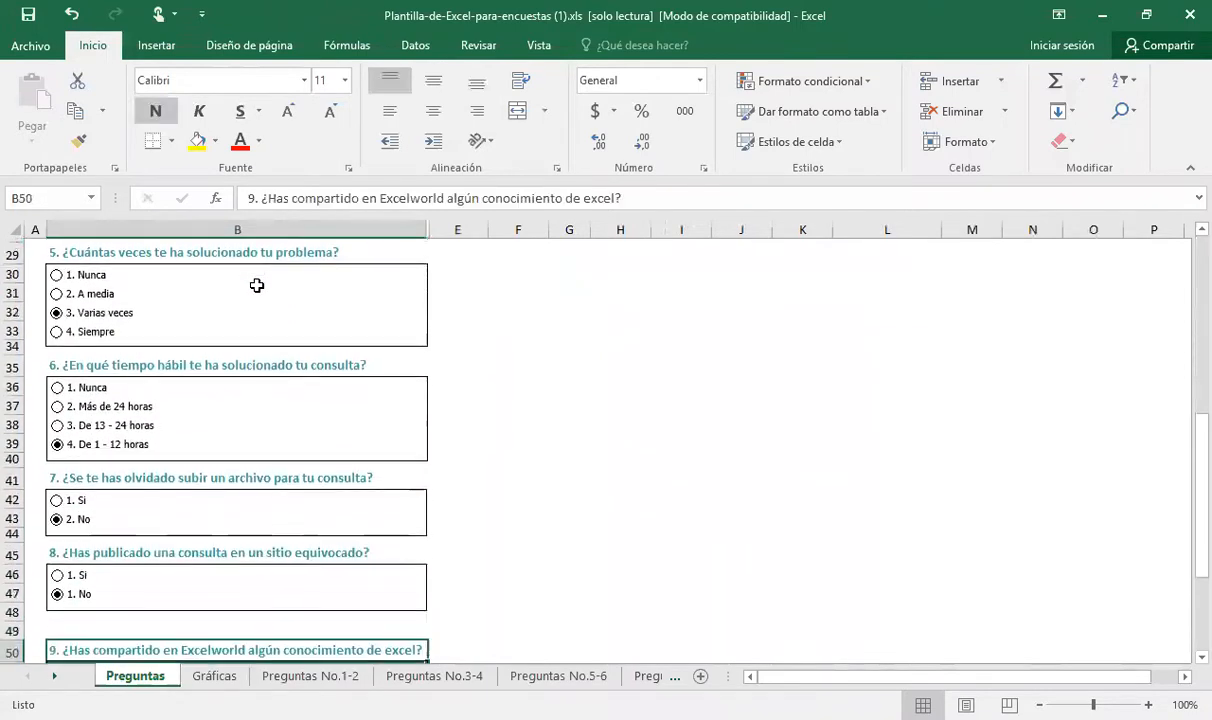
key("Down")
key("Down")
key("Down")
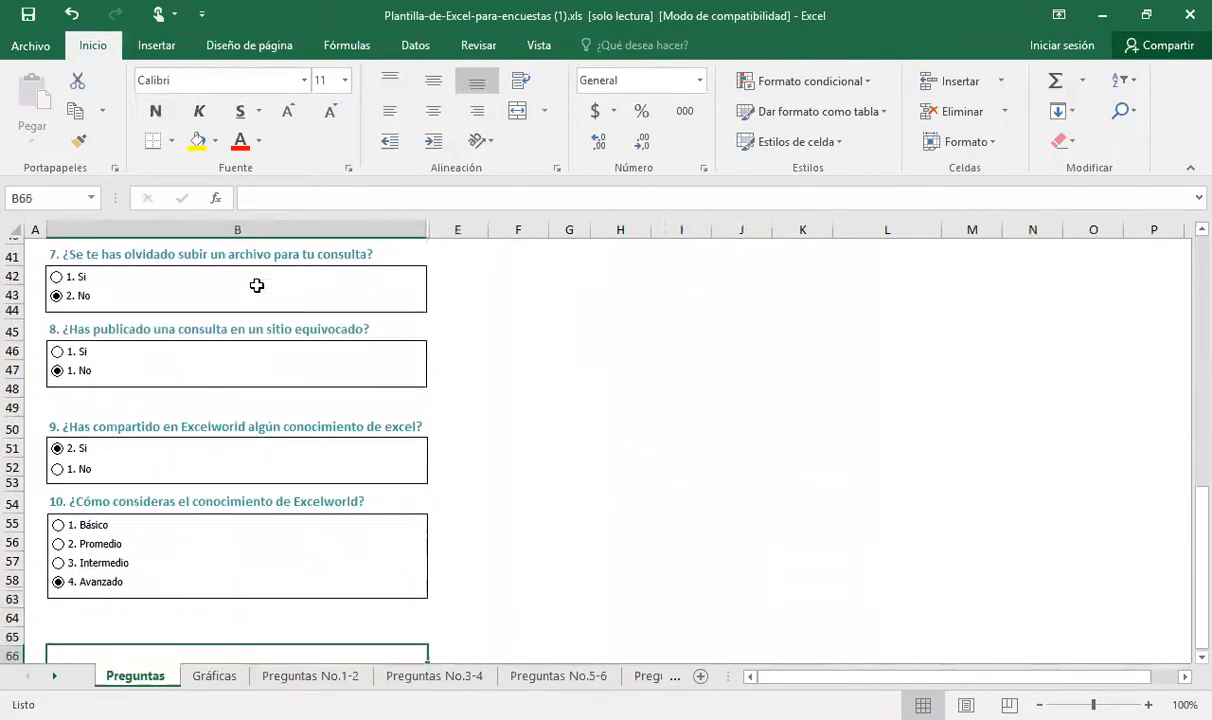
key("Up")
key("Up")
key("Up")
key("Up")
key("Up")
key("Up")
key("Up")
key("Up")
key("Up")
key("Up")
key("Up")
key("Up")
key("Up")
key("Up")
key("Up")
key("Up")
key("Up")
key("Up")
key("Up")
key("Up")
key("Up")
key("Up")
key("Up")
key("Up")
key("Up")
key("Up")
key("Up")
key("Up")
key("Up")
key("Up")
key("Up")
key("Up")
key("Up")
key("Up")
key("Up")
key("Up")
key("Up")
key("Up")
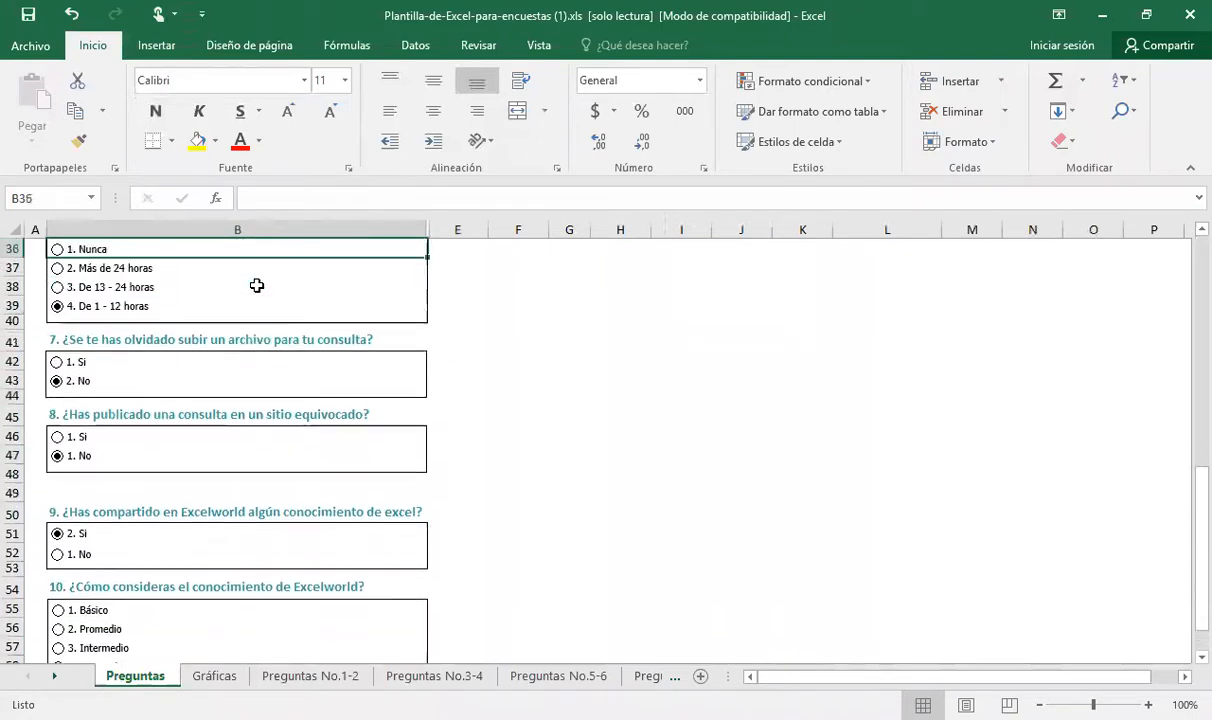
key("Up")
key("Up")
key("Up")
key("Up")
key("Up")
key("Up")
key("Up")
key("Up")
key("Up")
key("Up")
key("Up")
key("Up")
key("Up")
key("Up")
key("Up")
key("Up")
key("Up")
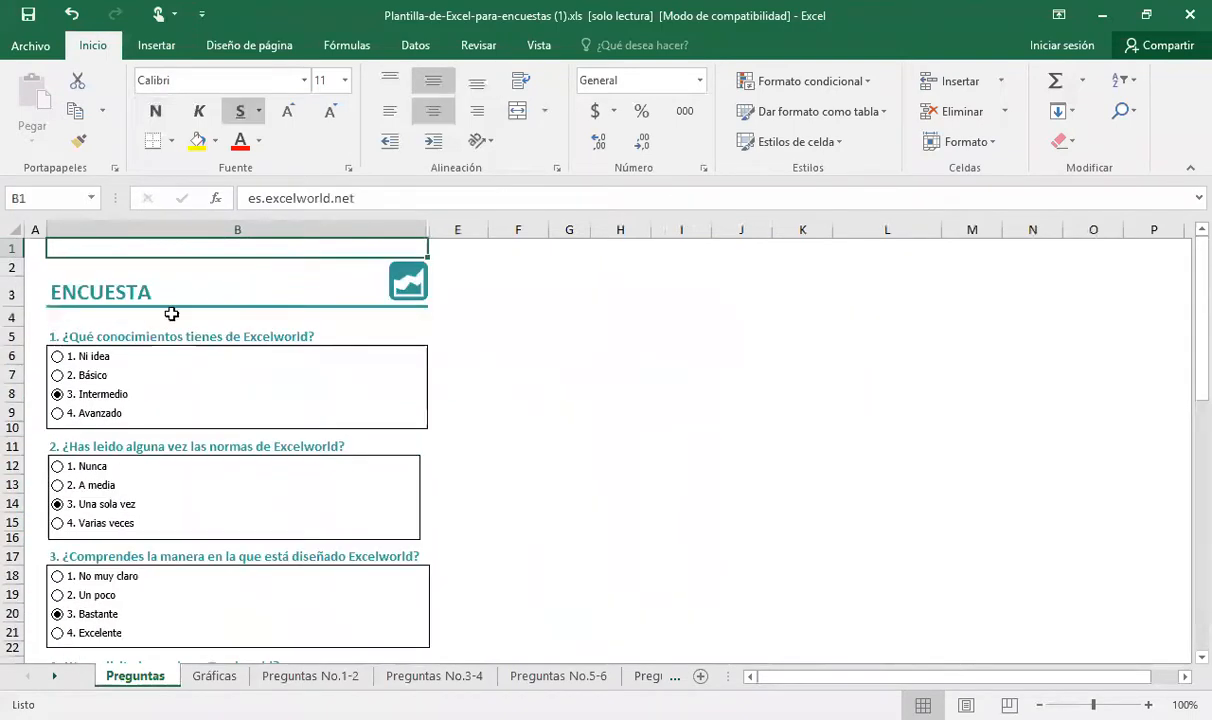
Inspect the editable text of question 1 in cell B5 and the cell B6 behind its first answer option
left_click(128, 338)
double_click(130, 338)
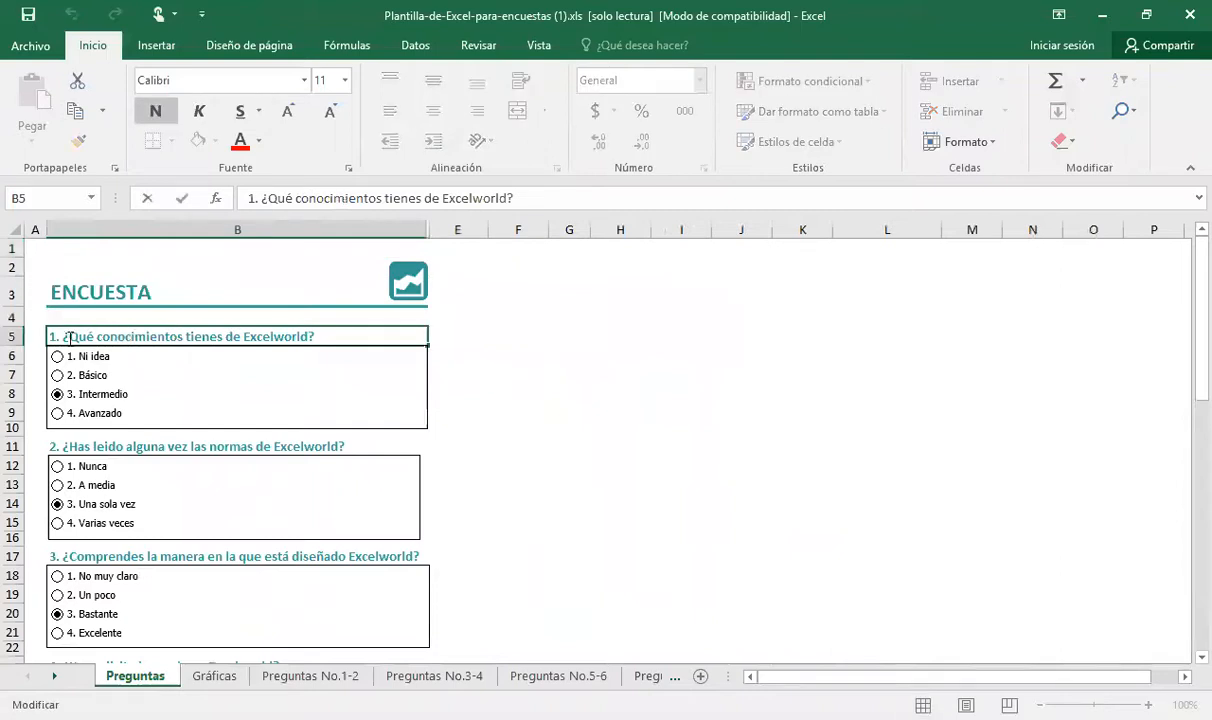
left_click_drag(70, 338, 307, 342)
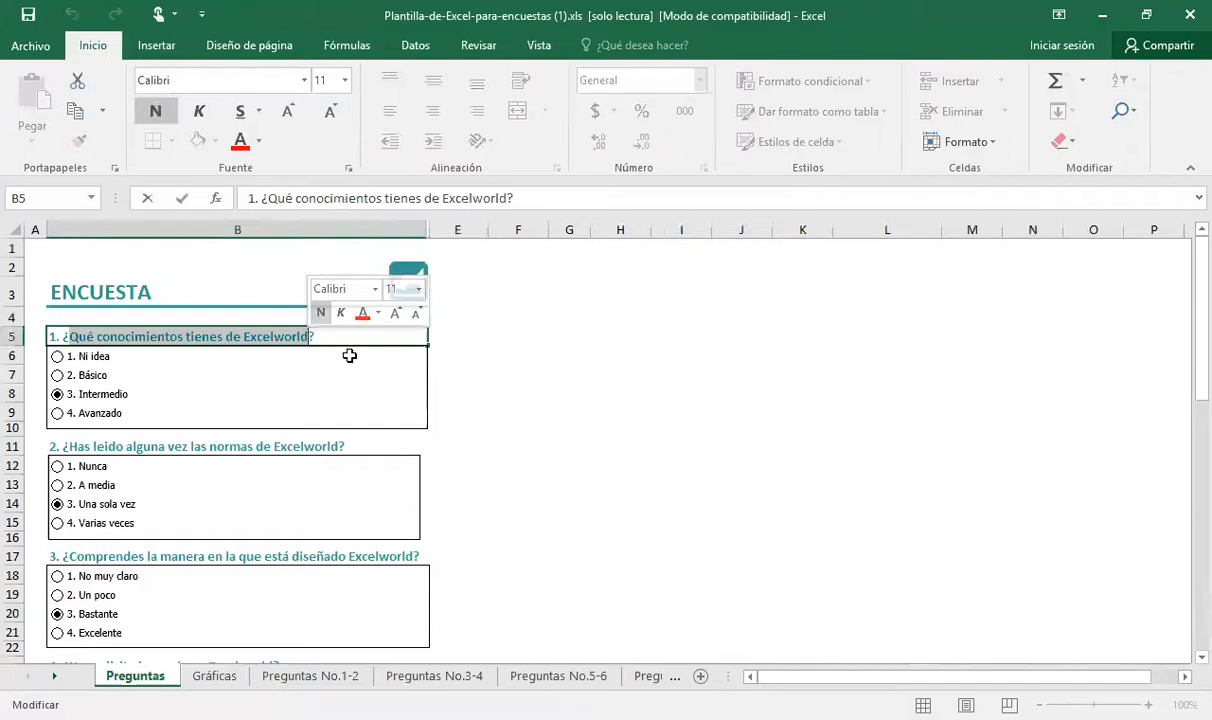
left_click(133, 357)
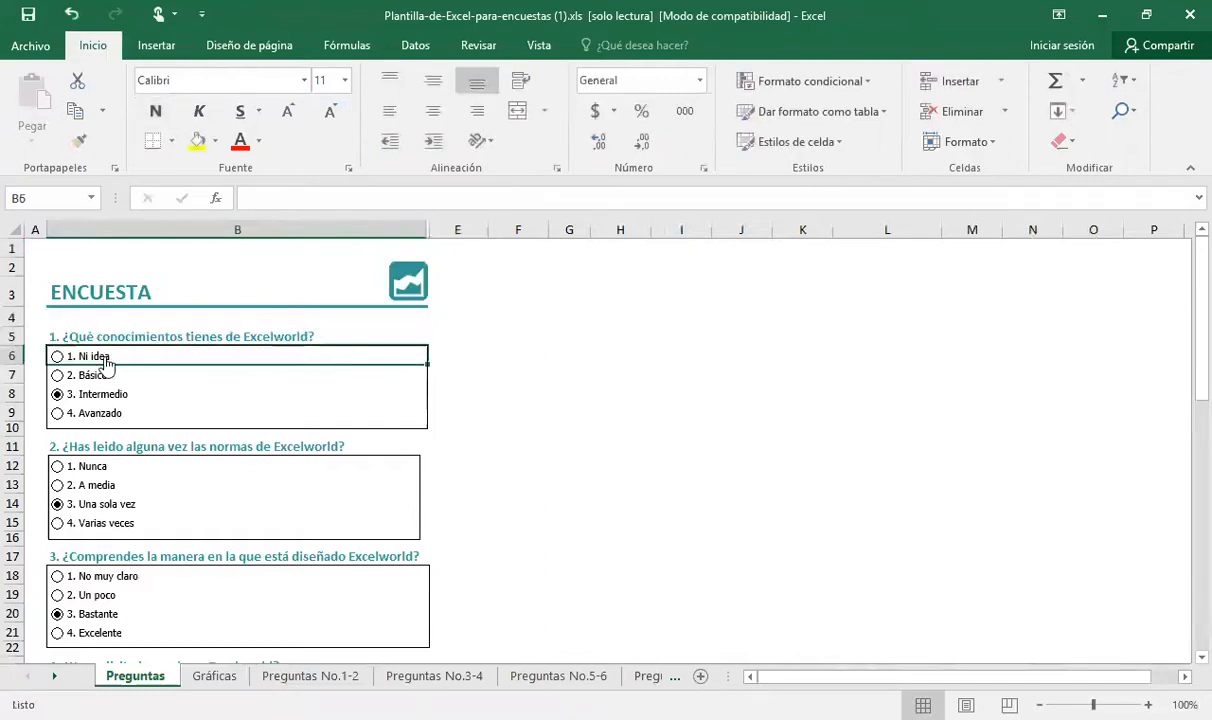
double_click(103, 360)
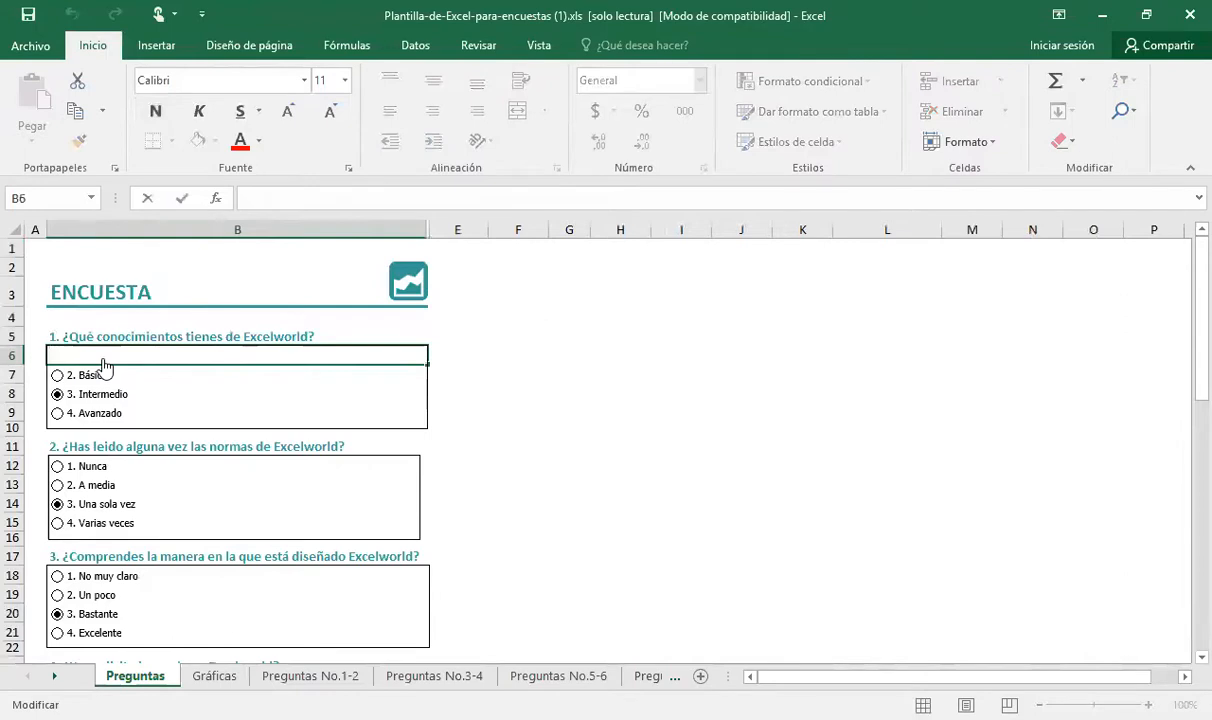
key("Return")
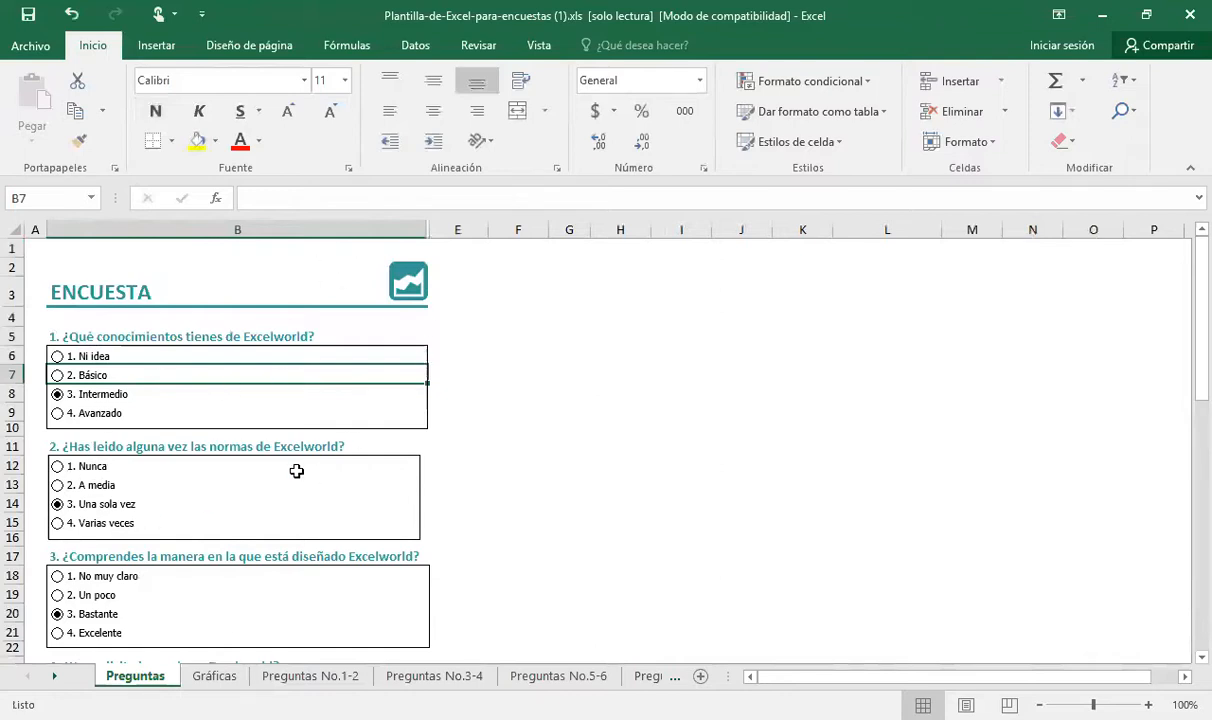
Examine the question table on the Gráficas sheet and the formula behind question 1's first response count in C7
left_click(213, 679)
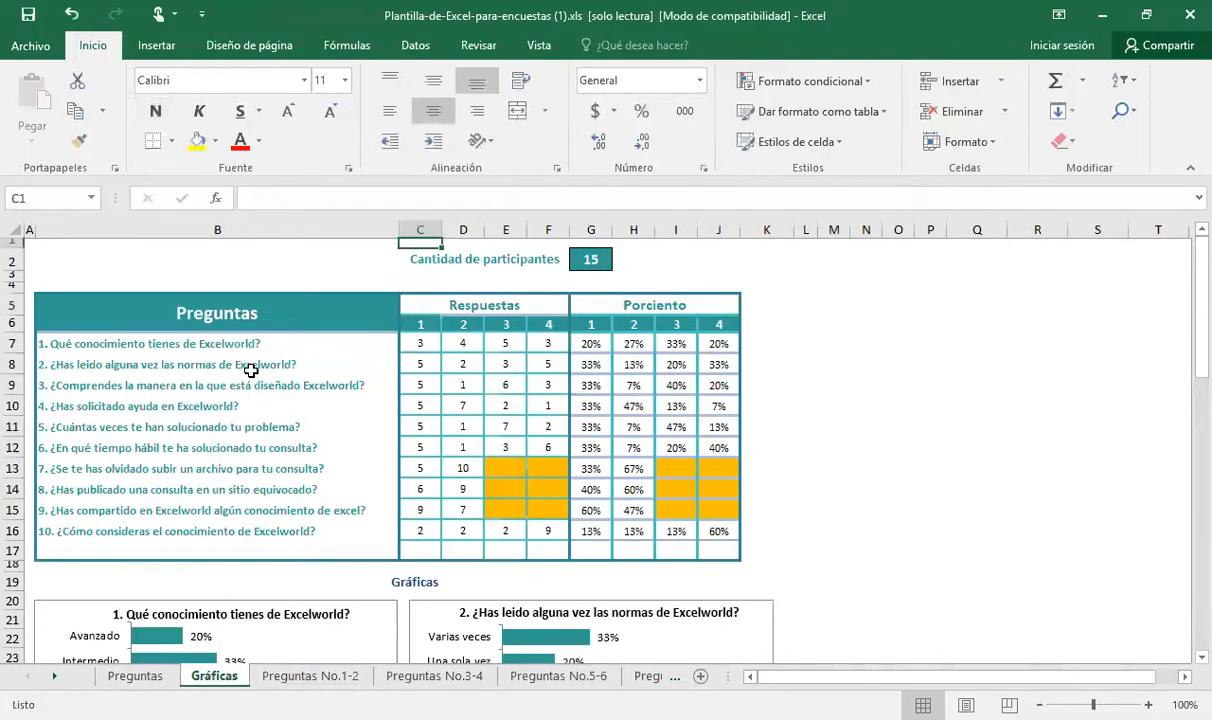
left_click(224, 347)
left_click(205, 367)
left_click(283, 425)
left_click(419, 345)
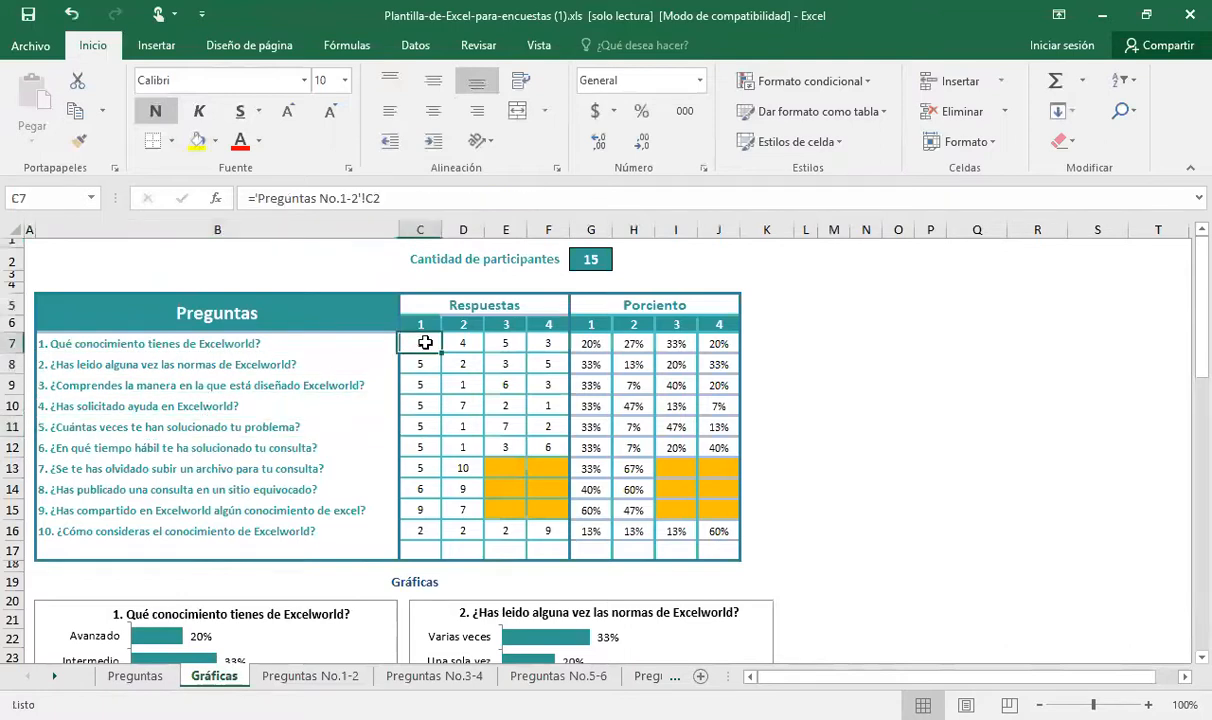
Compare the Preguntas and Gráficas sheets and look over the response tallies on the Preguntas No.1-2, No.3-4 and No.5-6 sheets
left_click(138, 677)
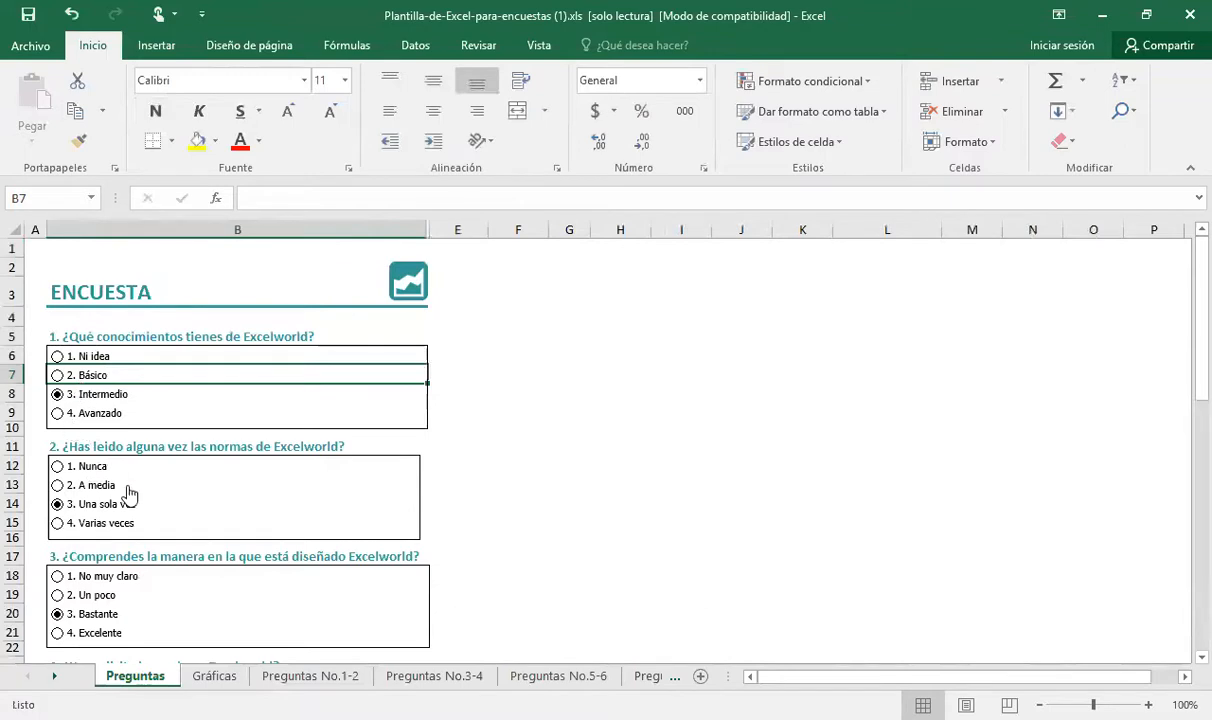
left_click(216, 677)
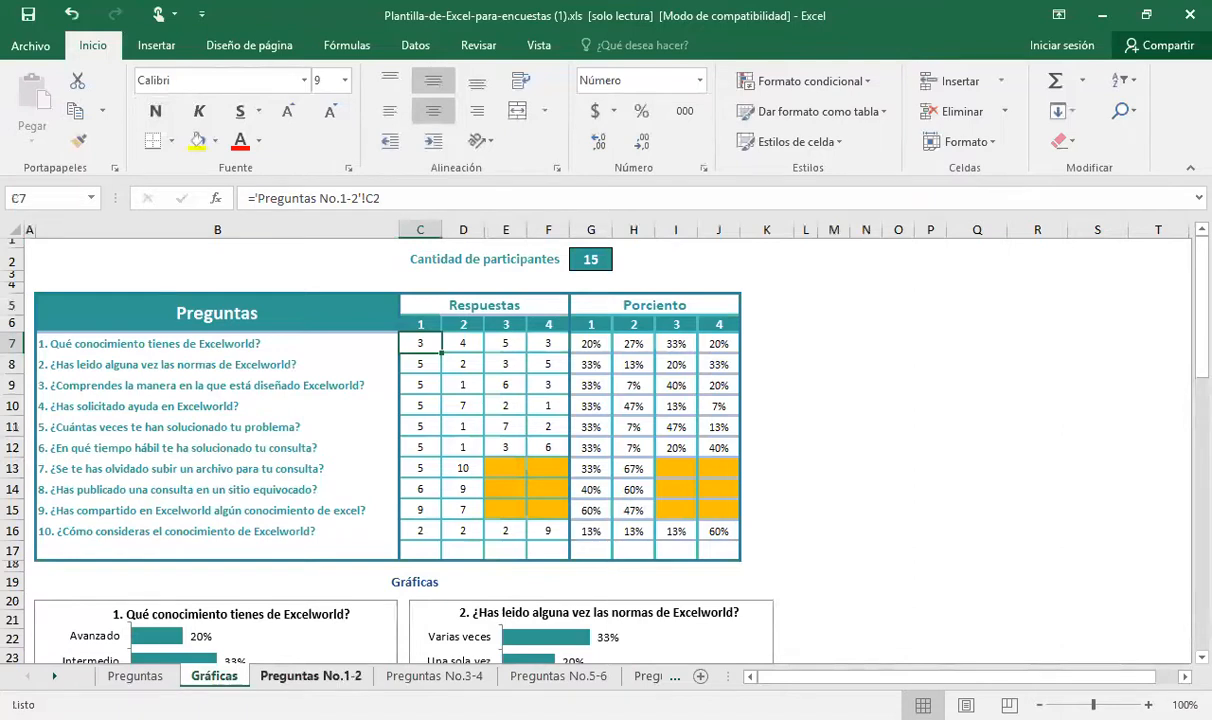
left_click(310, 677)
left_click(434, 677)
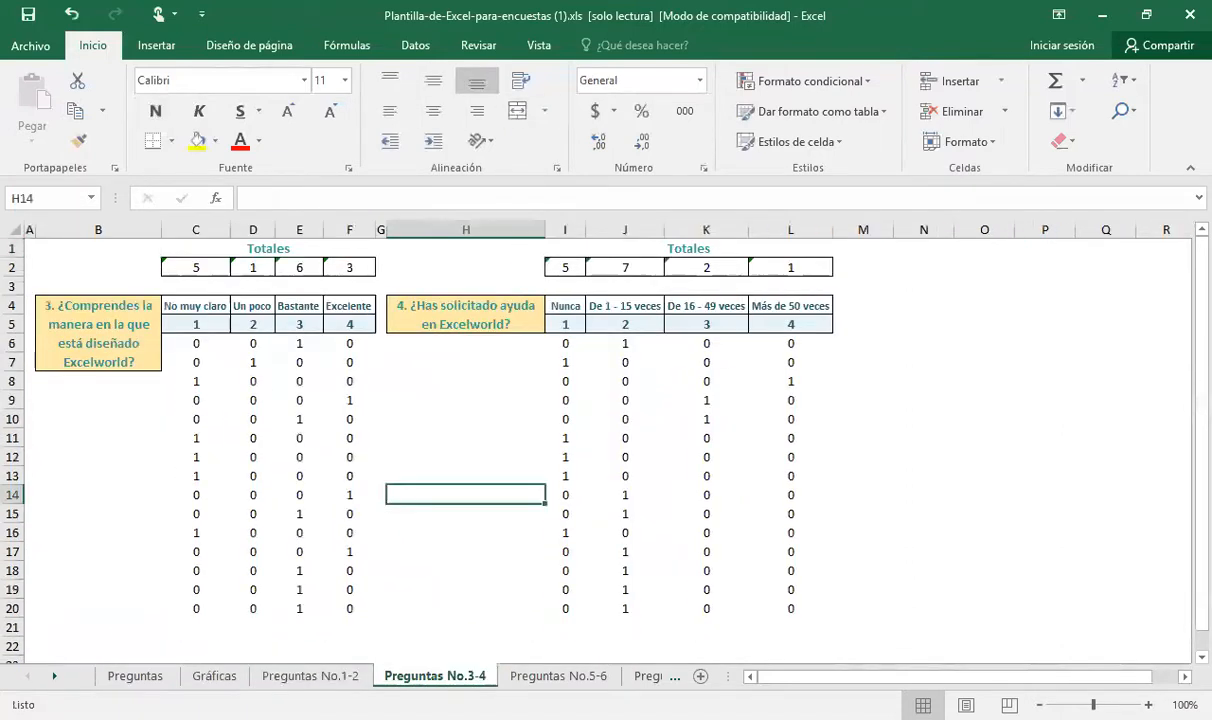
left_click(556, 677)
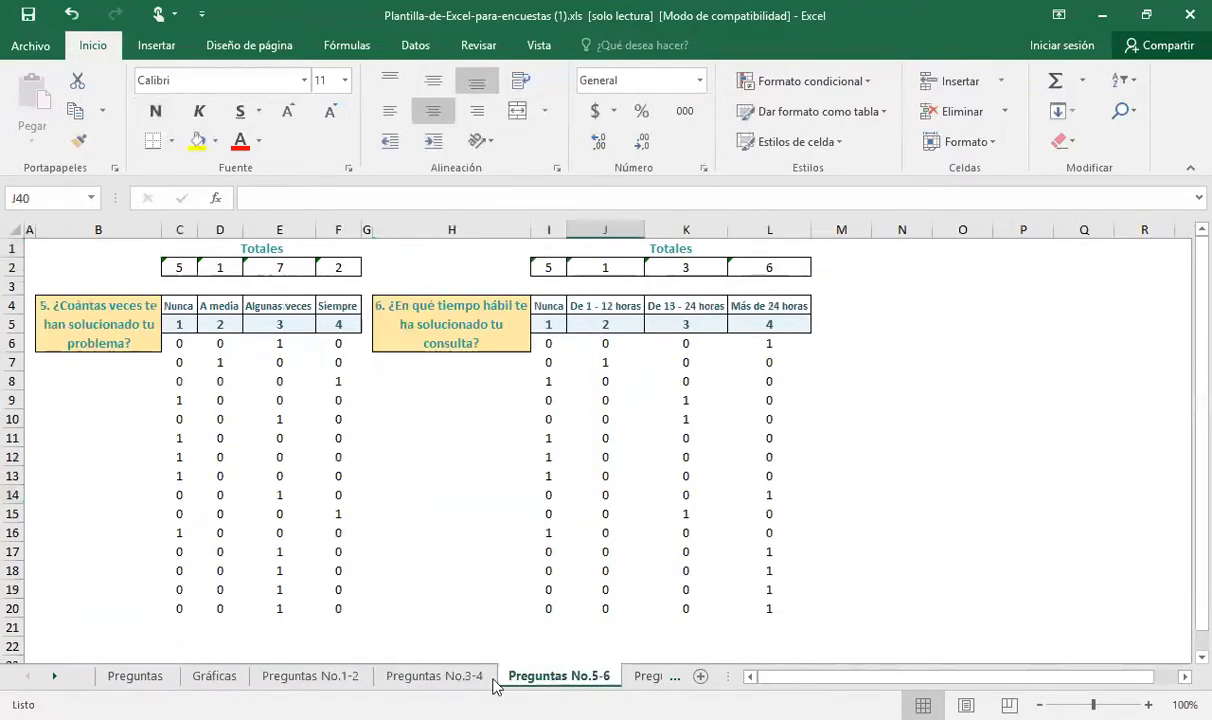
Compare question 1 and its Ni Idea answer heading on the Preguntas No.1-2 sheet with the survey form on the Preguntas sheet
left_click(305, 677)
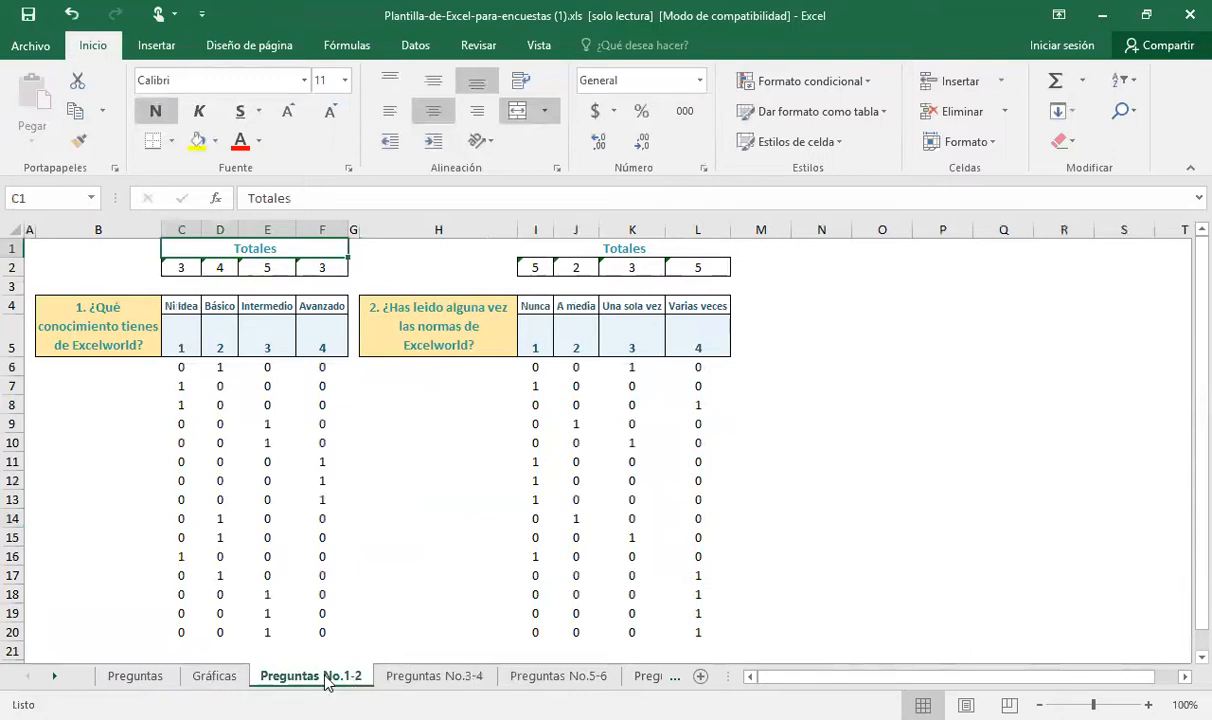
left_click(408, 684)
left_click(325, 681)
left_click(100, 335)
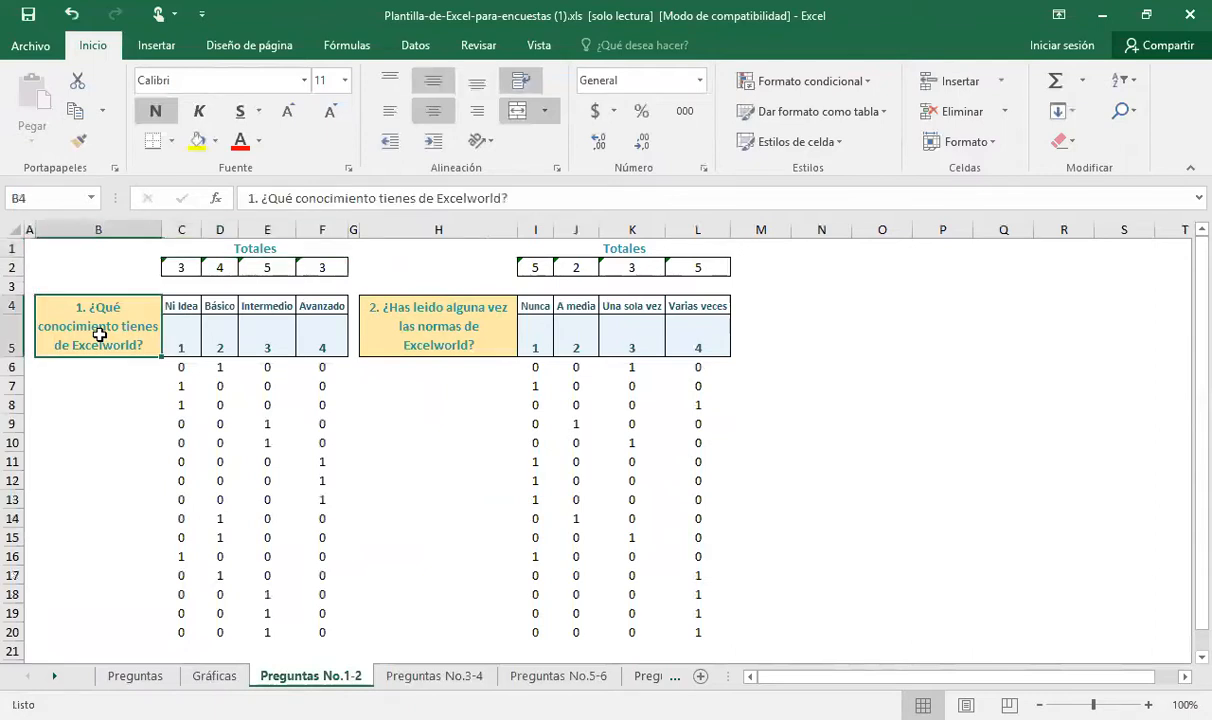
left_click(179, 313)
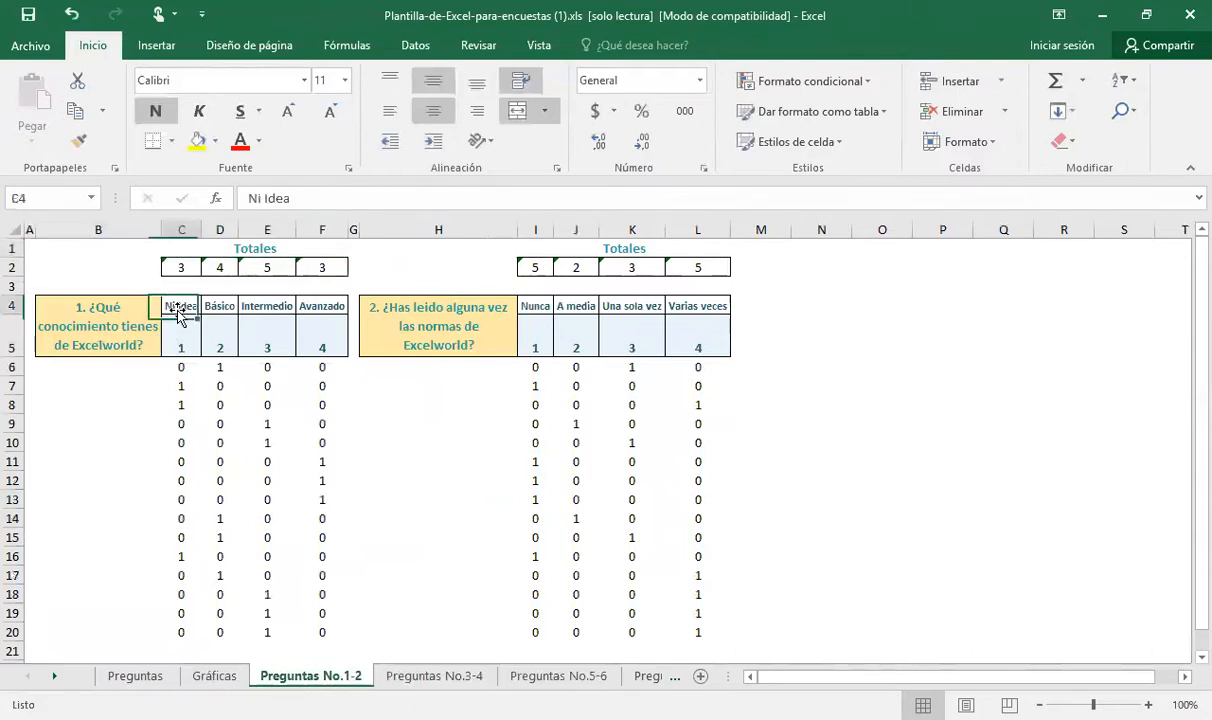
left_click(150, 678)
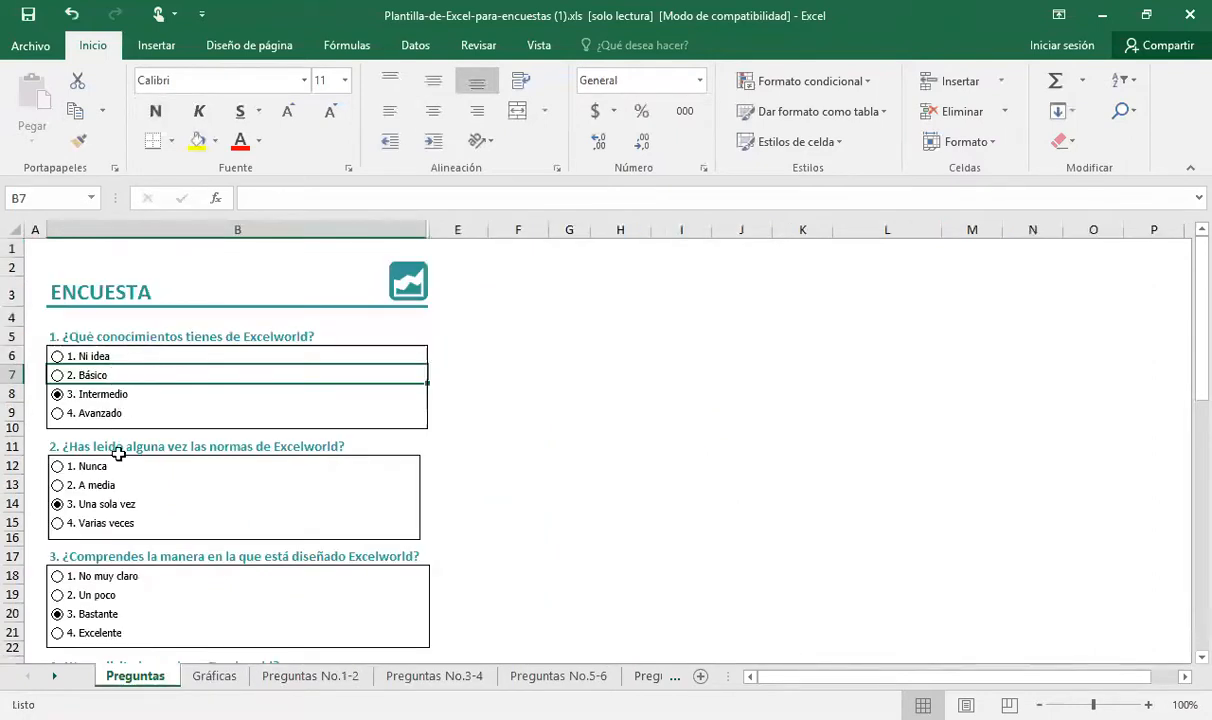
left_click(283, 678)
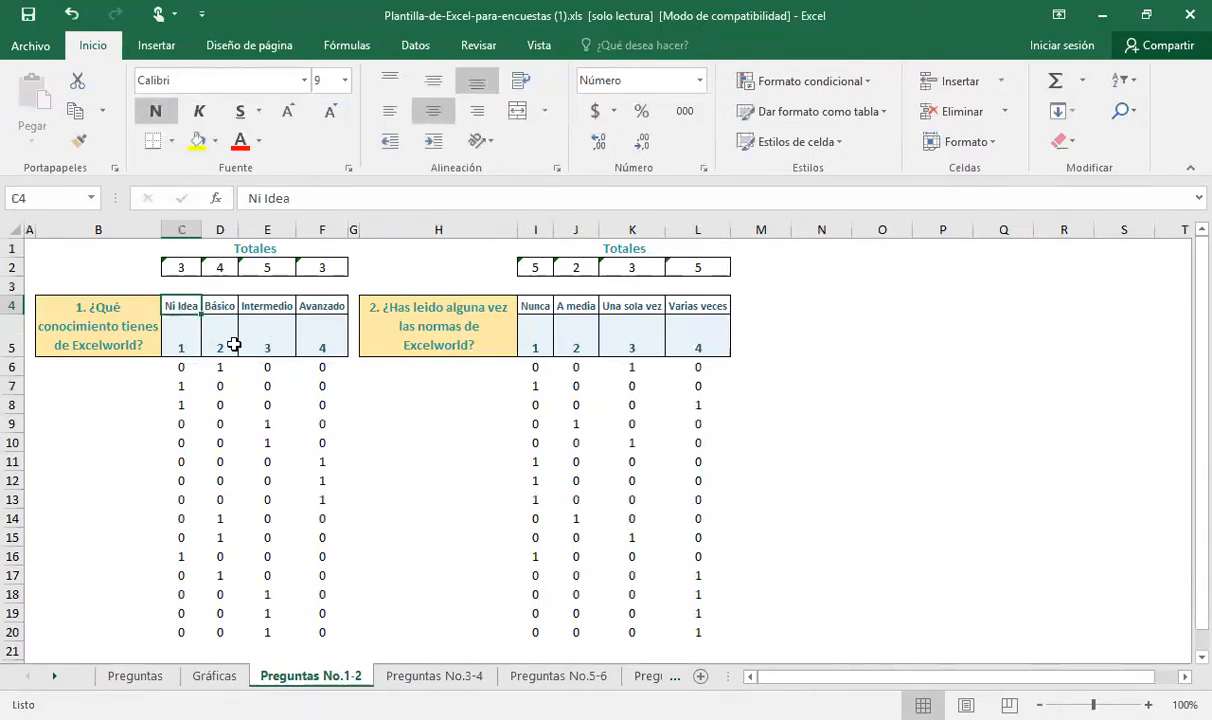
Examine question 1's answer codes in row 5 and the first participant's coded response in C6:F6
left_click(179, 346)
left_click(212, 334)
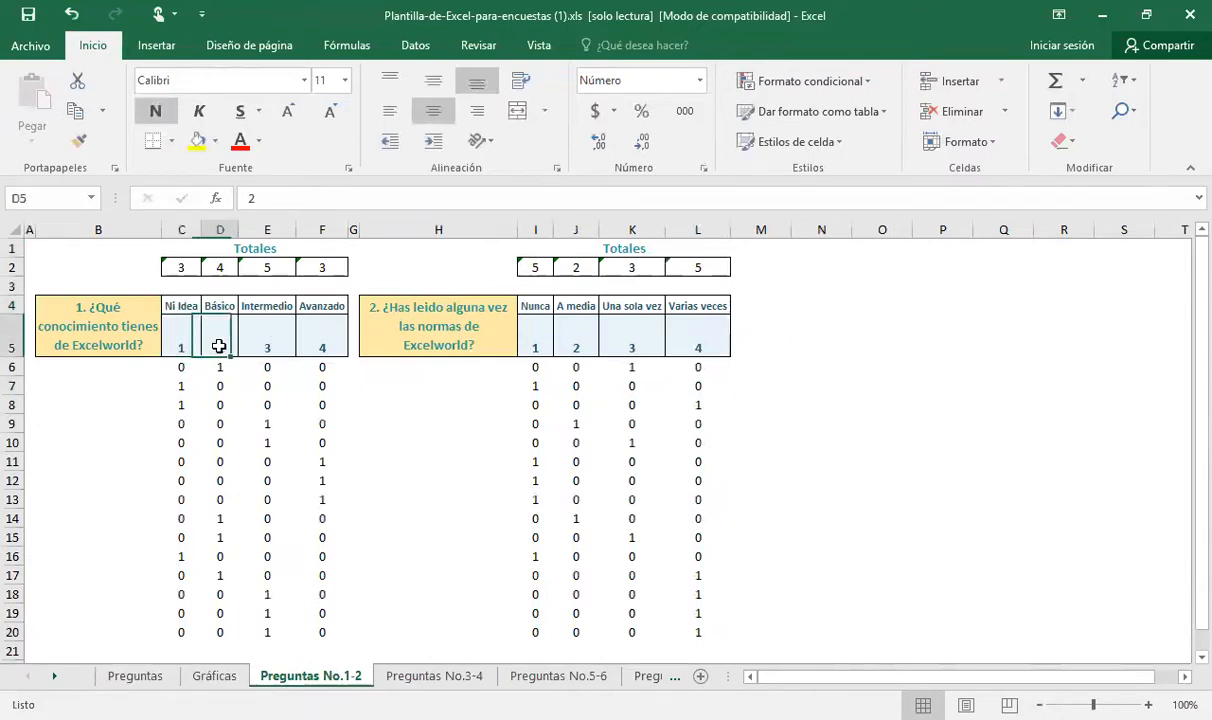
left_click(266, 333)
left_click_drag(177, 366, 320, 366)
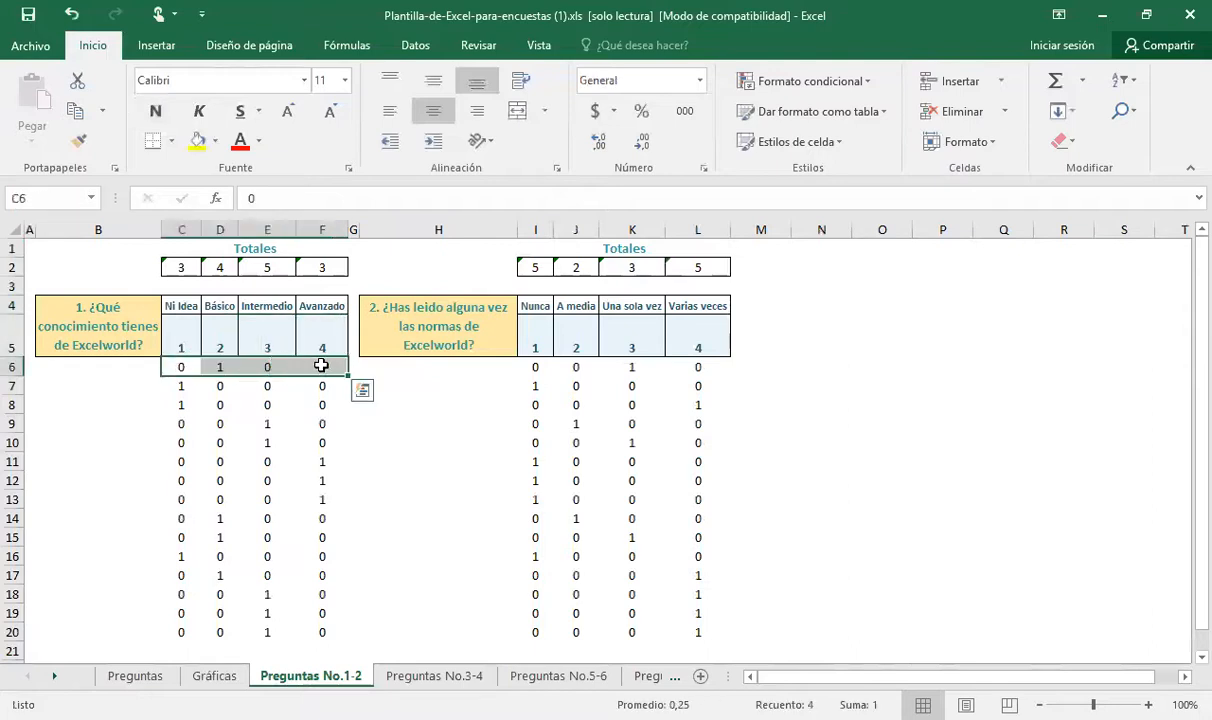
left_click(221, 365)
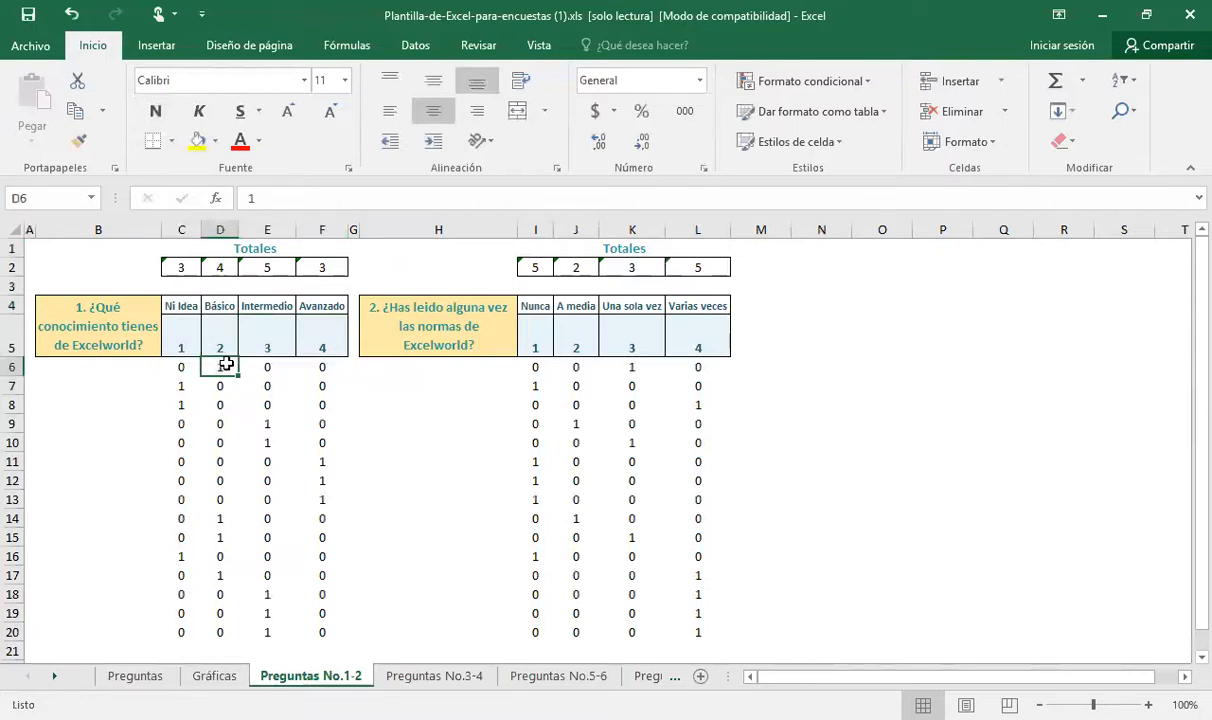
Go through the first participant's response cell by cell in row 6, matching the marked answer to its option heading
left_click(174, 368)
key("Right")
key("Right")
key("Right")
key("Right")
key("Left")
key("Left")
key("Left")
key("Left")
key("Left")
key("Right")
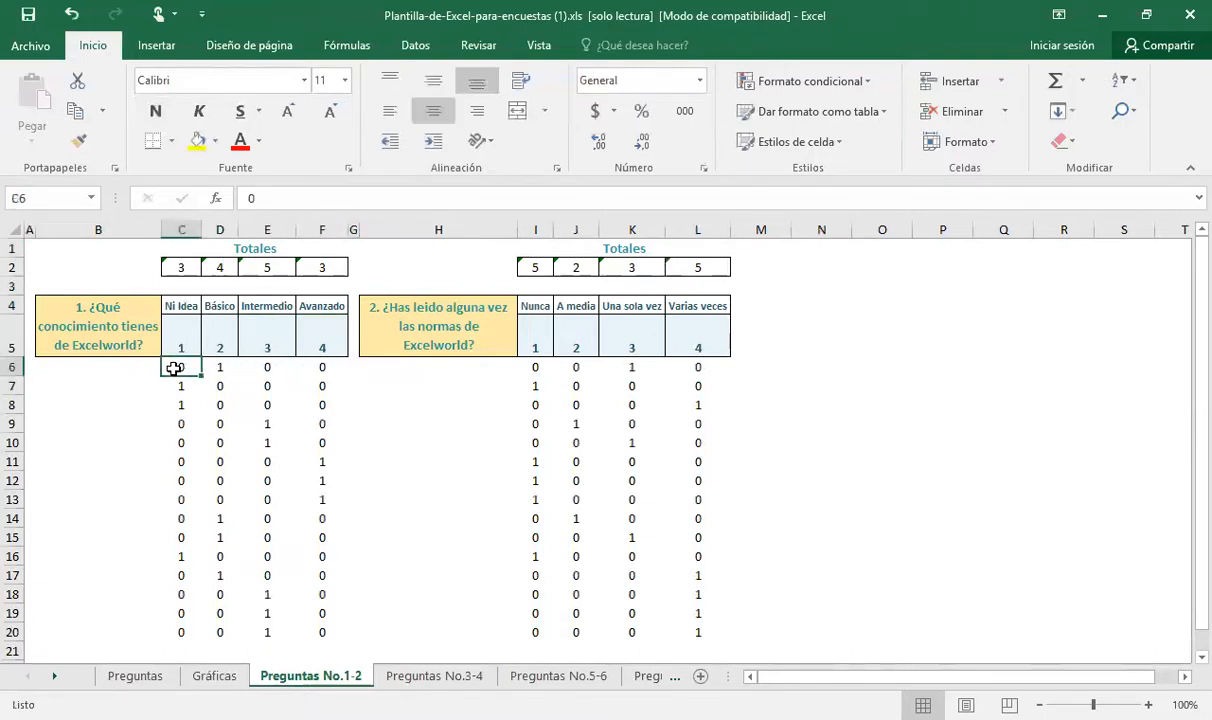
key("Right")
key("Right")
key("Right")
key("Left")
key("Left")
key("Up")
key("Up")
key("Down")
key("Down")
key("Down")
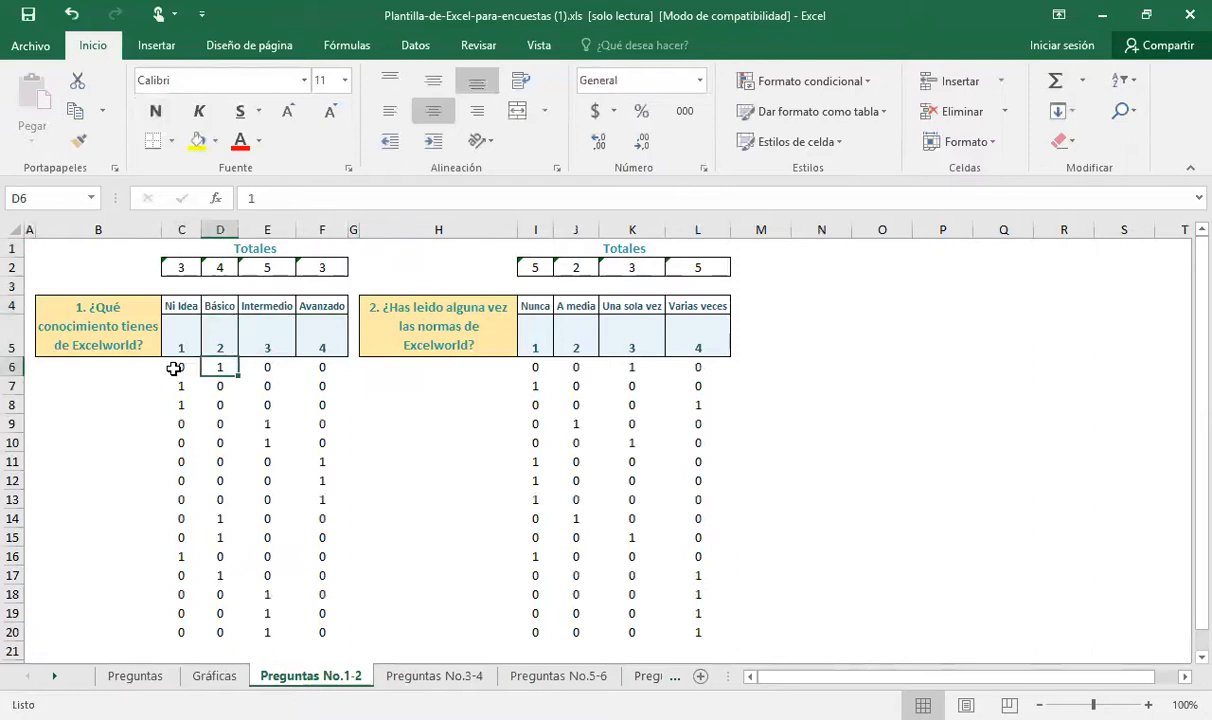
Check the marked answers of the following participants in question 1's response rows, down to E19
key("Left")
key("Down")
key("Down")
key("Right")
key("Right")
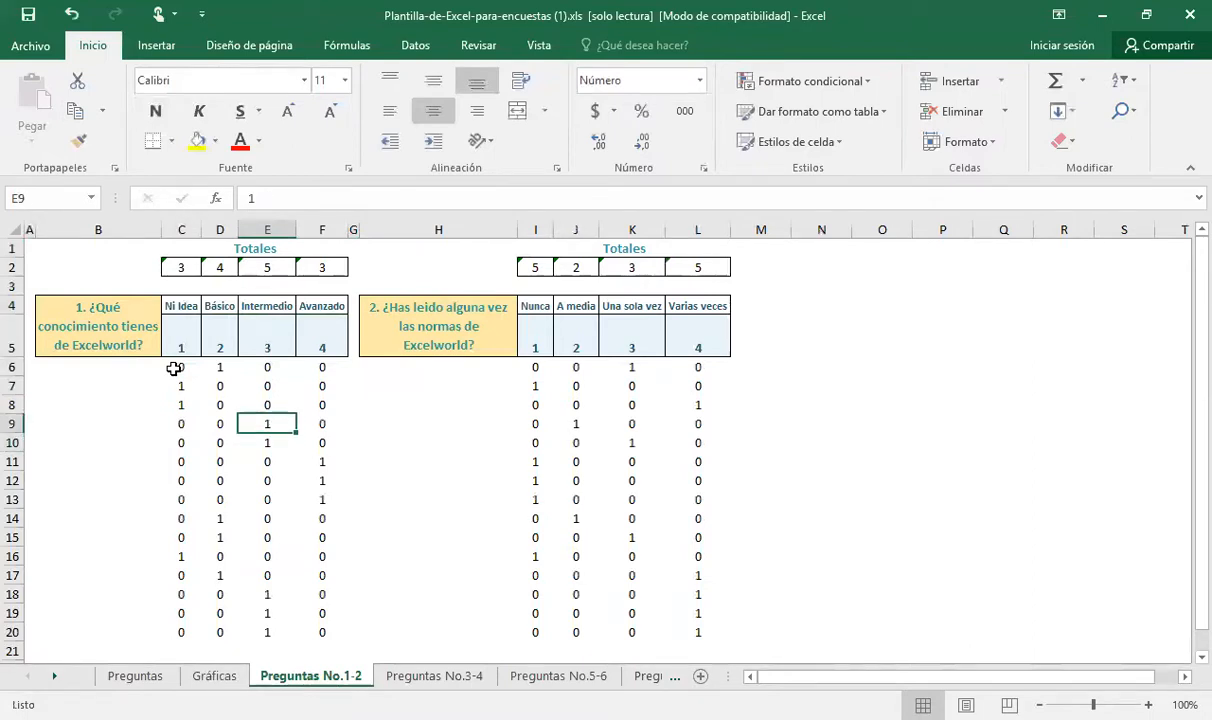
key("Down")
key("Down")
key("Down")
key("Down")
key("Down")
key("Down")
key("Down")
key("Down")
key("Down")
key("Down")
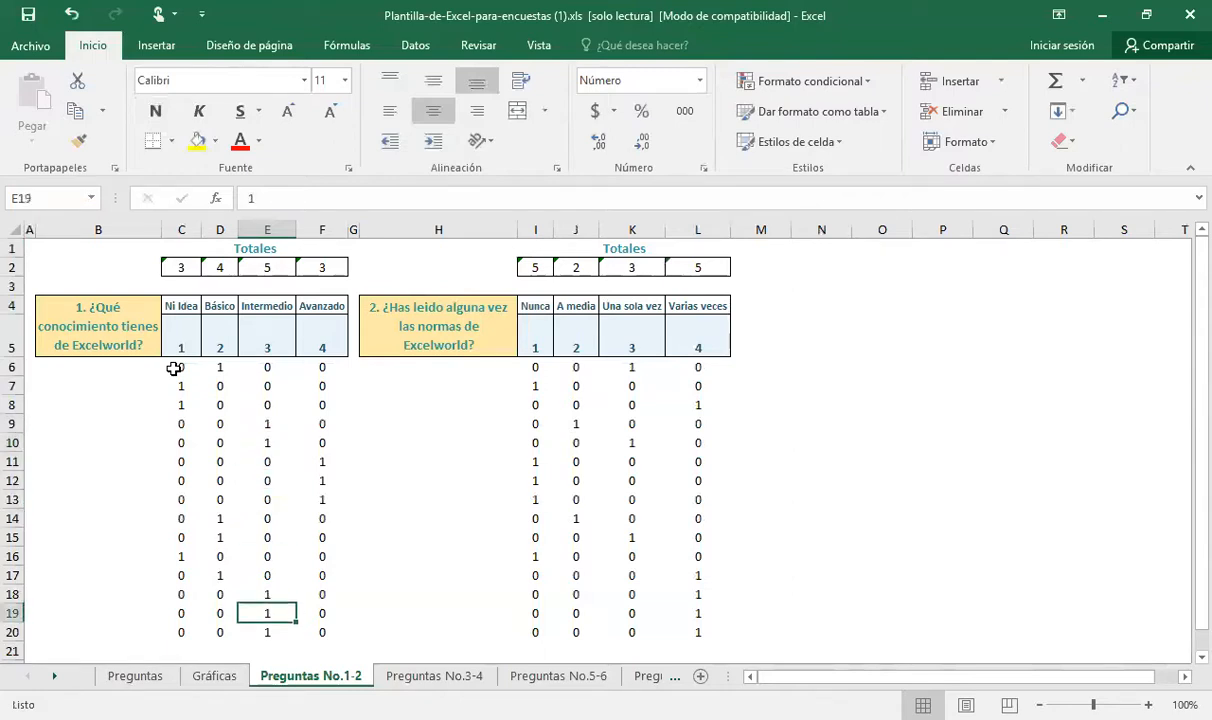
Select all of question 1's Ni Idea responses in C6:C20
key("Left")
key("Left")
key("Up")
key("ctrl+Up")
key("Down")
key("Down")
key("shift+Down")
key("shift+Down")
key("shift+Down")
key("shift+Down")
key("shift+Down")
key("shift+Down")
key("shift+Down")
key("shift+Down")
key("shift+Down")
key("shift+Down")
key("shift+Down")
key("shift+Down")
key("shift+Down")
key("shift+Down")
key("shift+Down")
key("shift+Up")
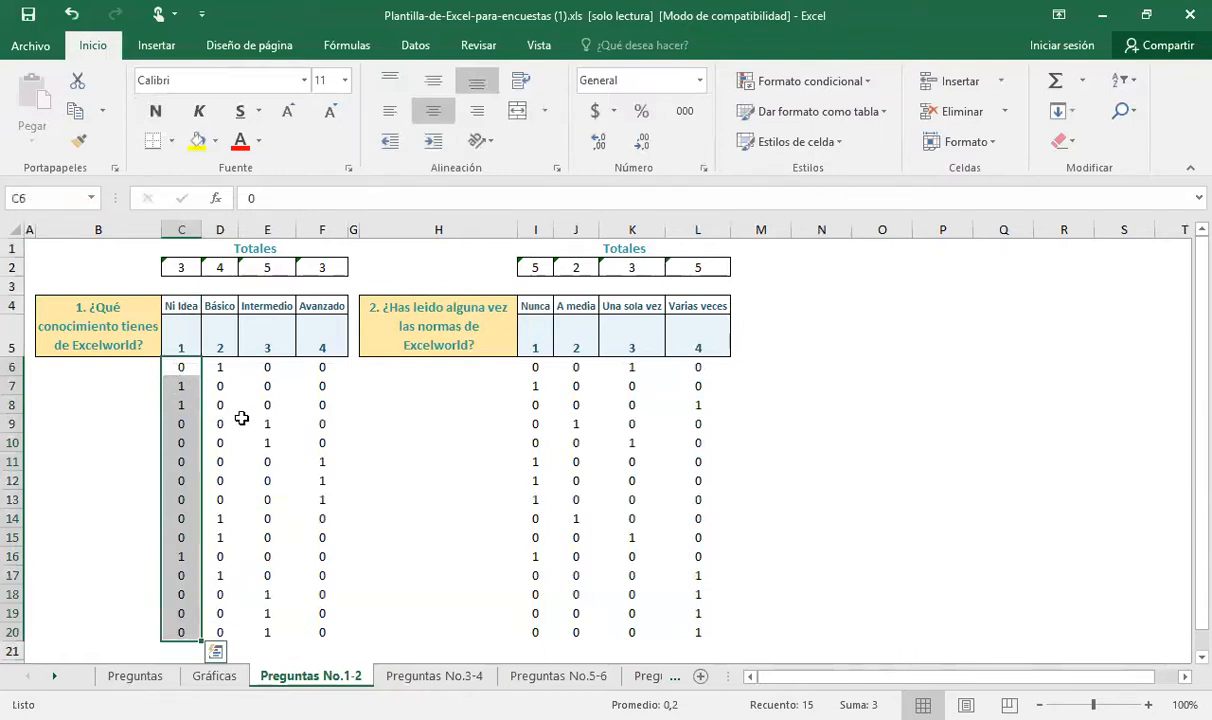
Inspect the SUMA formula and its referenced range behind the Ni Idea total in C2
left_click(188, 268)
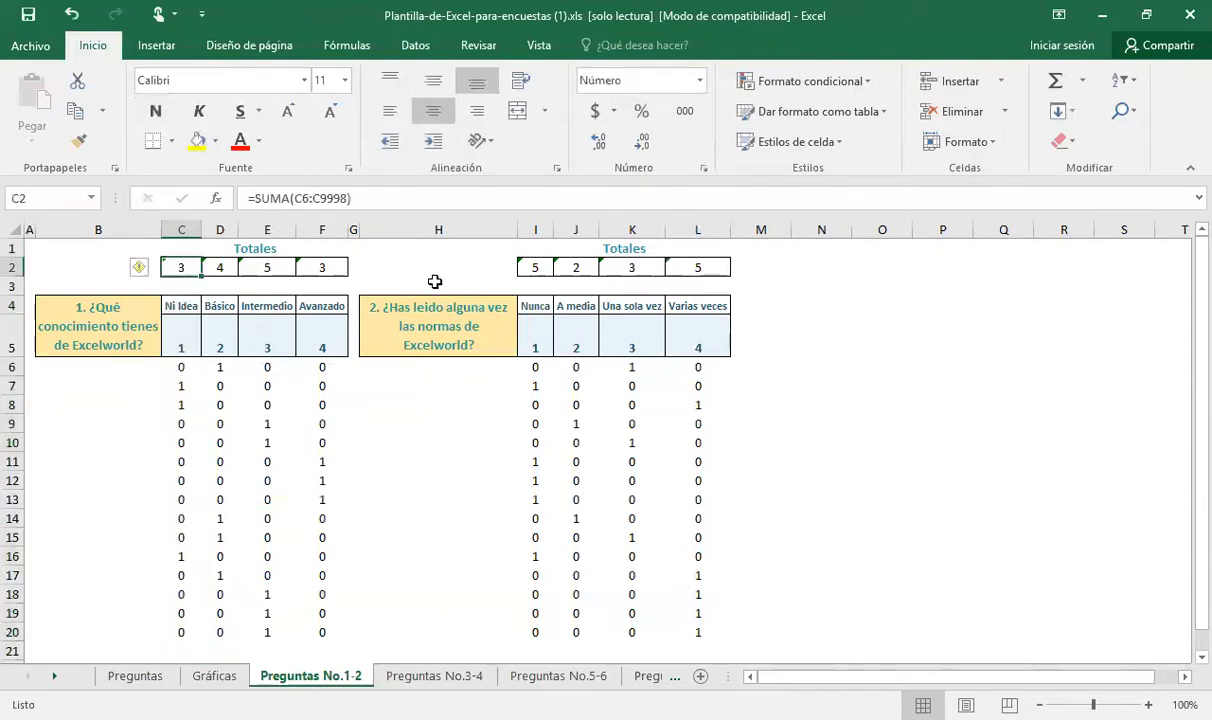
key("F2")
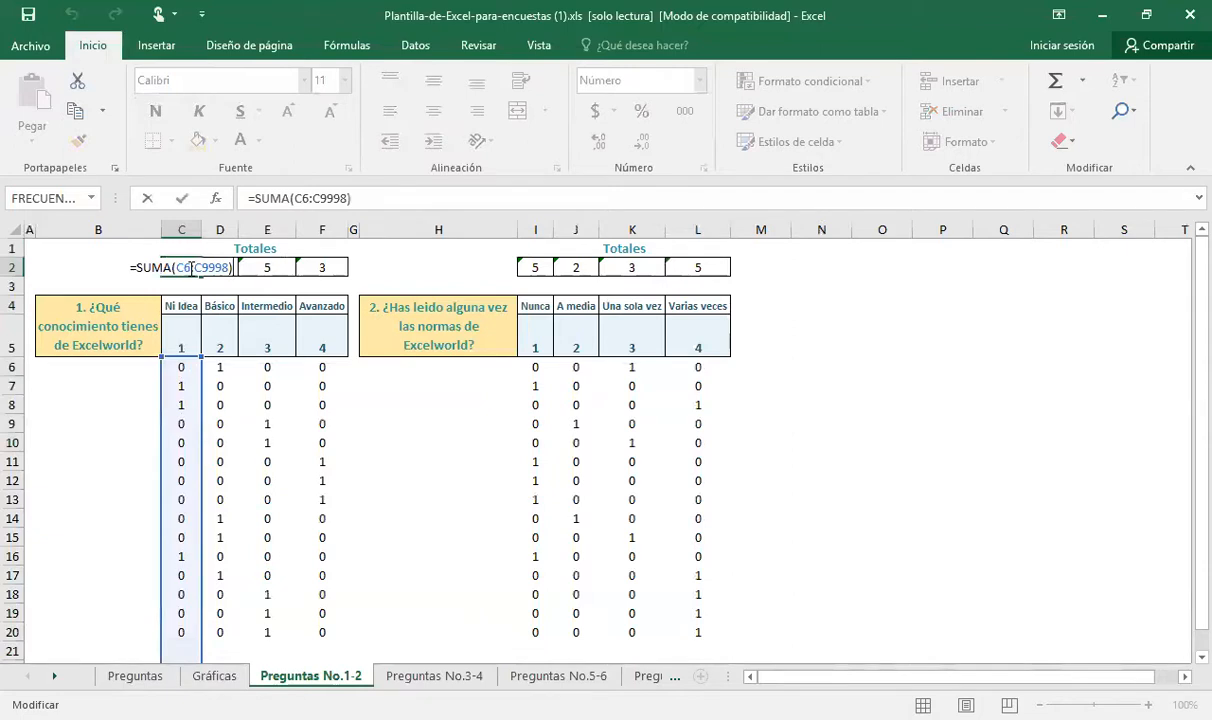
key("Return")
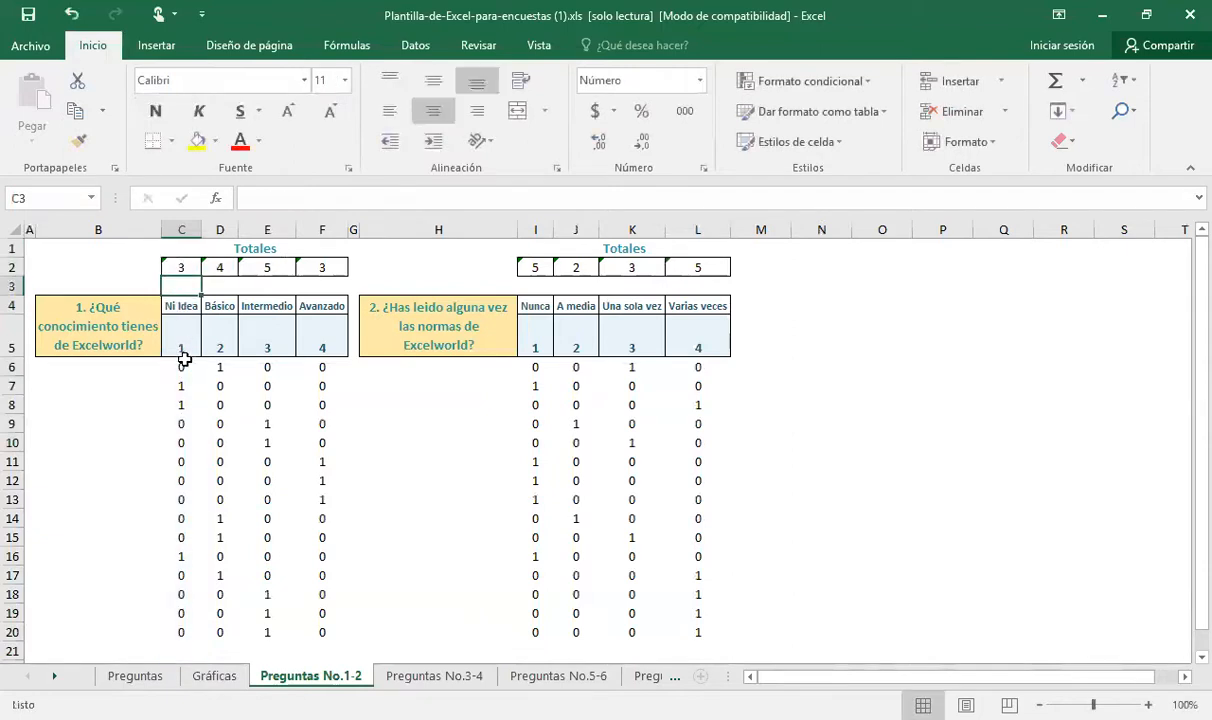
Trace the individual responses marked 1 in question 1's Ni Idea and Básico columns
left_click(185, 393)
key("Down")
key("Down")
key("Down")
key("Down")
key("Down")
key("Down")
key("Down")
key("Down")
key("Down")
key("Down")
key("Down")
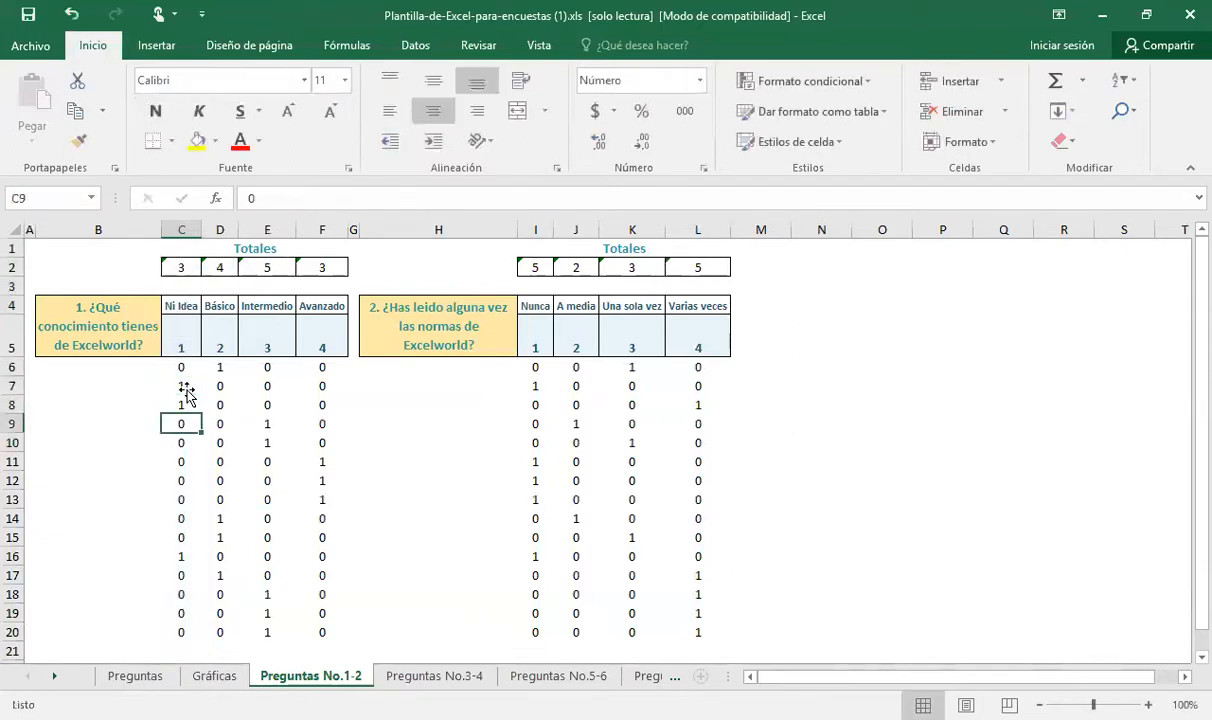
key("Up")
key("Up")
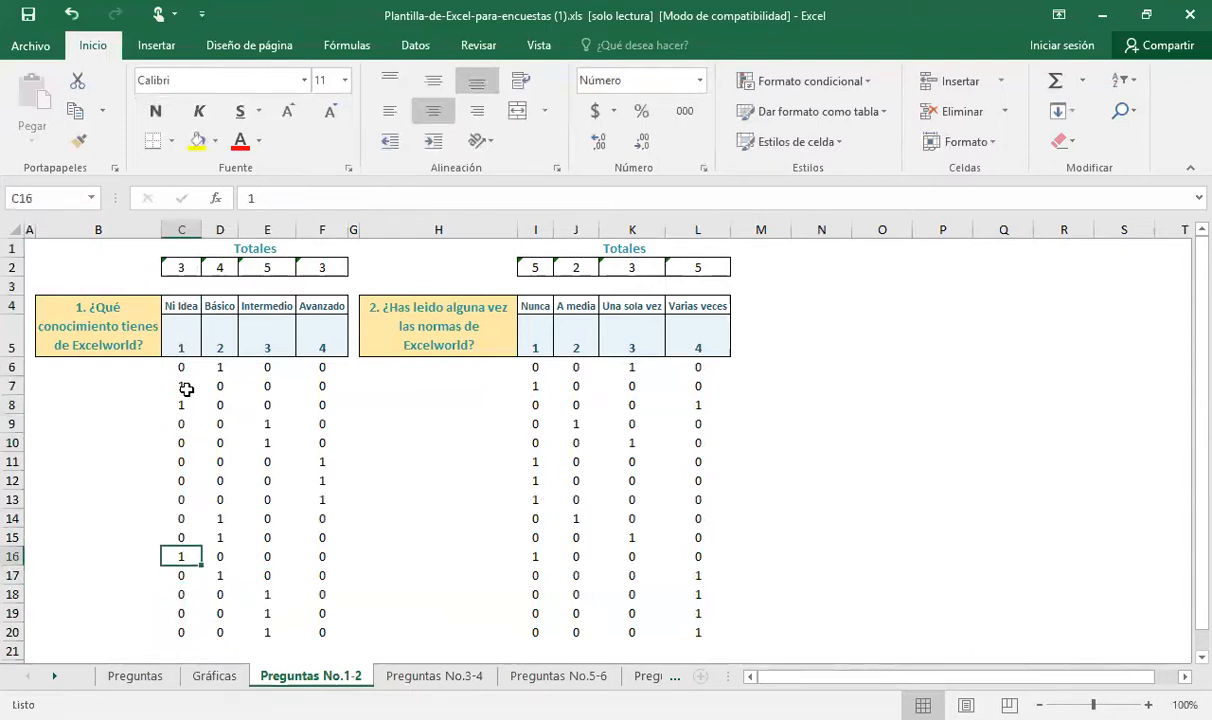
key("Right")
key("Up")
key("Up")
key("Up")
key("Up")
key("Up")
key("Up")
key("Up")
key("Up")
key("Up")
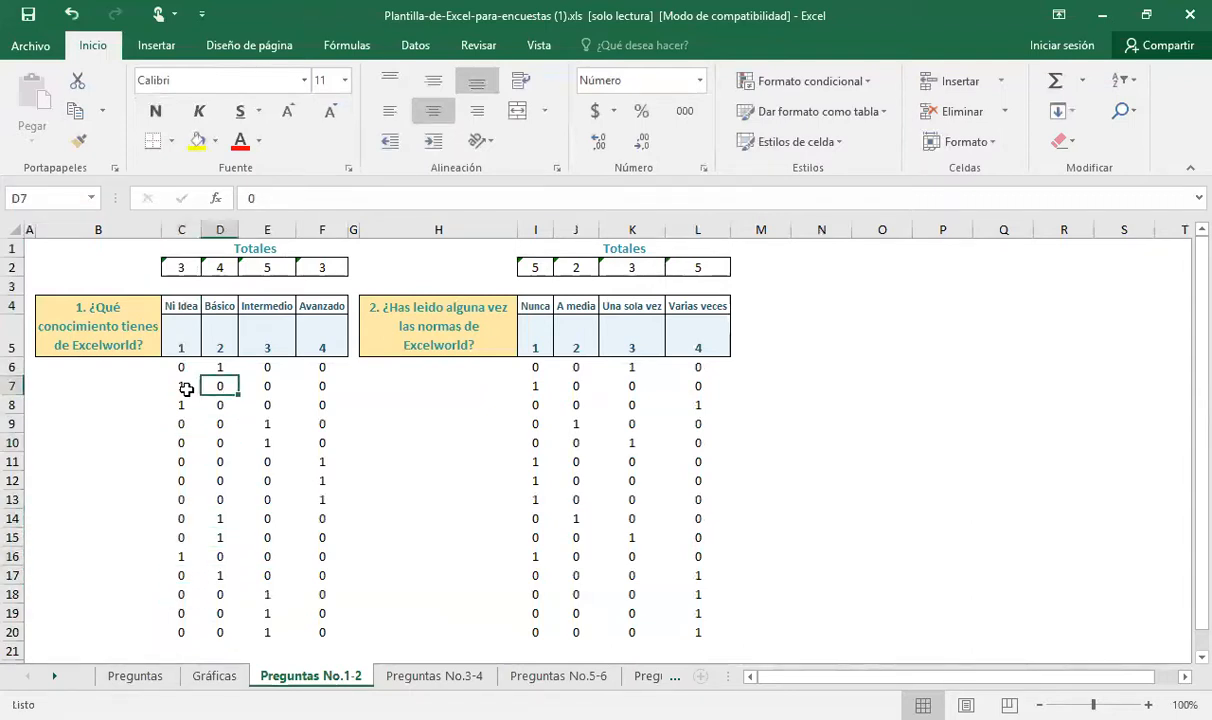
Inspect the total formulas for Básico, Intermedio and Avanzado in D2:F2, plus question 2's heading and totals
left_click(221, 268)
left_click(272, 269)
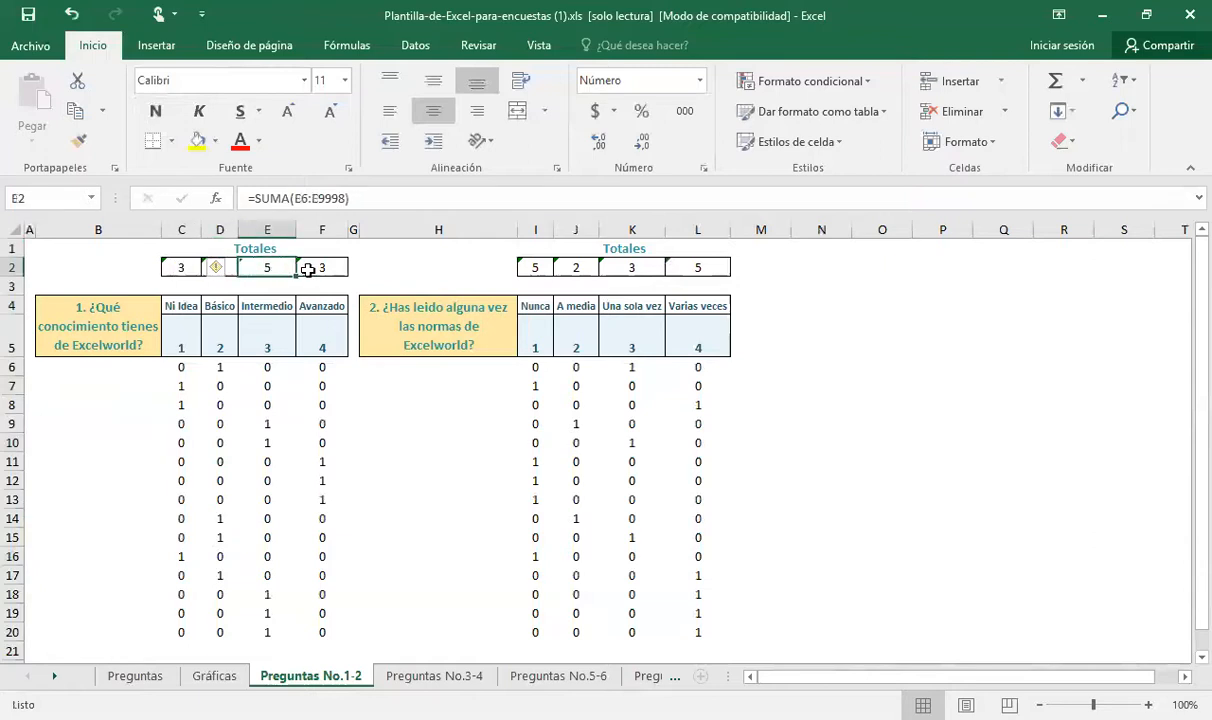
left_click(307, 269)
left_click(422, 305)
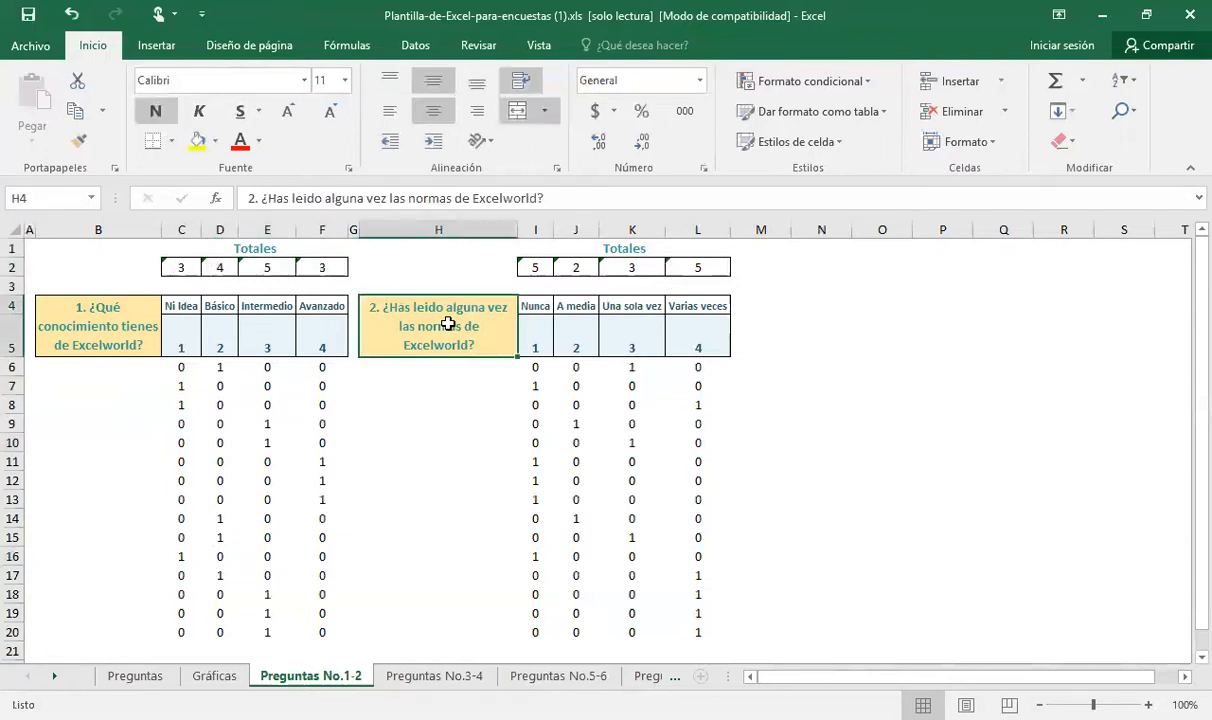
left_click(556, 276)
Look over the response tallies on the Preguntas No.3-4, No.5-6 and No.9-10 sheets
left_click(463, 680)
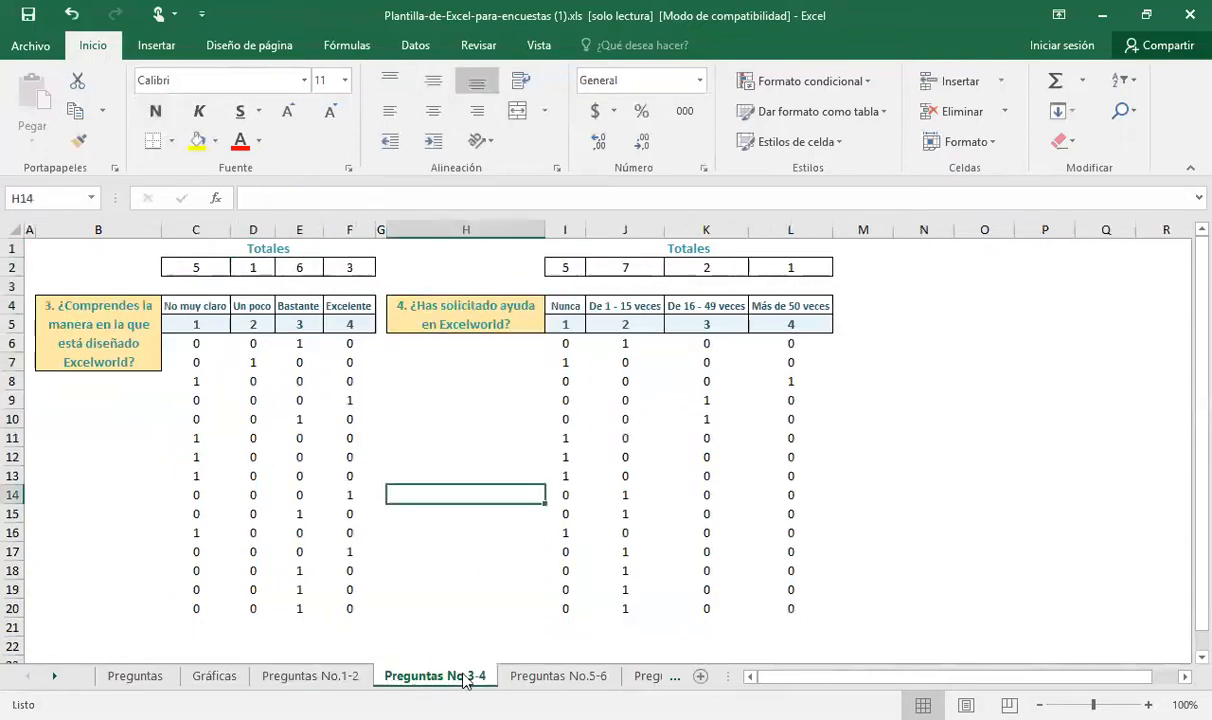
left_click(556, 677)
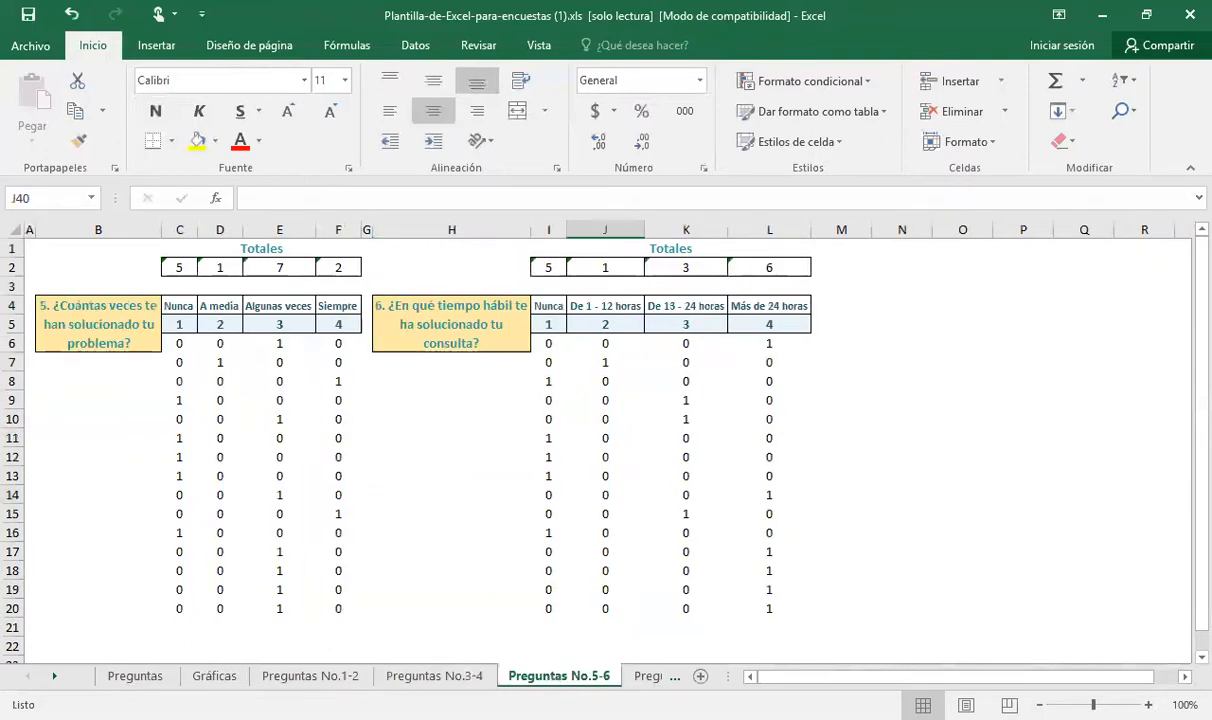
left_click(55, 676)
left_click(55, 676)
left_click(55, 676)
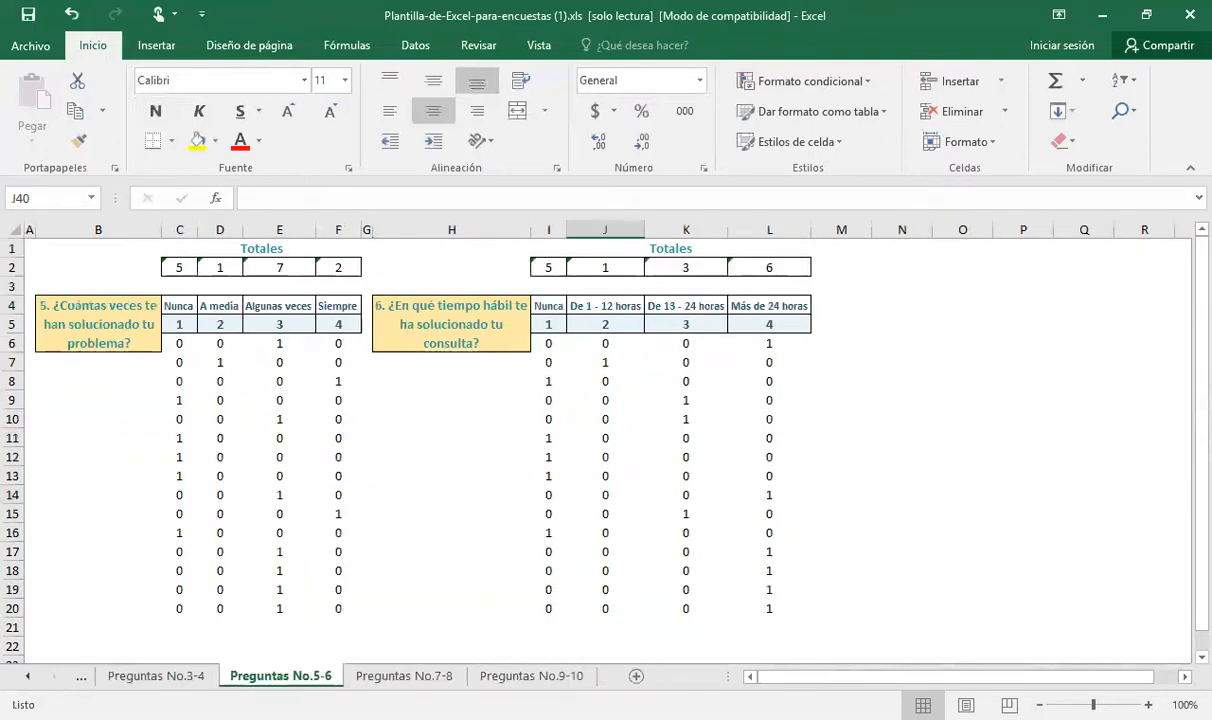
left_click(487, 676)
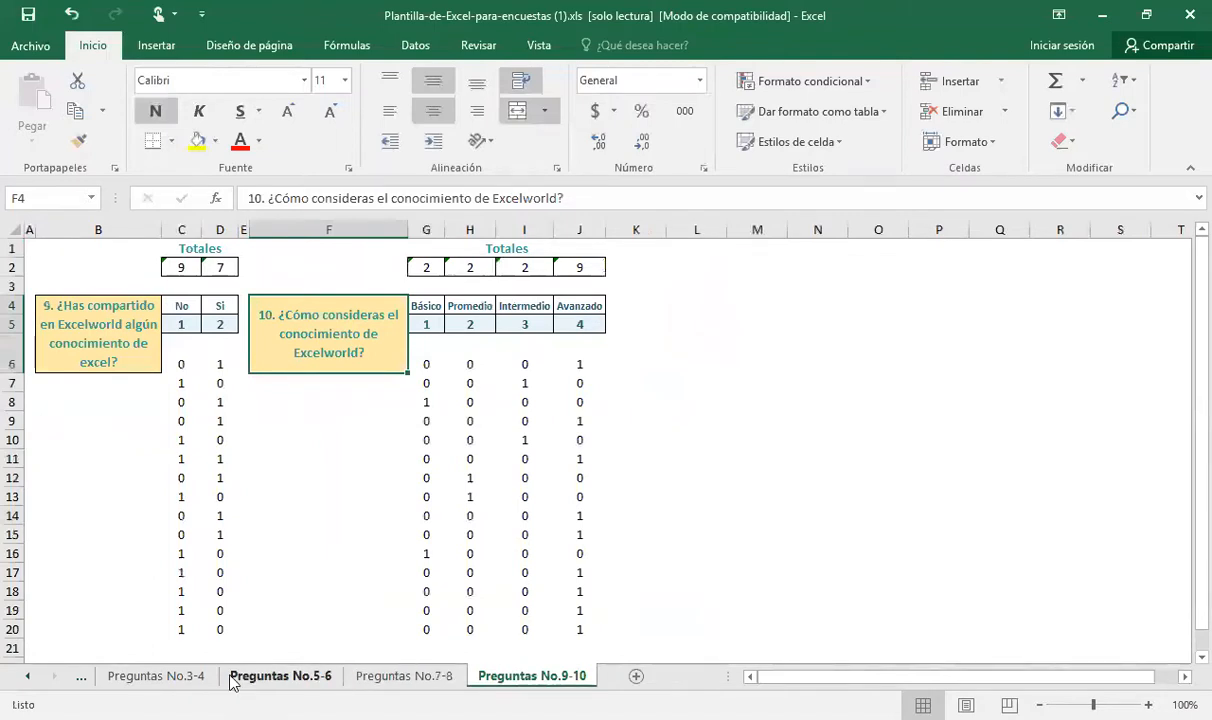
Return to the Preguntas No.1-2 sheet and review question 1's four totals in C2:F2 one by one
left_click(28, 677)
left_click(28, 677)
left_click(28, 677)
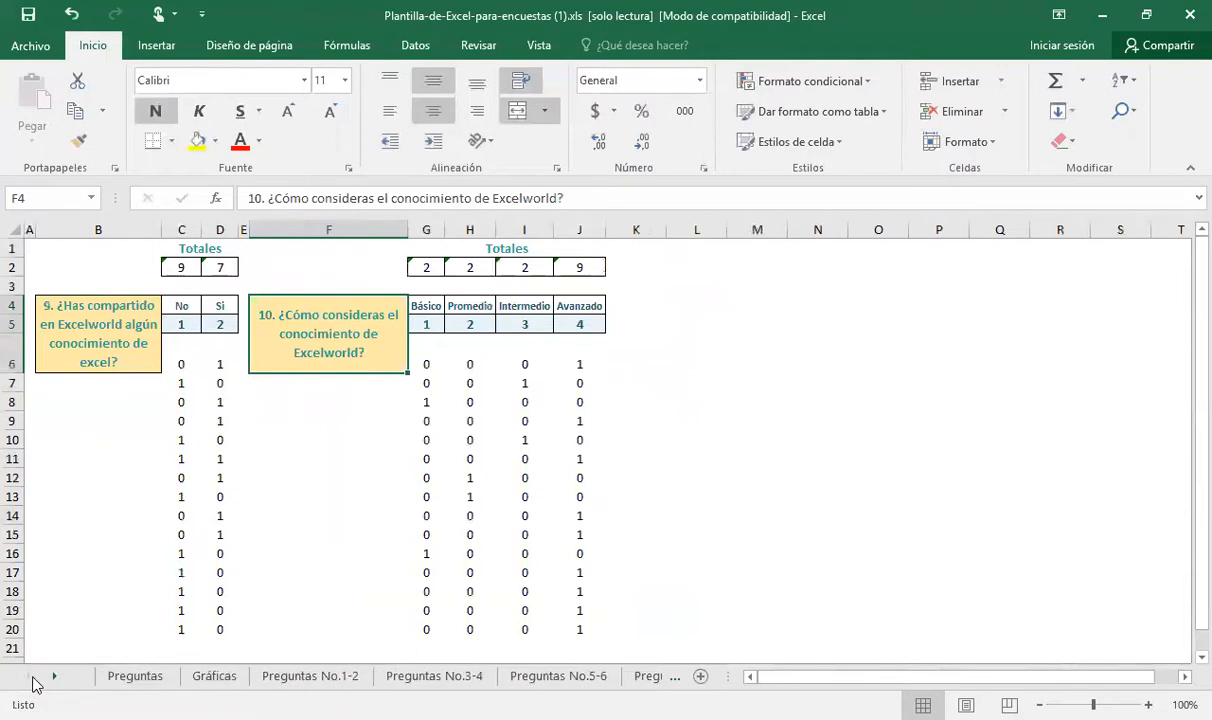
left_click(288, 677)
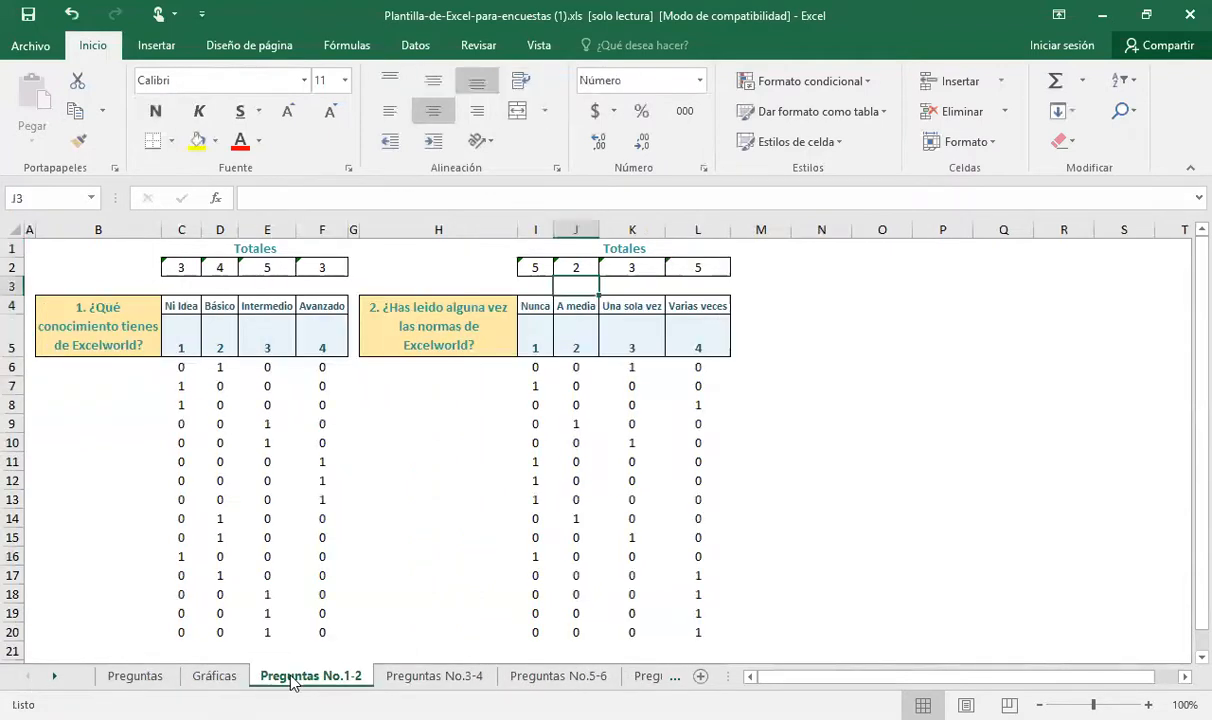
left_click(184, 267)
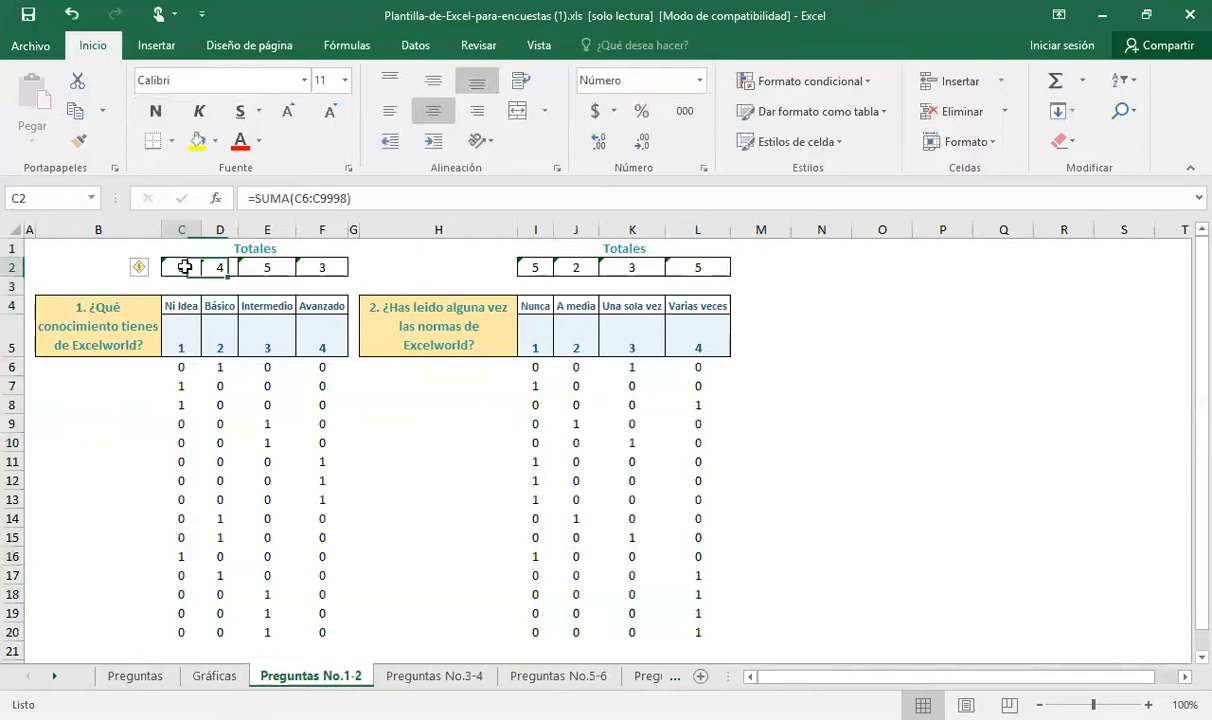
key("shift+Right")
key("shift+Right")
key("shift+Right")
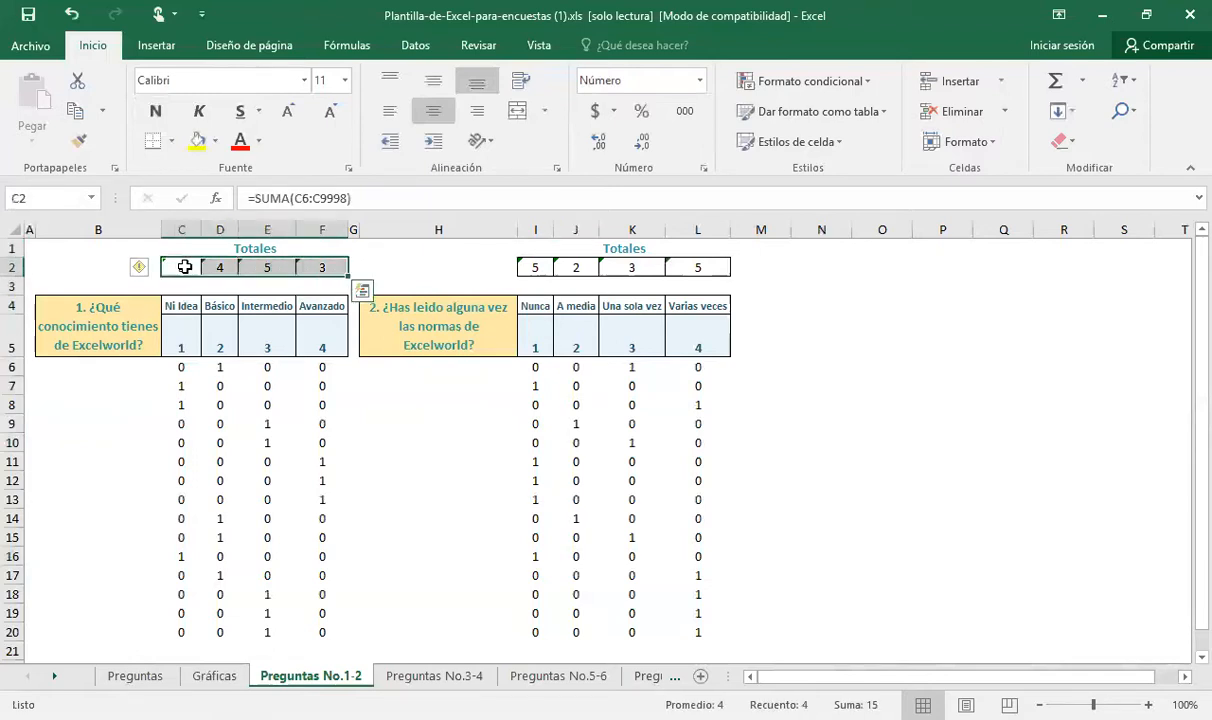
key("Left")
key("Right")
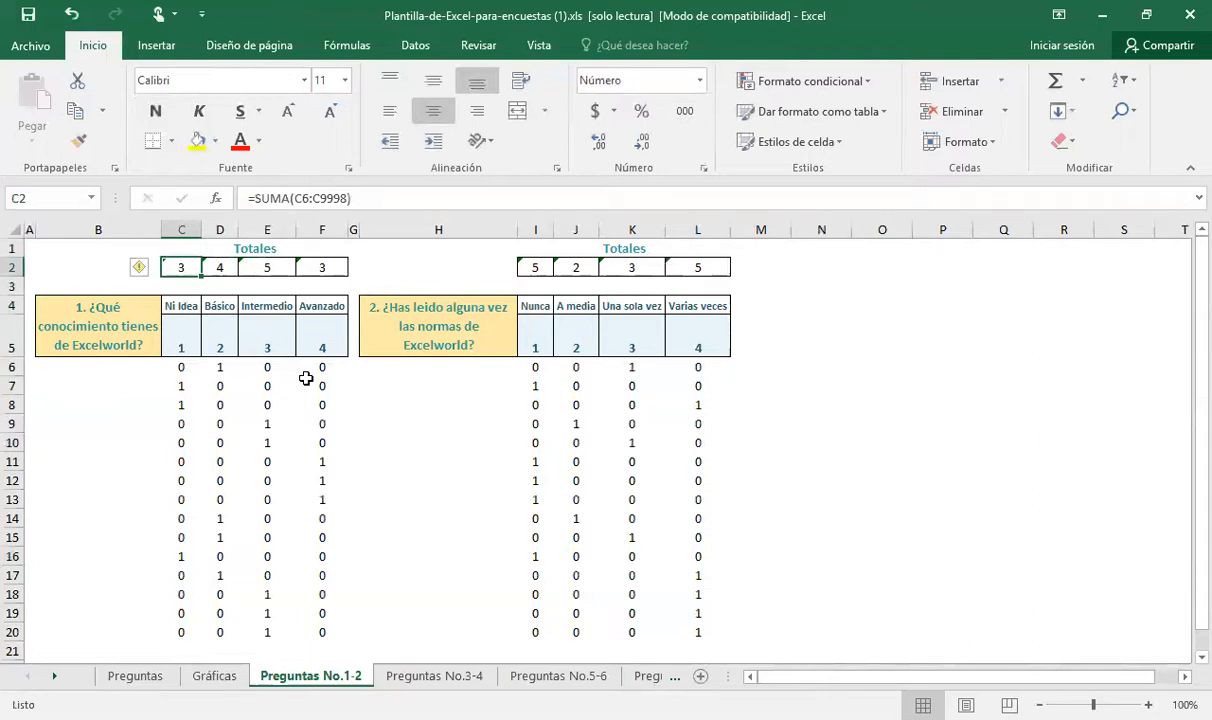
key("Right")
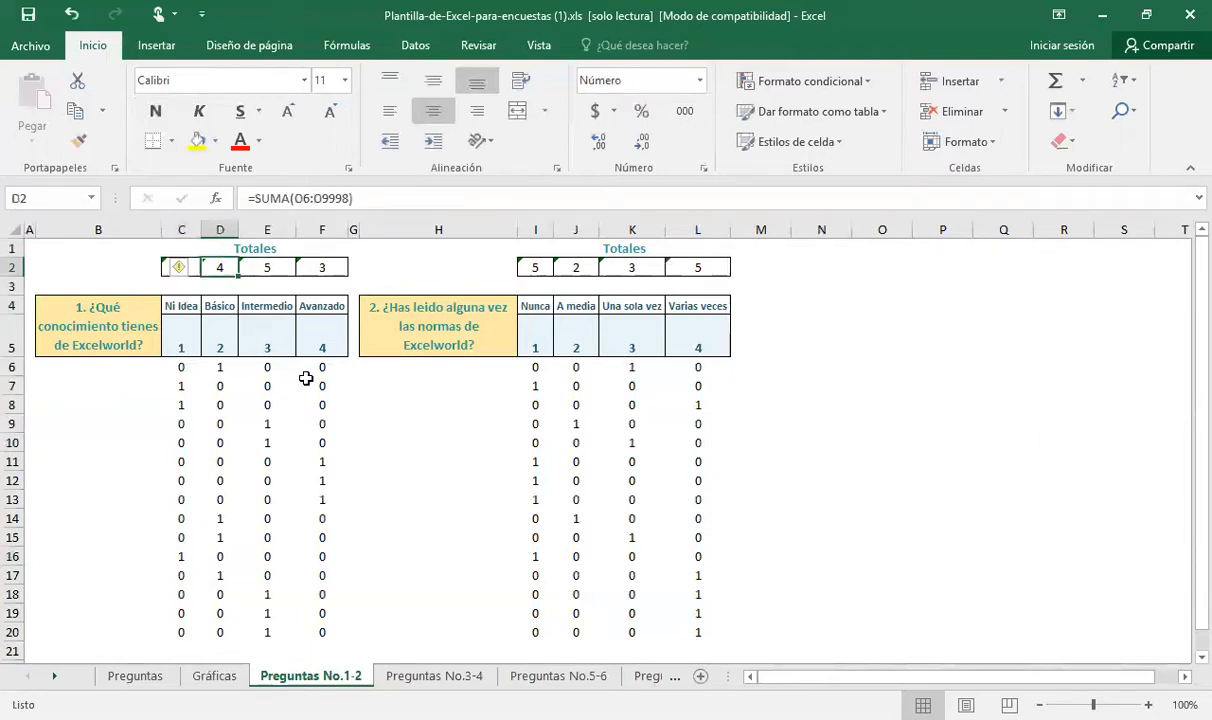
key("Right")
key("Right")
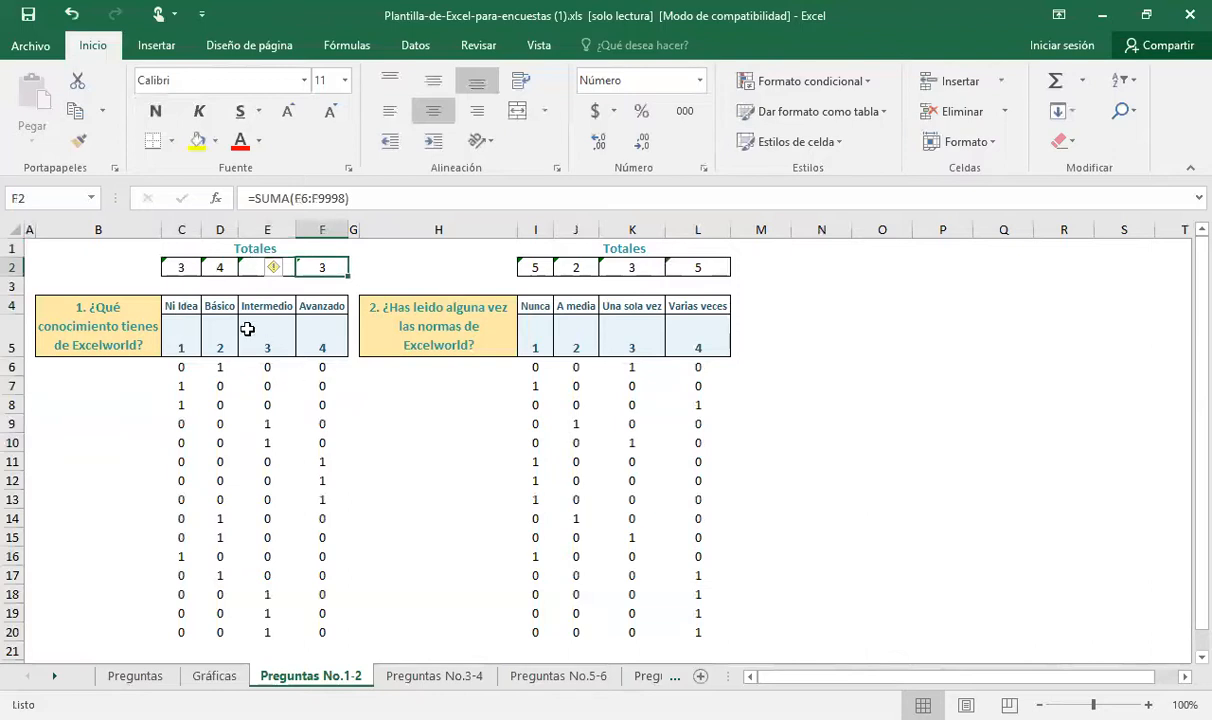
Inspect cell C7 on the Gráficas sheet to see how it links to question 1's first total
left_click(212, 676)
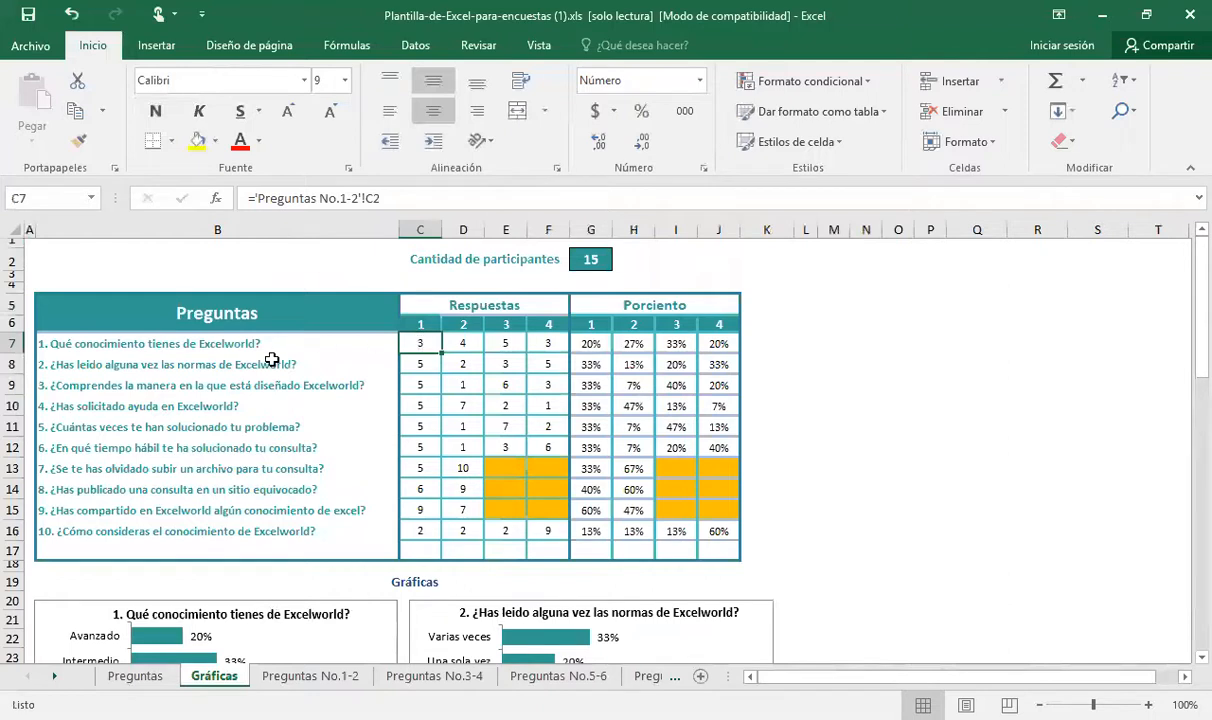
double_click(421, 343)
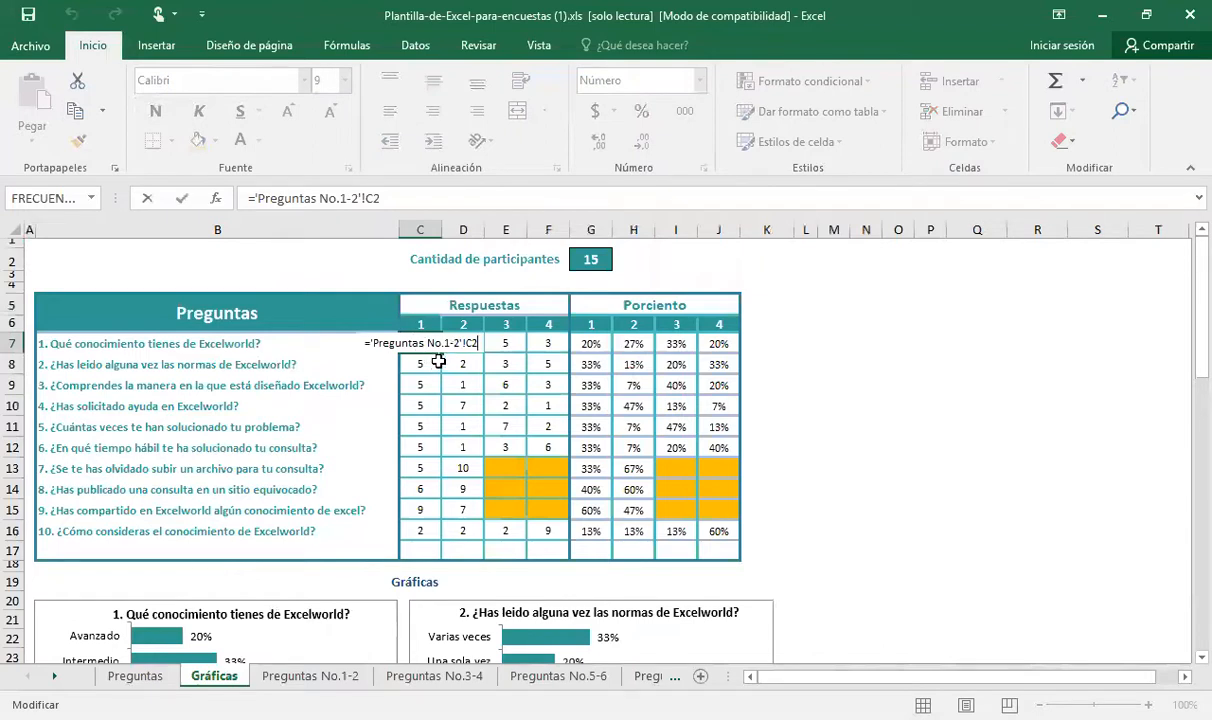
left_click(438, 362)
left_click(425, 345)
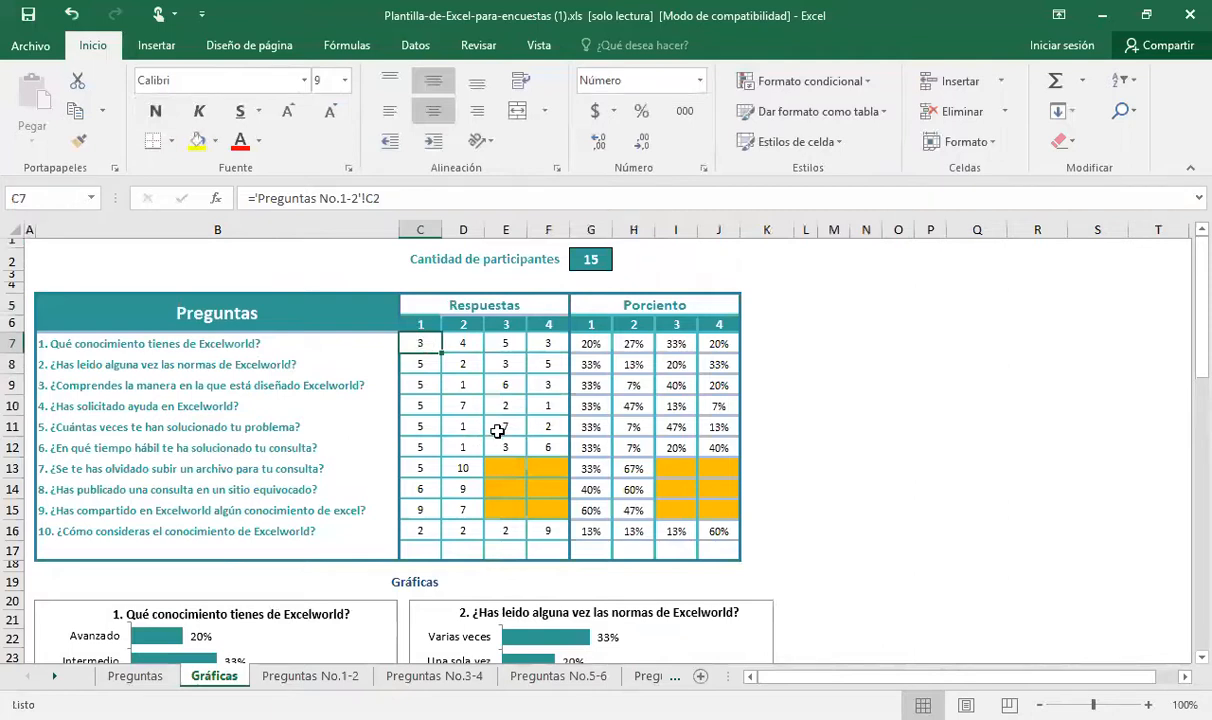
Re-enter the formula in C7 on the Gráficas sheet so it links to C2 on the Preguntas No.1-2 sheet
type("=")
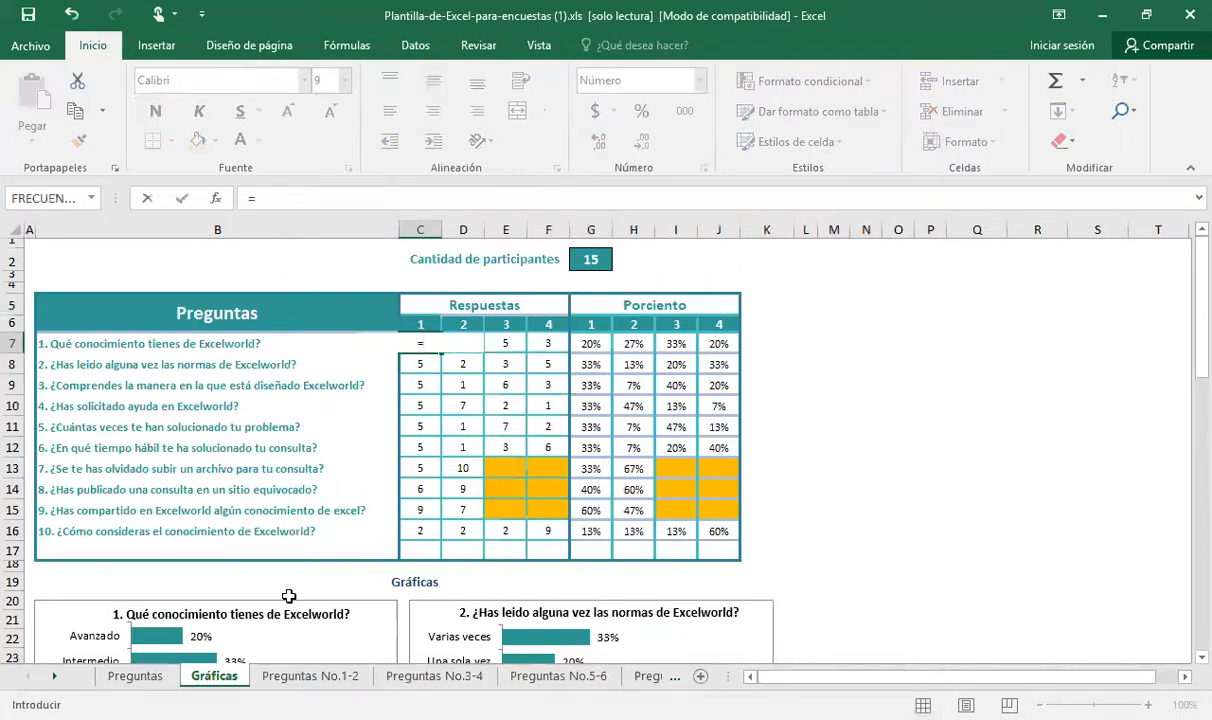
left_click(305, 680)
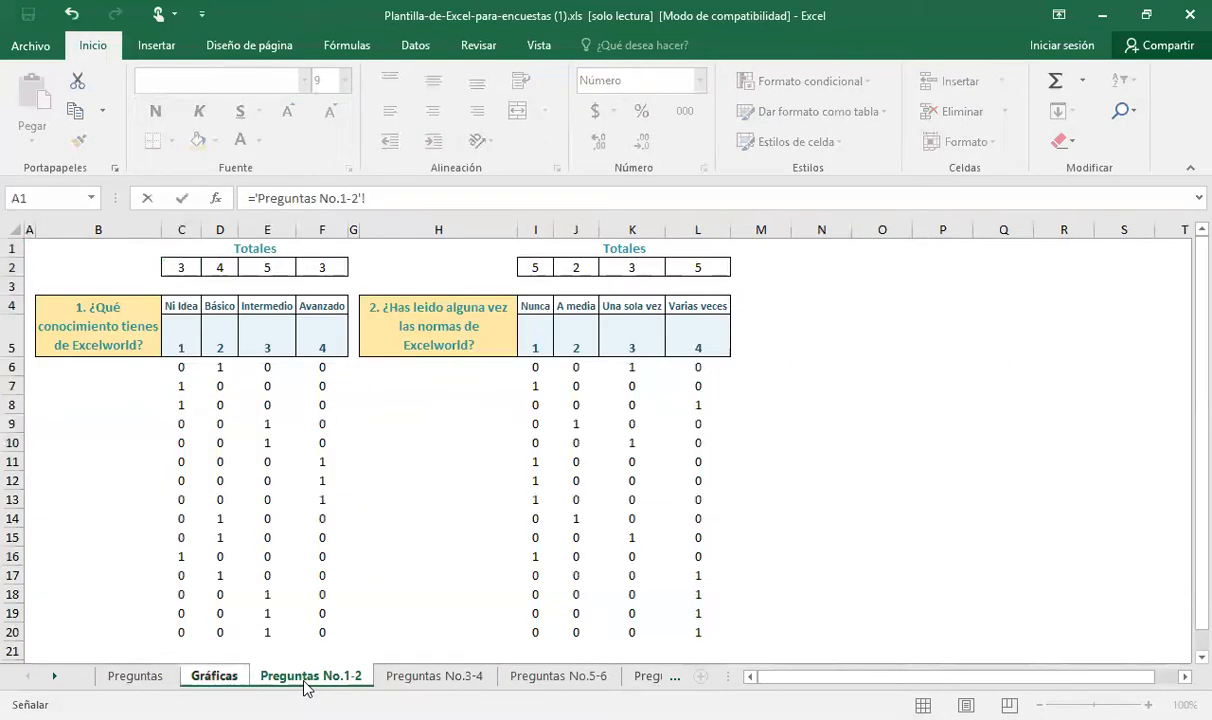
left_click(184, 268)
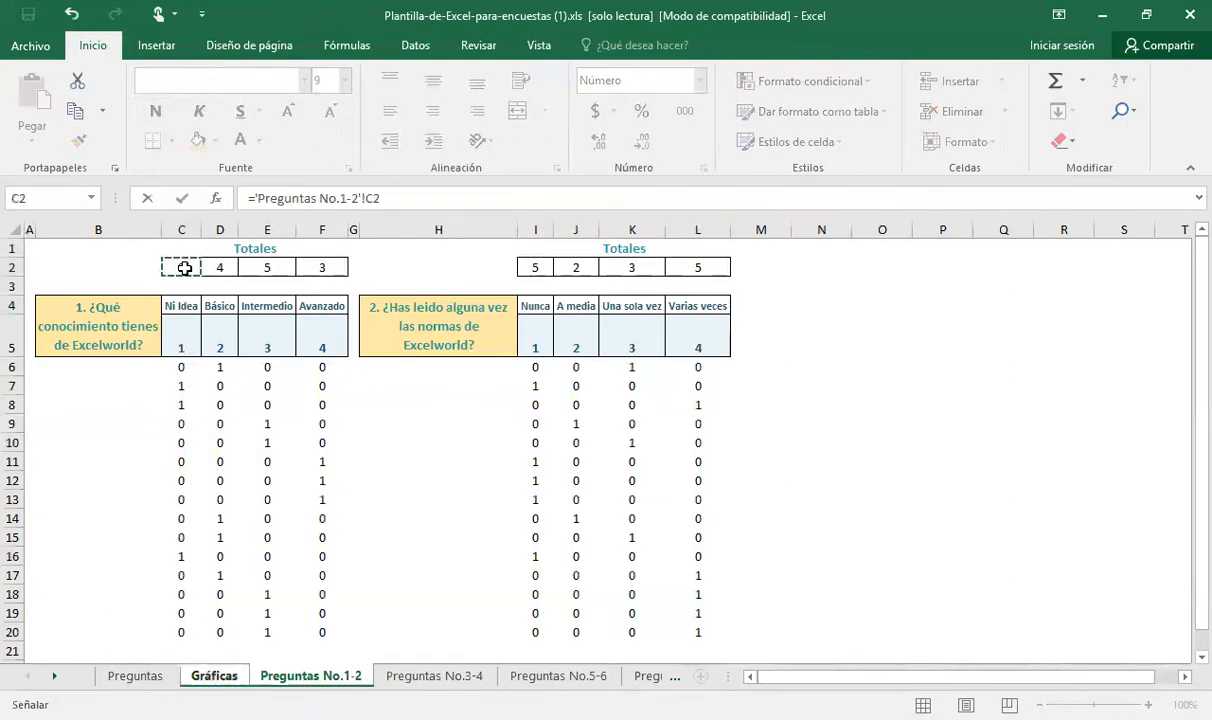
key("Return")
Inspect the links in D7:F7 and compare them with question 1's totals on the Preguntas No.1-2 sheet, returning to Gráficas
key("Up")
key("Right")
key("Right")
key("Right")
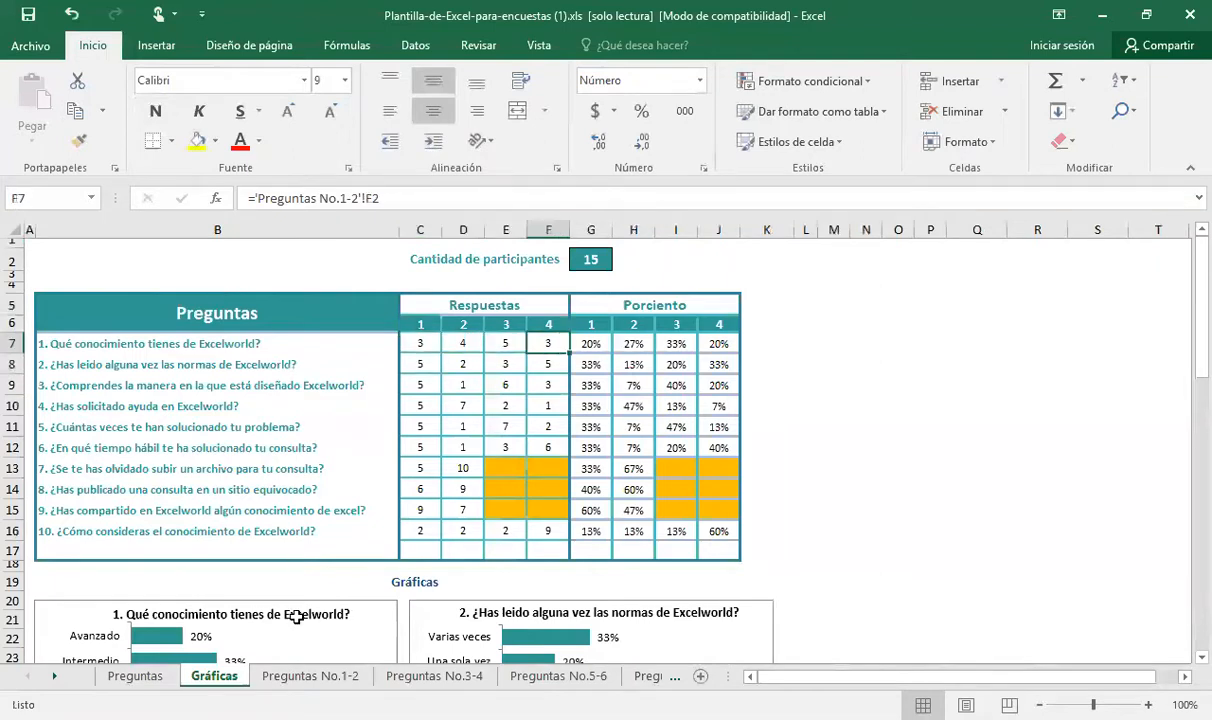
left_click(313, 678)
left_click(212, 429)
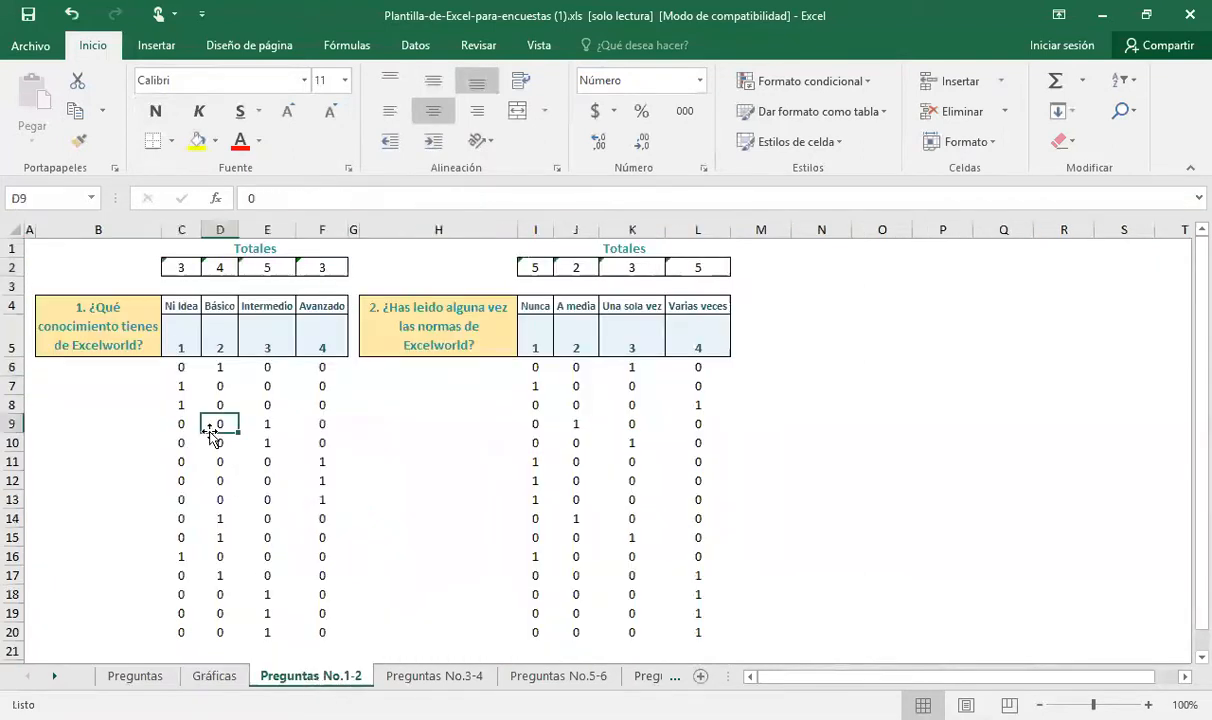
left_click(218, 678)
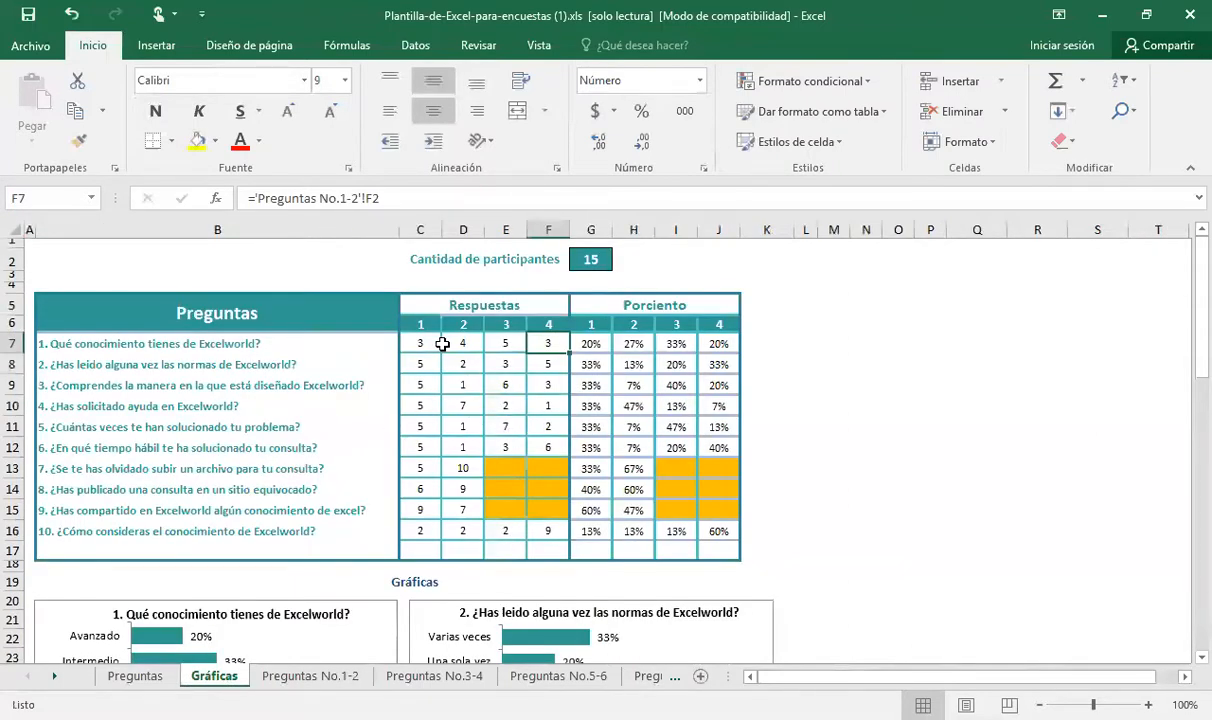
Inspect the percentage formula in G7 and the orange cells E13:F15 and I13:J15 for questions 7 to 9
left_click(593, 345)
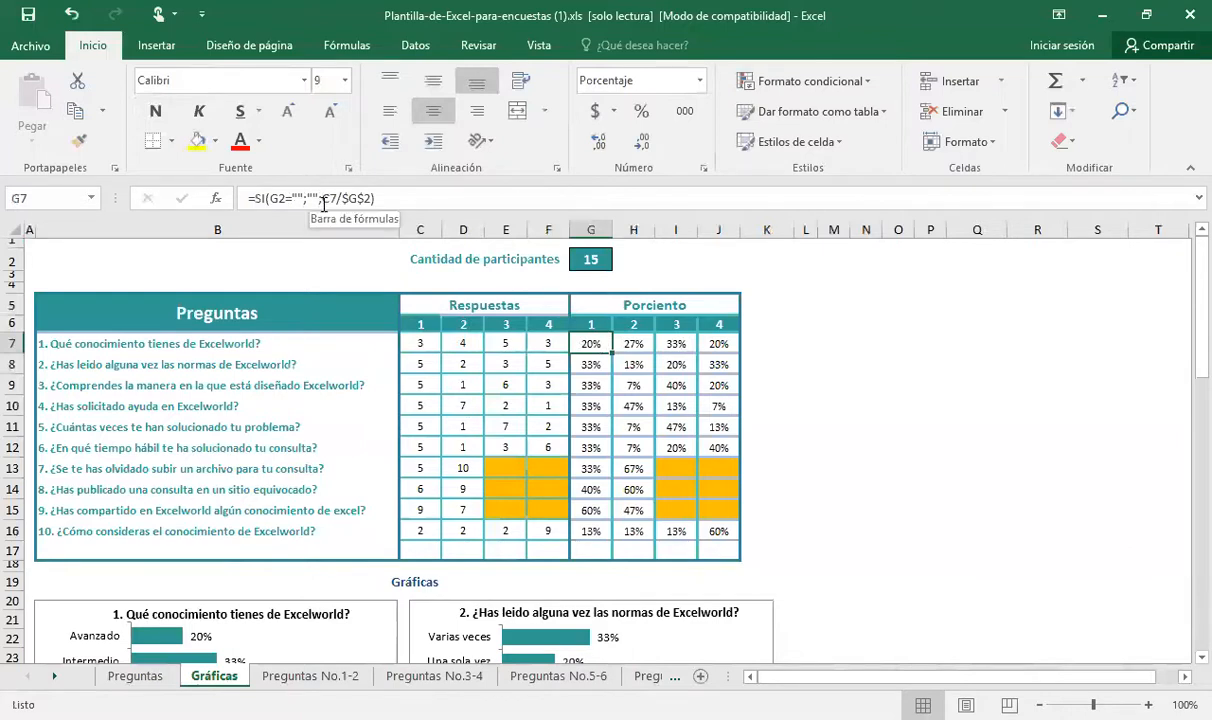
left_click_drag(502, 467, 548, 506)
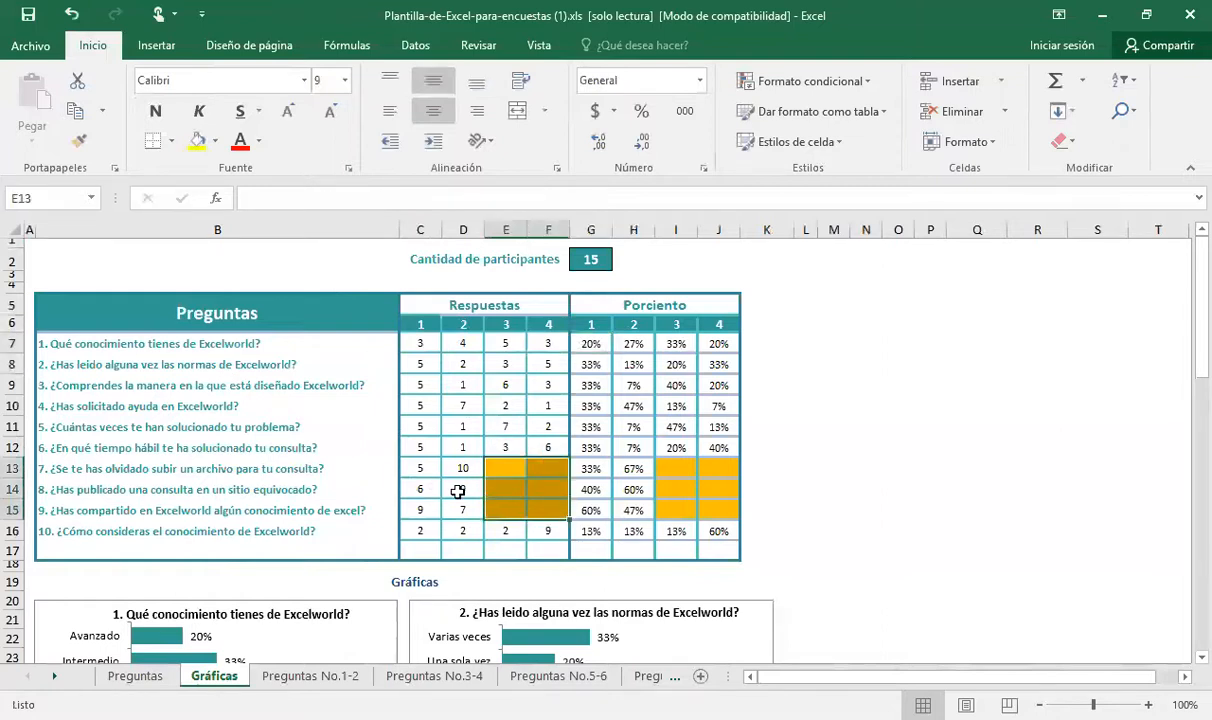
left_click_drag(675, 464, 711, 506)
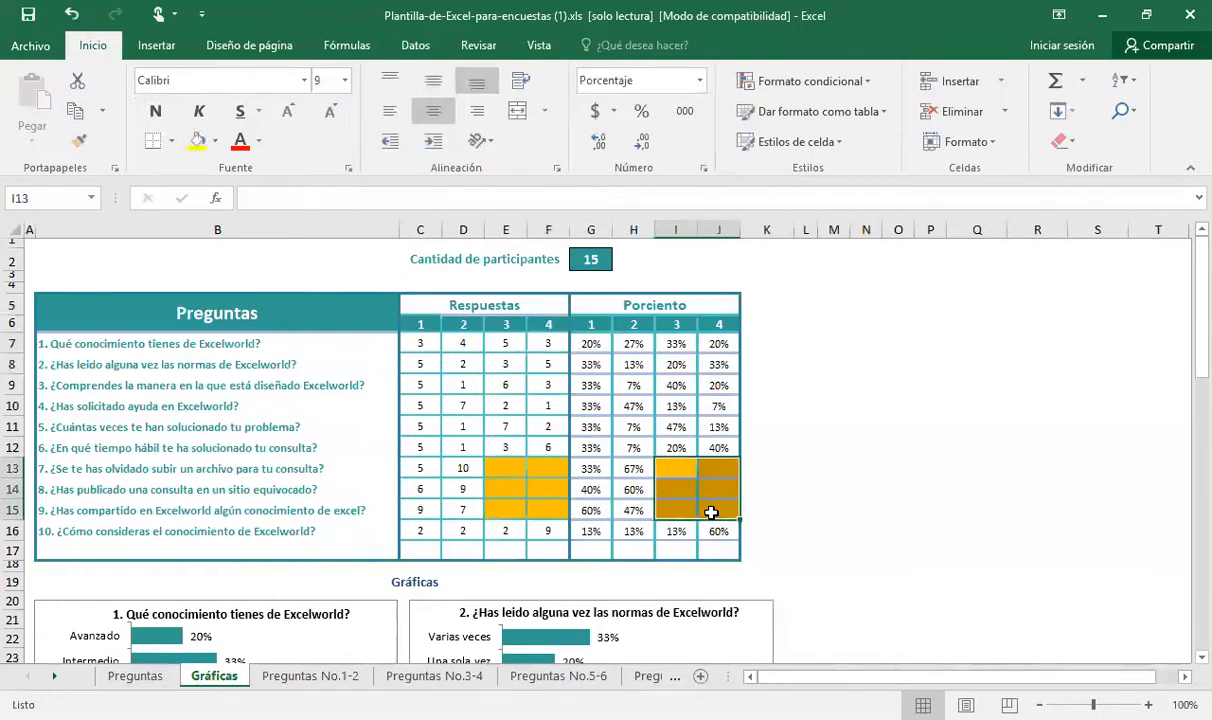
Look at the charts for questions 1 and 2 below the summary table, returning to the Preguntas heading
left_click(336, 520)
key("Down")
key("Down")
key("Down")
key("Down")
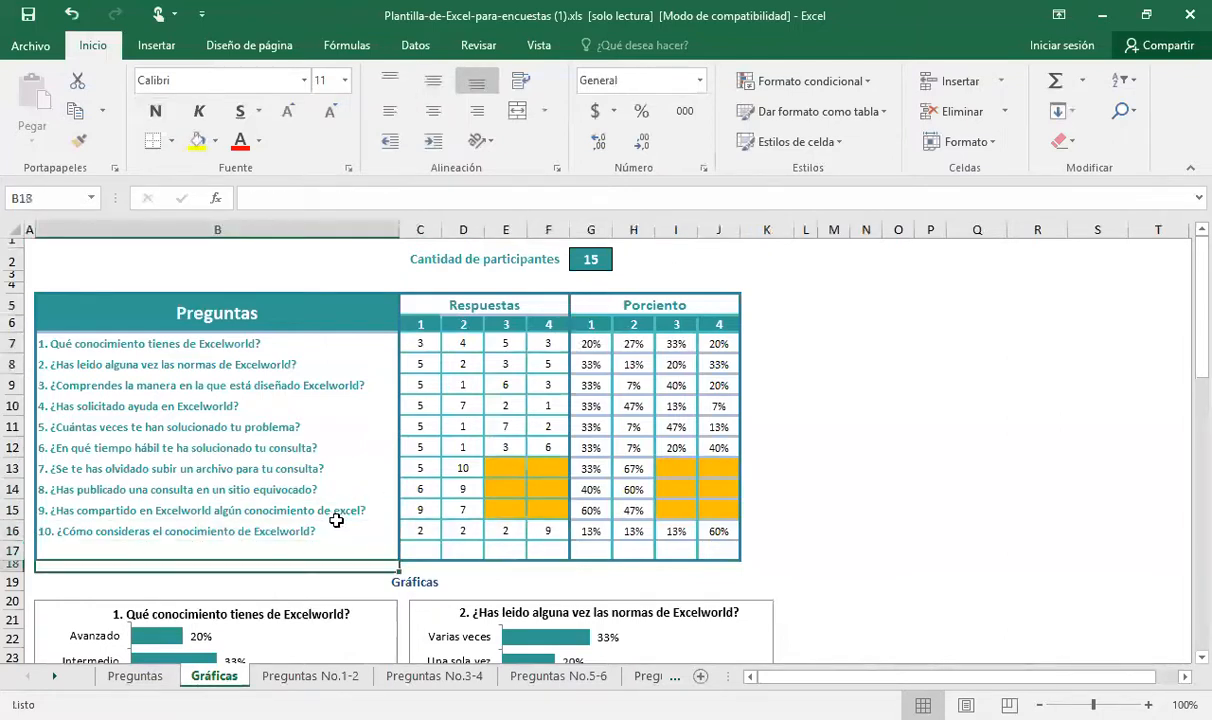
key("Down")
scroll(337, 522, "down", 2)
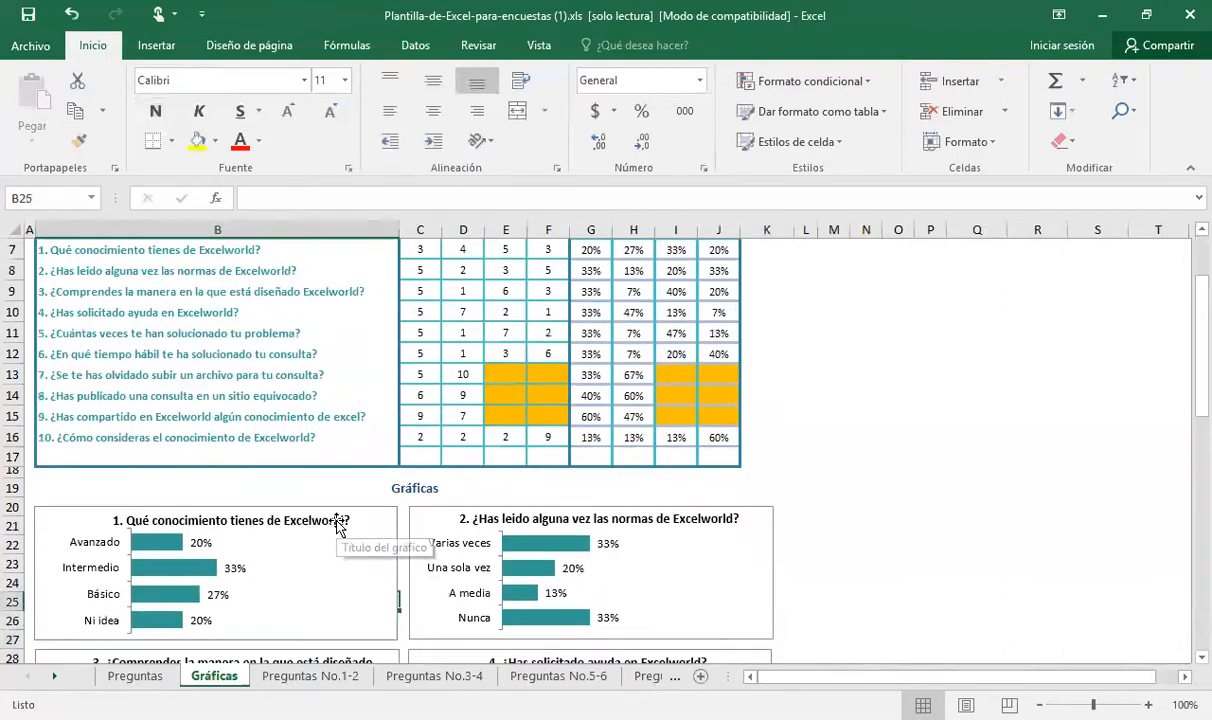
key("Up")
key("Up")
key("Up")
key("Up")
key("Up")
key("Up")
key("Up")
key("Up")
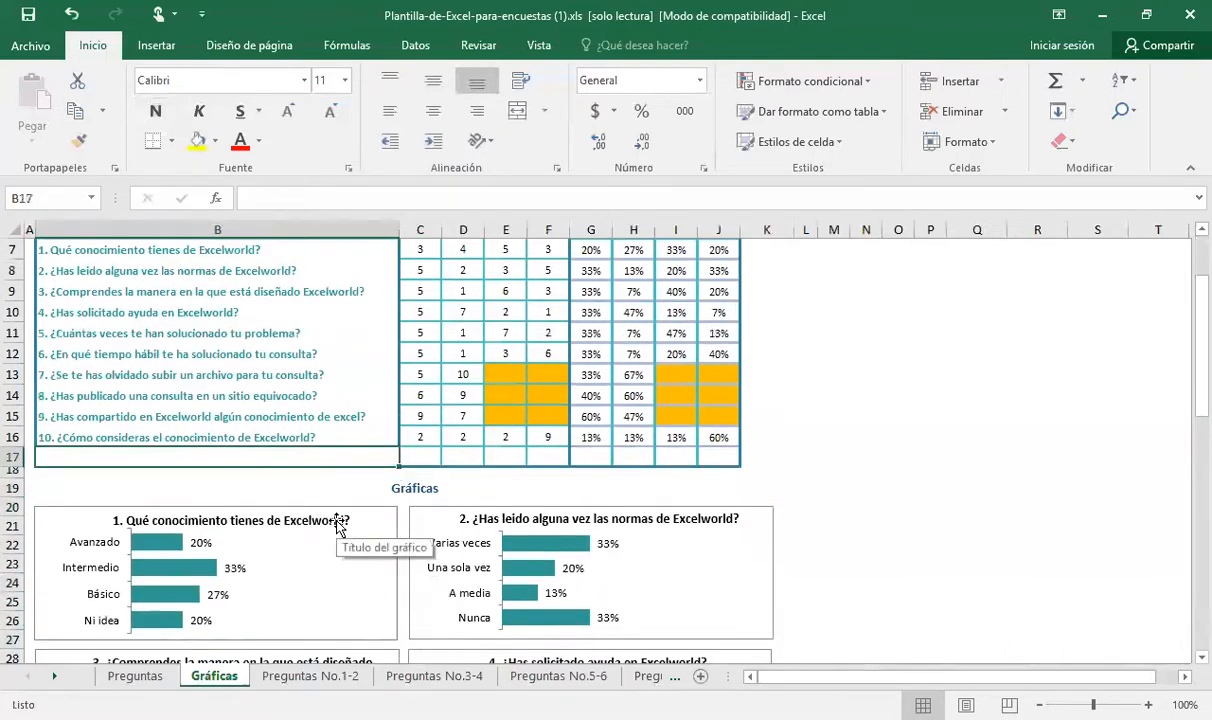
key("Up")
key("Up")
key("Up")
key("Up")
key("Up")
key("Up")
key("Up")
key("Up")
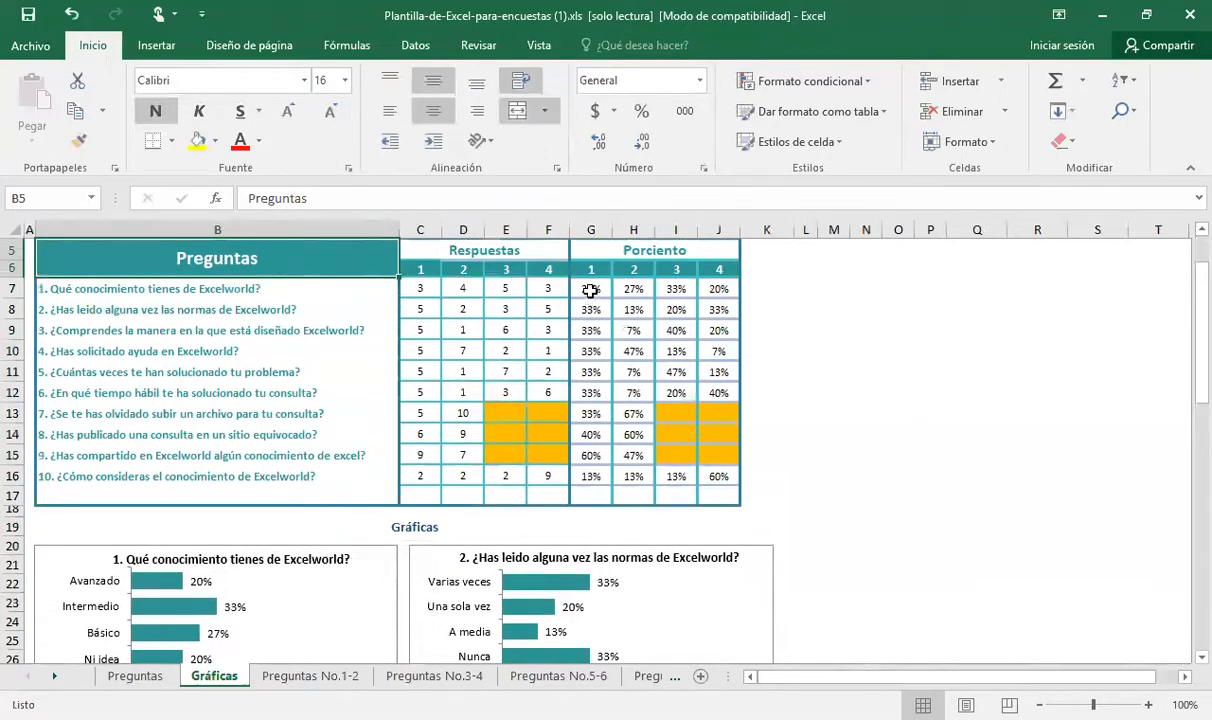
Highlight question 1's percentage headings and values in G6:J7, and its text in B7 together with percentages G7:J7
left_click_drag(585, 269, 710, 282)
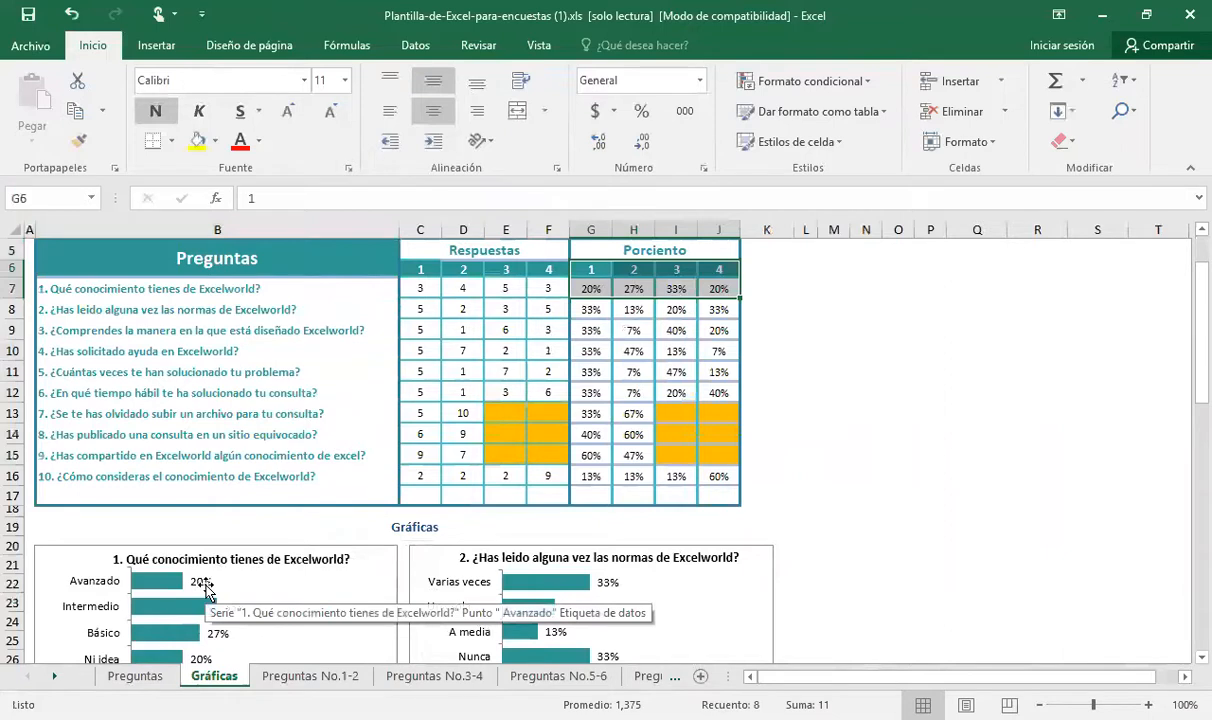
left_click(117, 288)
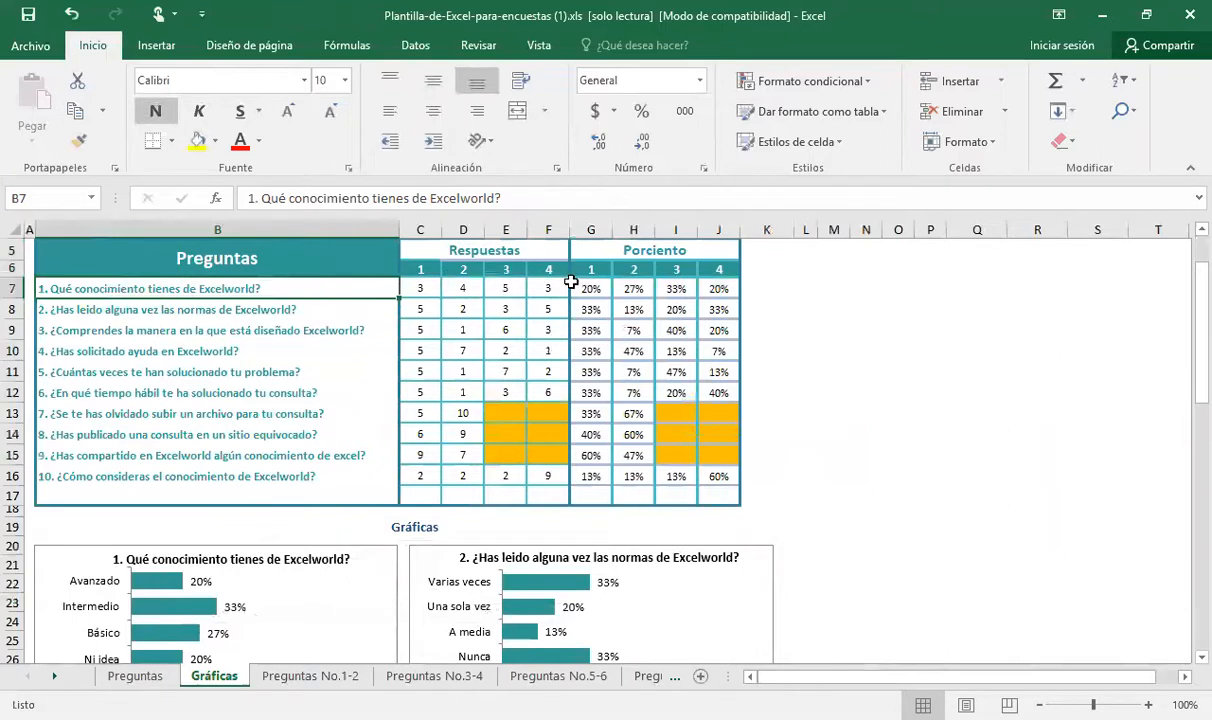
left_click_drag(583, 288, 710, 296)
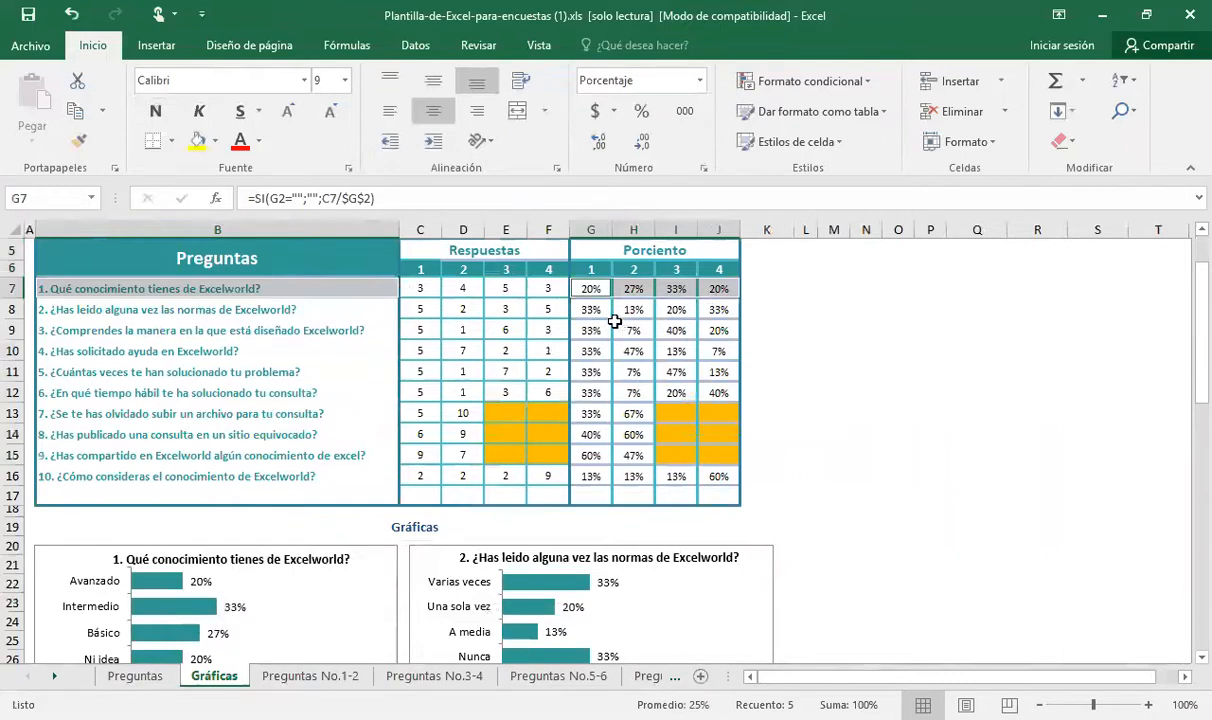
Overwrite question 1's first two response totals, setting C7 to 4 and D7 to 3
left_click(416, 298)
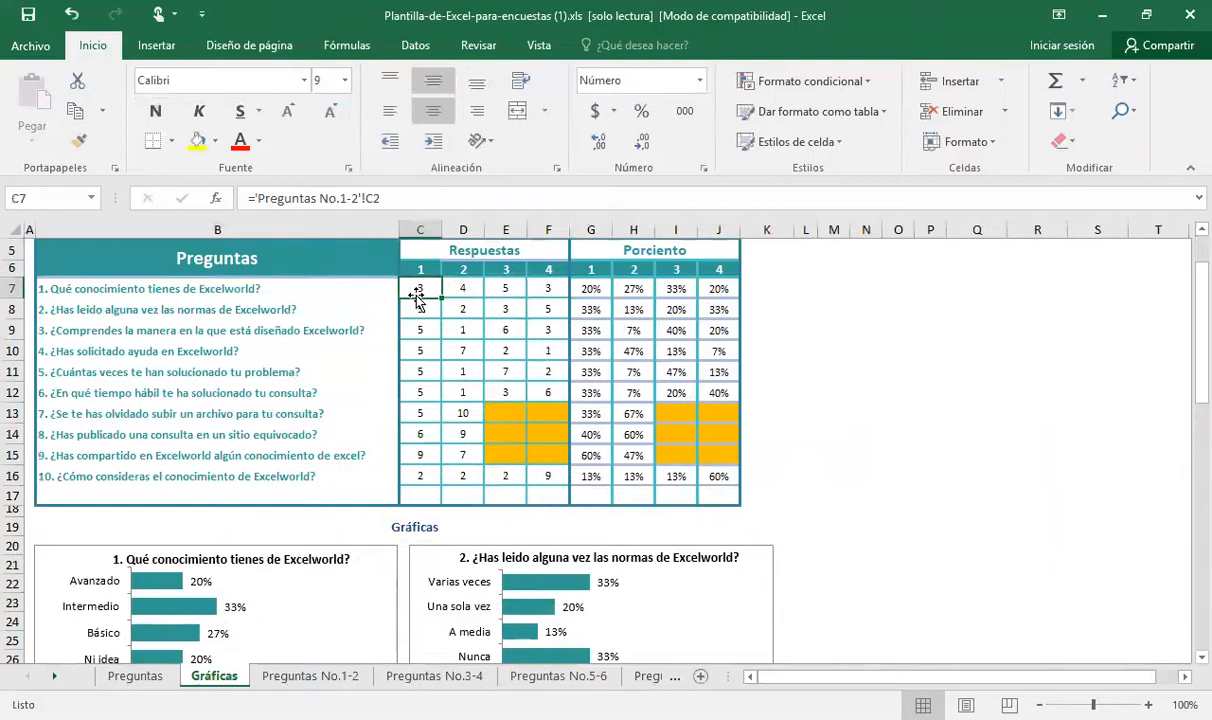
type("3")
key("Tab")
type("3")
key("Down")
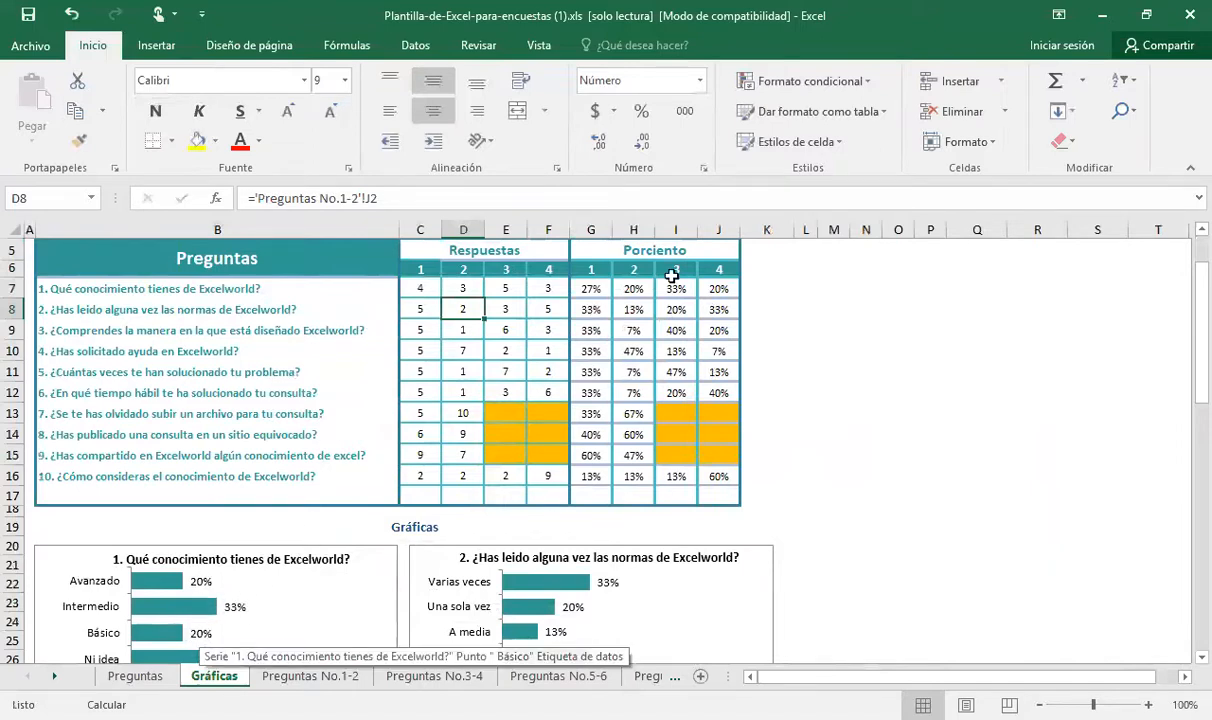
Set question 1's first two response totals to 3 in C7 and 4 in D7
left_click(430, 288)
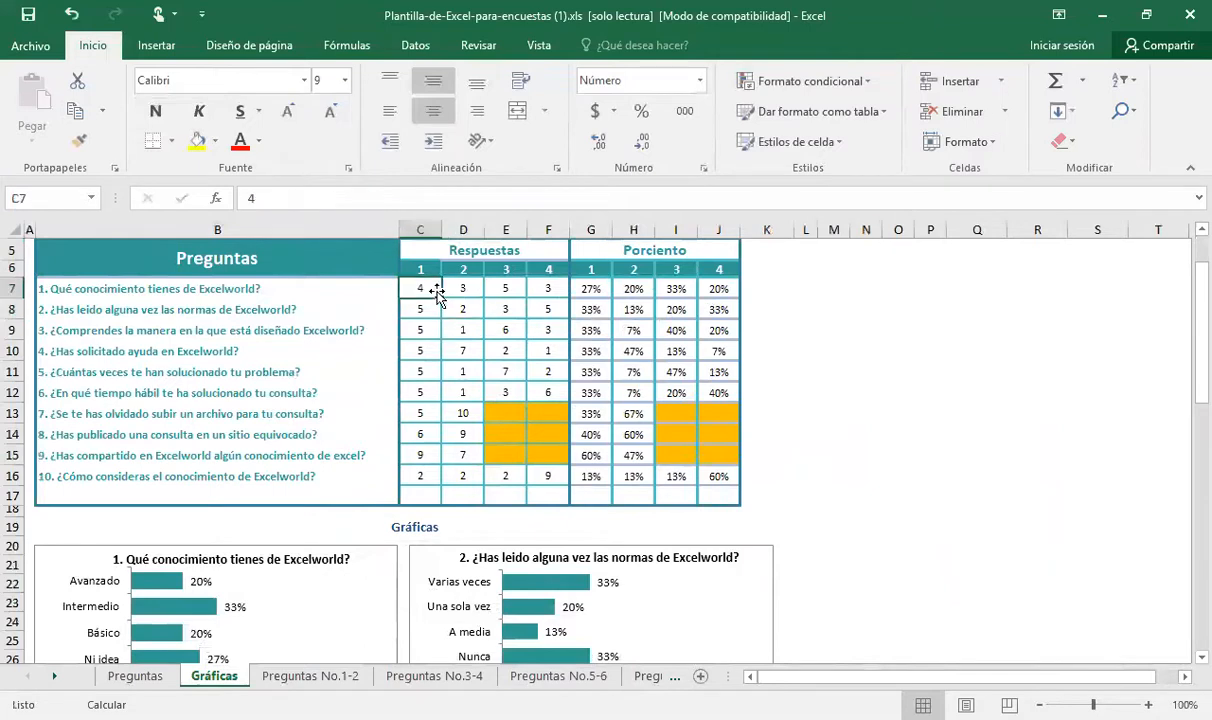
type("3")
key("Right")
type("4")
key("Return")
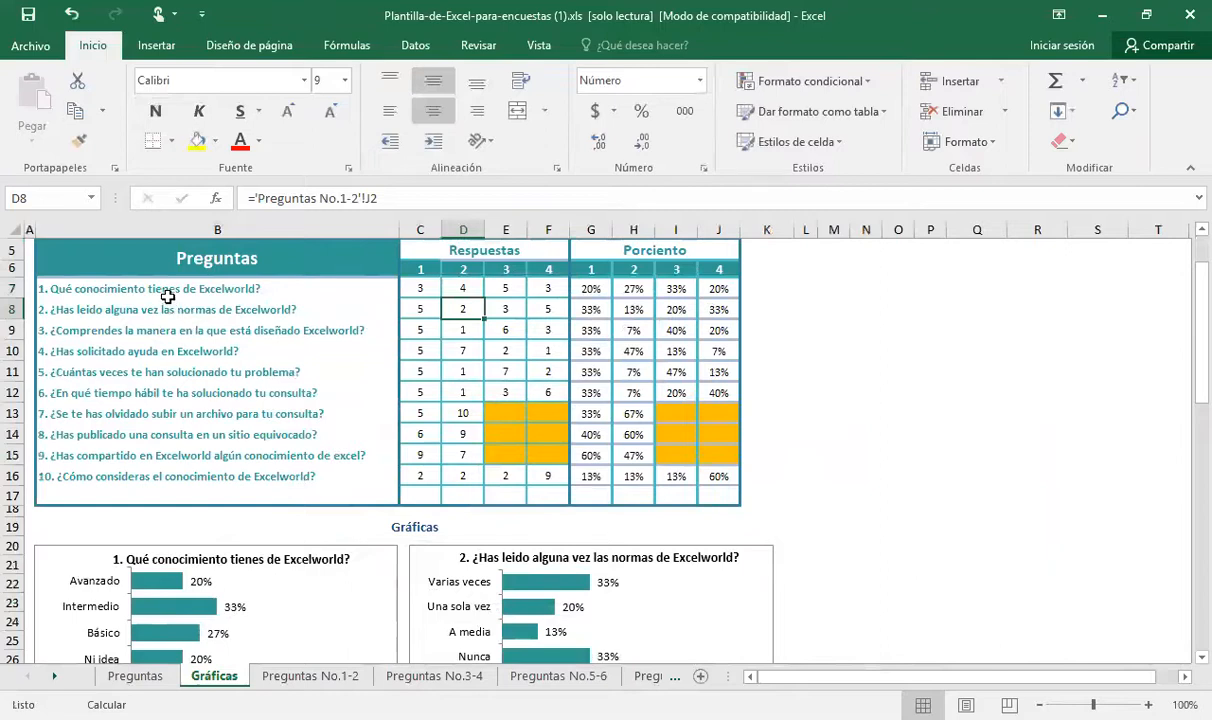
Check question 1's text in B7 against its answer options on the Preguntas No.1-2 sheet, returning to Gráficas
left_click(120, 289)
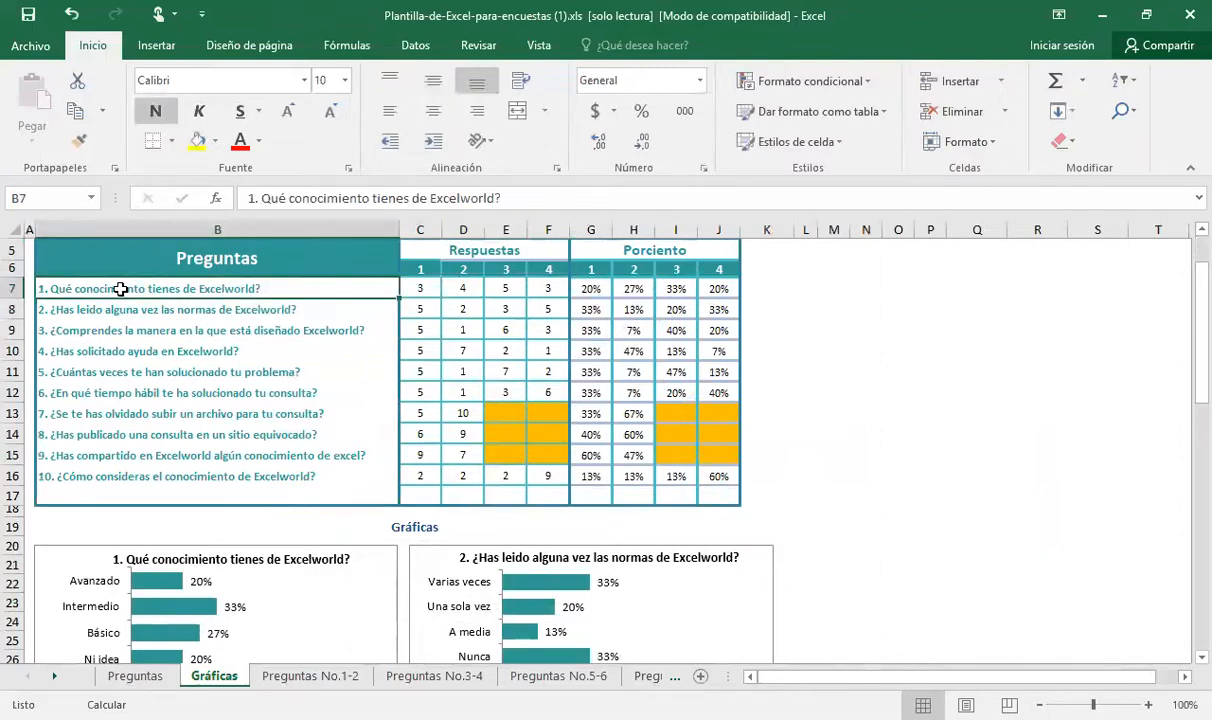
left_click(303, 676)
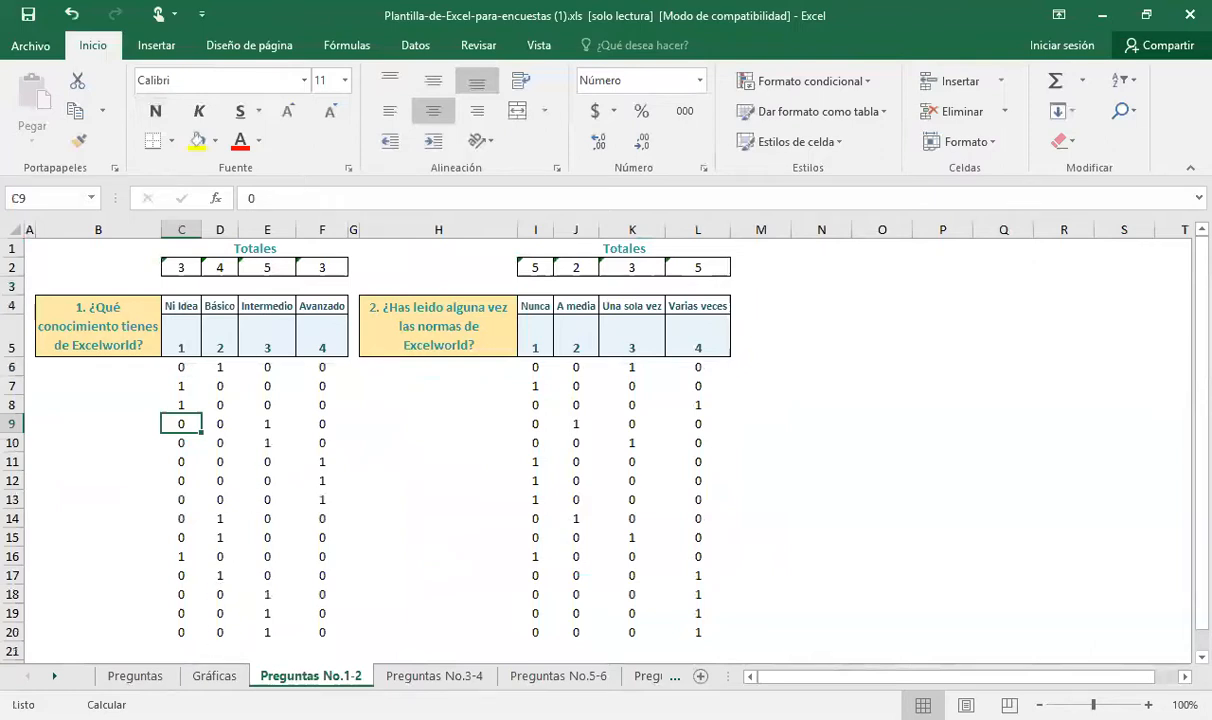
left_click(211, 676)
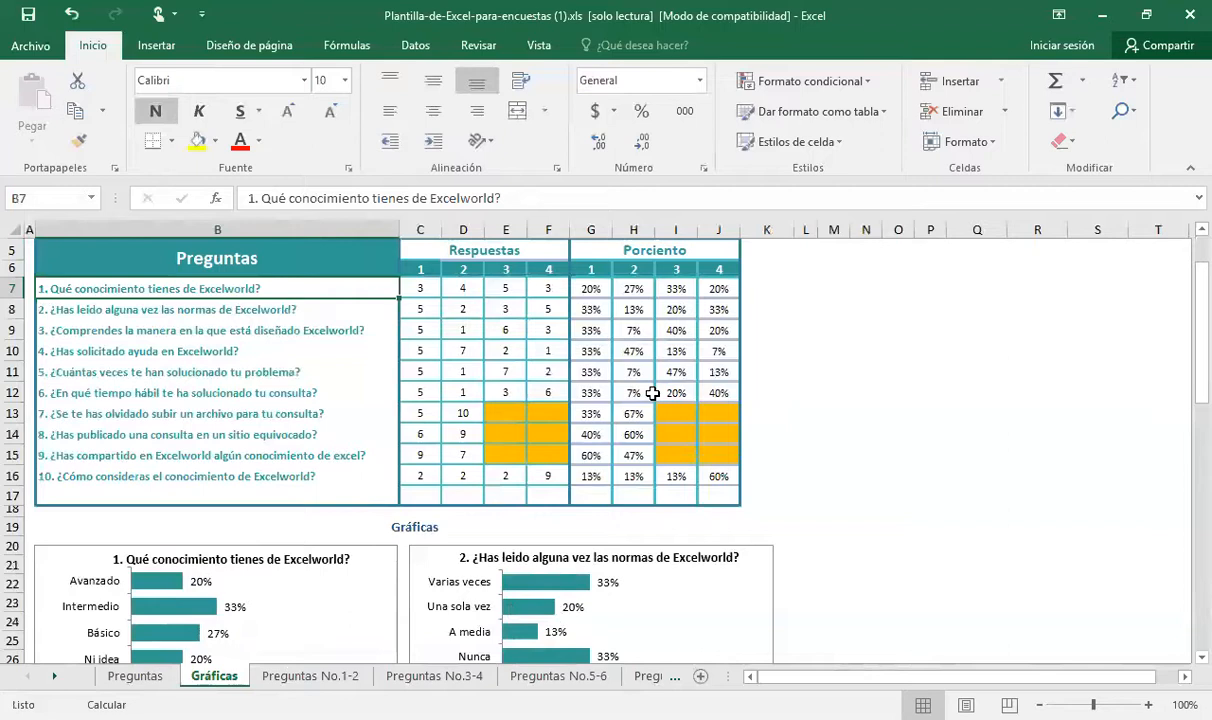
Look through the bar charts of all ten questions on the Gráficas sheet, returning to the top of the sheet
left_click(367, 530)
key("Down")
key("Down")
key("Down")
key("Down")
key("Down")
key("Down")
key("Down")
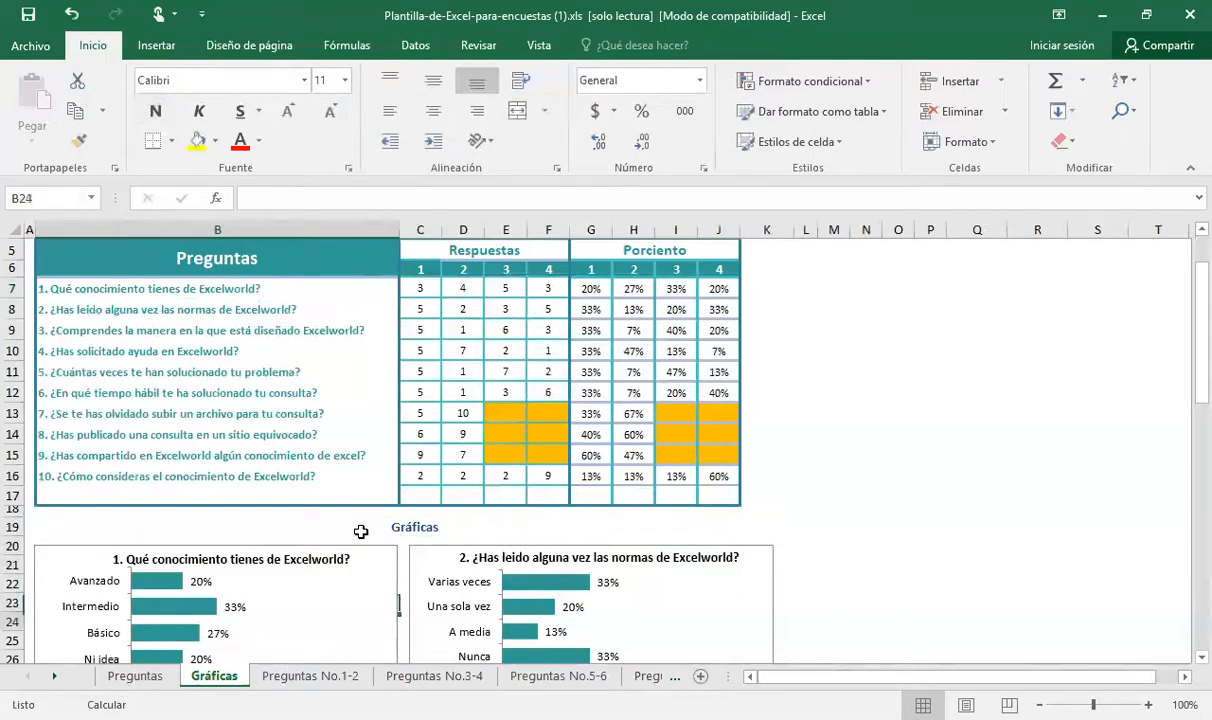
key("Down")
key("Down")
key("Down")
key("Down")
key("Down")
key("Down")
key("Down")
key("Down")
key("Down")
key("Down")
key("Down")
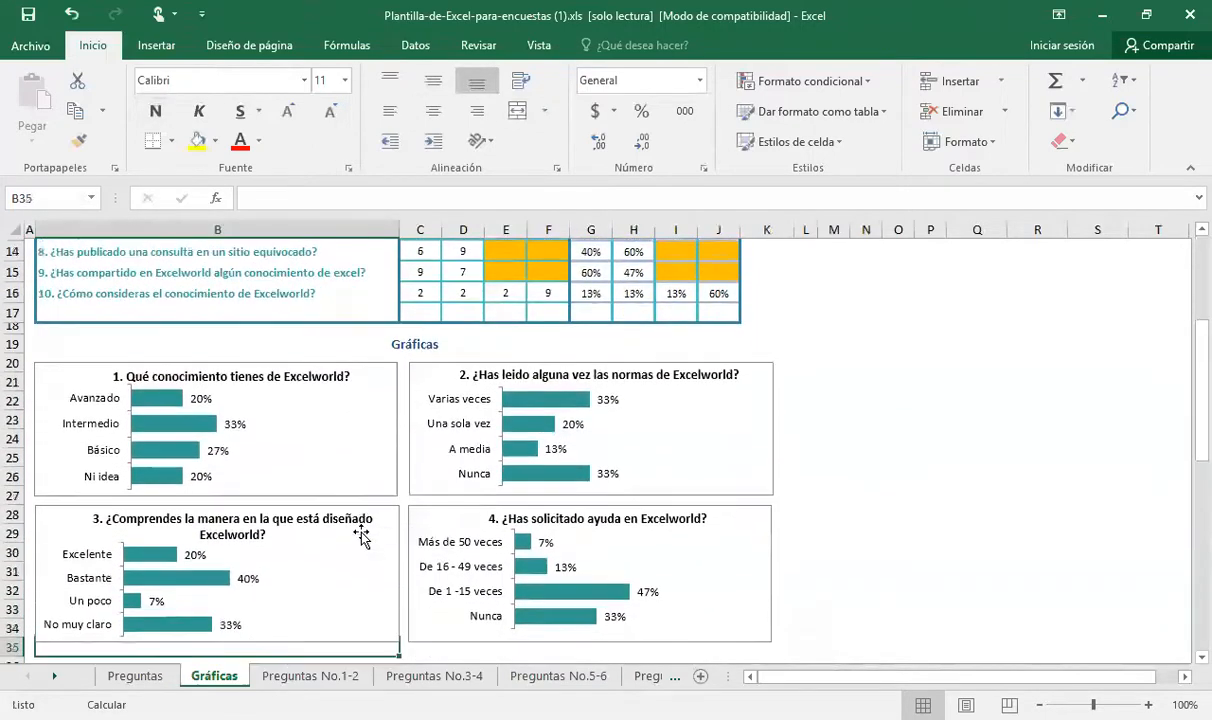
key("Down")
key("Down")
key("Down")
key("Down")
key("Down")
key("Down")
key("Down")
key("Down")
key("Down")
key("Down")
key("Down")
key("Down")
key("Down")
key("Down")
key("Down")
key("Down")
key("Down")
key("Down")
key("Down")
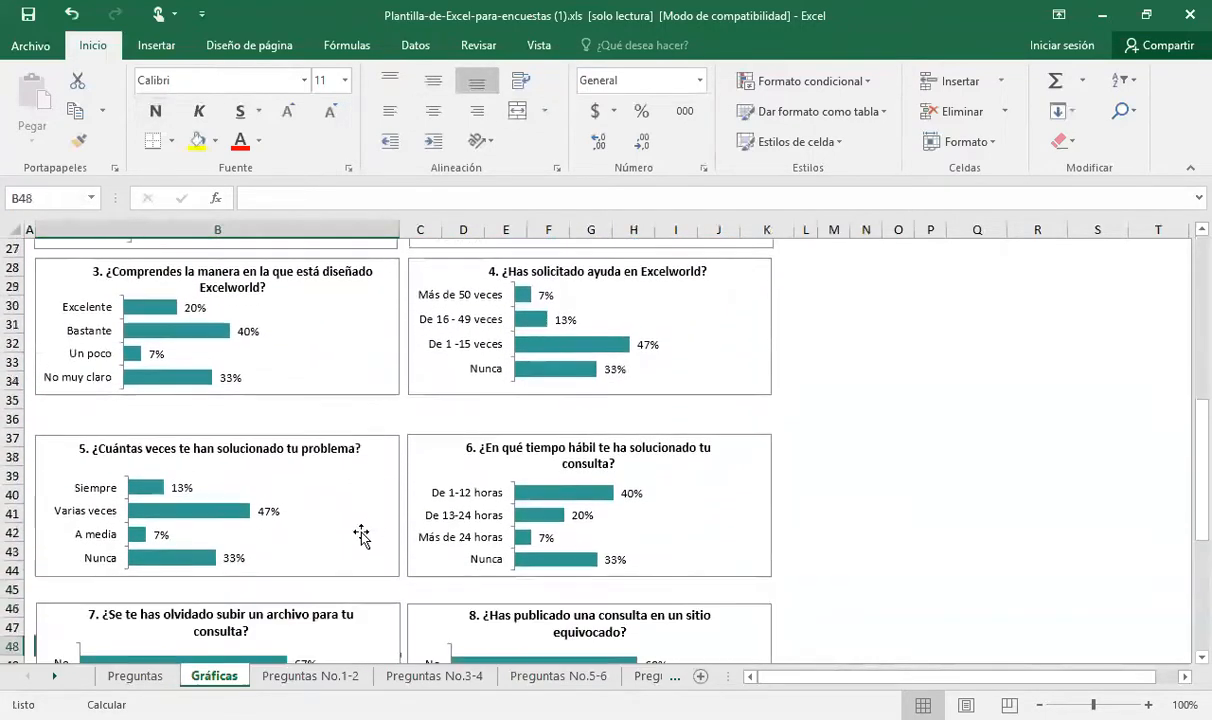
key("Down")
key("Down")
key("Down")
key("Down")
key("Down")
key("Down")
key("Down")
key("Down")
key("Down")
key("Down")
key("Down")
key("Down")
key("Down")
key("Down")
key("Down")
key("Down")
key("Up")
key("Up")
key("Up")
key("Up")
key("Up")
key("Up")
key("Up")
key("Up")
key("Up")
key("Up")
key("Up")
key("Up")
key("Up")
key("Up")
key("Up")
key("Up")
key("Up")
key("Up")
key("Up")
key("Up")
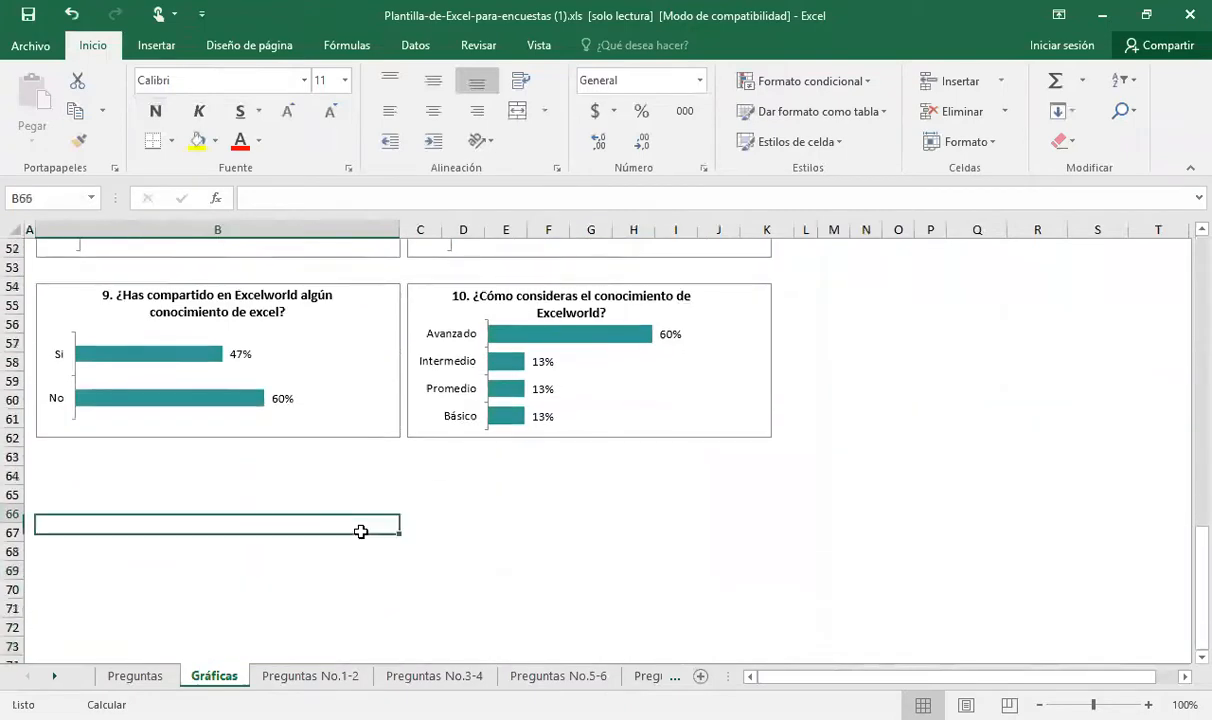
key("Up")
key("Up")
key("Up")
key("Up")
key("Up")
key("Up")
key("Up")
key("Up")
key("Up")
key("Up")
key("Up")
key("Up")
key("Up")
key("Up")
key("Up")
key("Up")
key("Up")
key("Up")
key("Up")
key("Up")
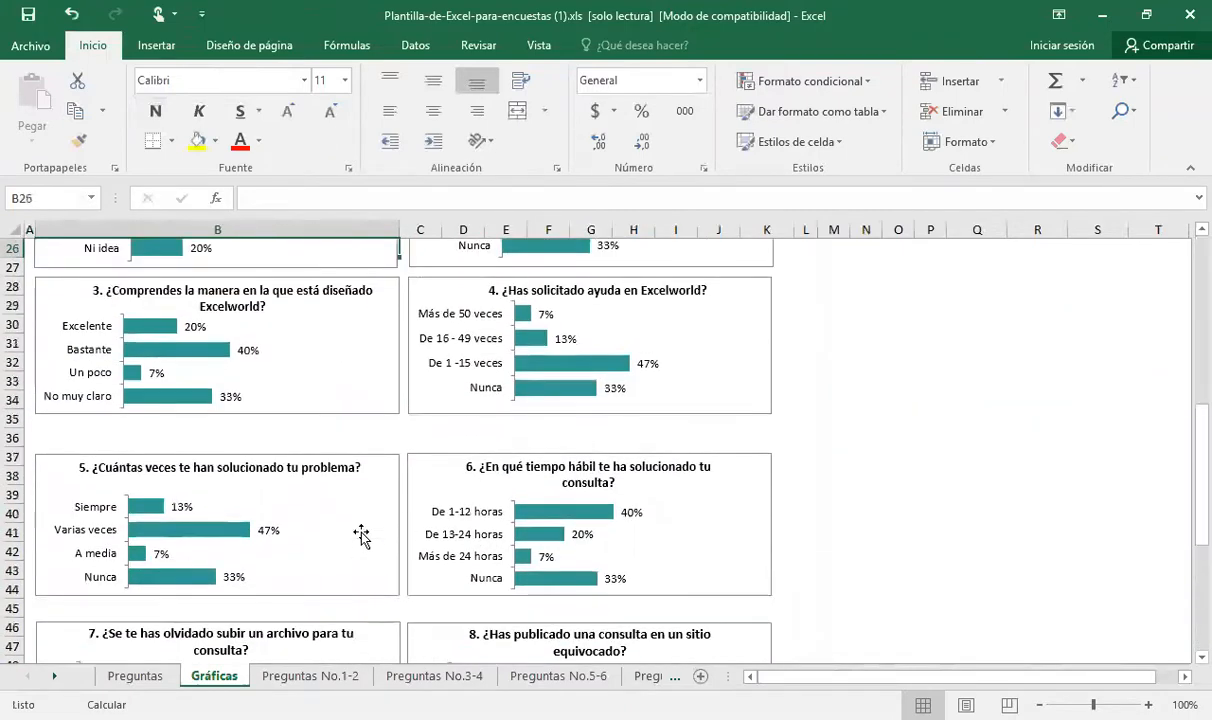
key("Up")
key("Up")
key("Up")
key("Up")
key("Up")
key("Up")
key("Up")
key("Up")
key("Up")
key("Up")
key("Up")
key("Up")
key("Up")
key("Up")
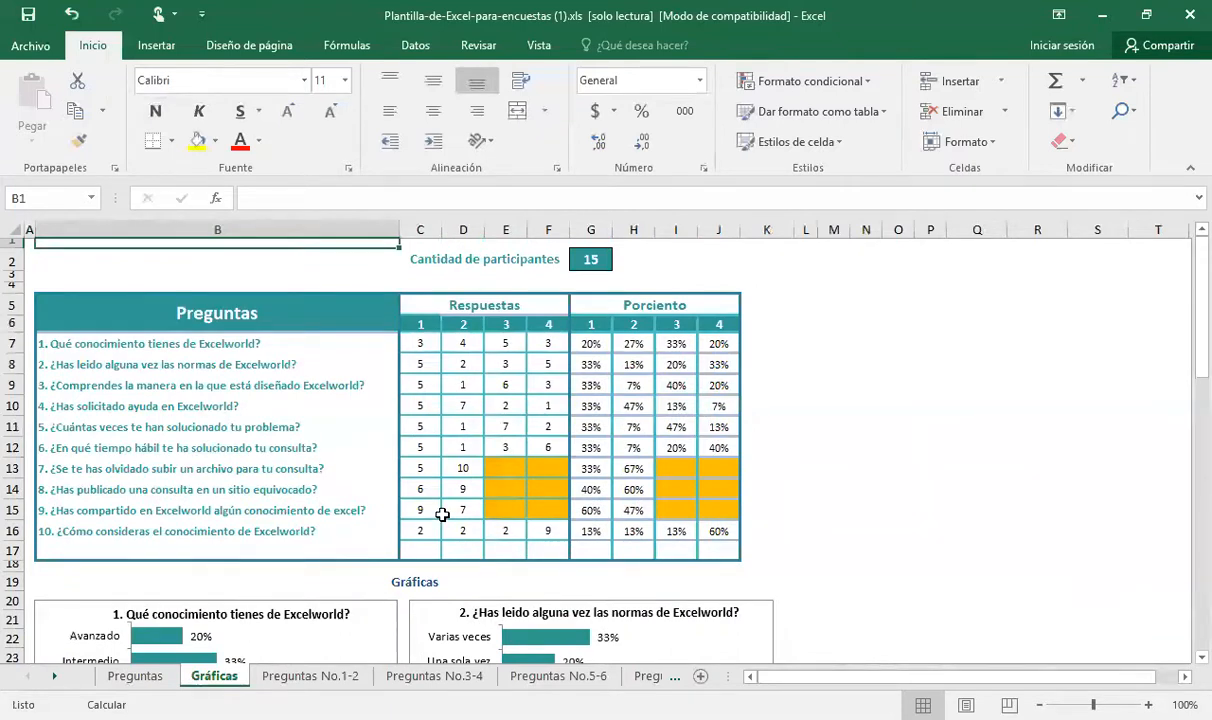
Examine the participant count in G2, the percentage formulas below it and the data labels of question 1's chart
left_click(593, 258)
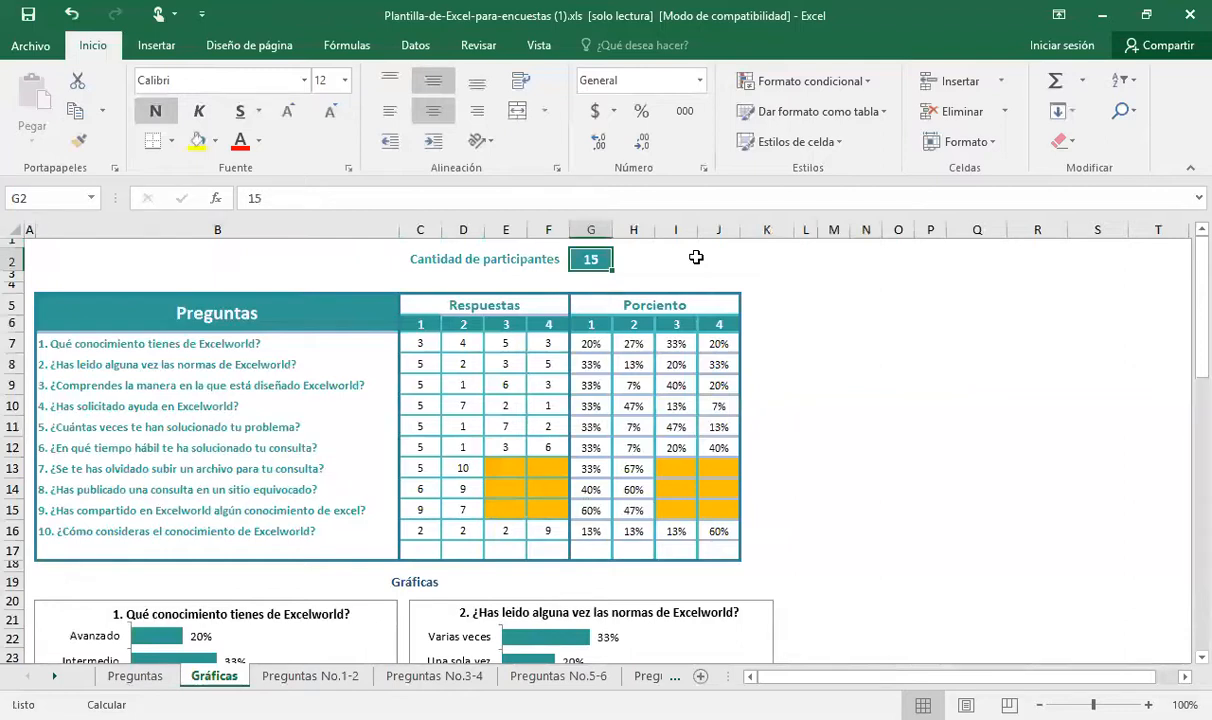
key("Down")
key("Down")
key("Down")
key("Down")
key("Down")
key("Down")
key("Down")
key("Down")
key("Down")
key("Down")
key("Down")
key("Down")
key("Down")
key("Down")
key("Down")
key("Down")
key("Down")
key("Down")
key("Down")
key("Down")
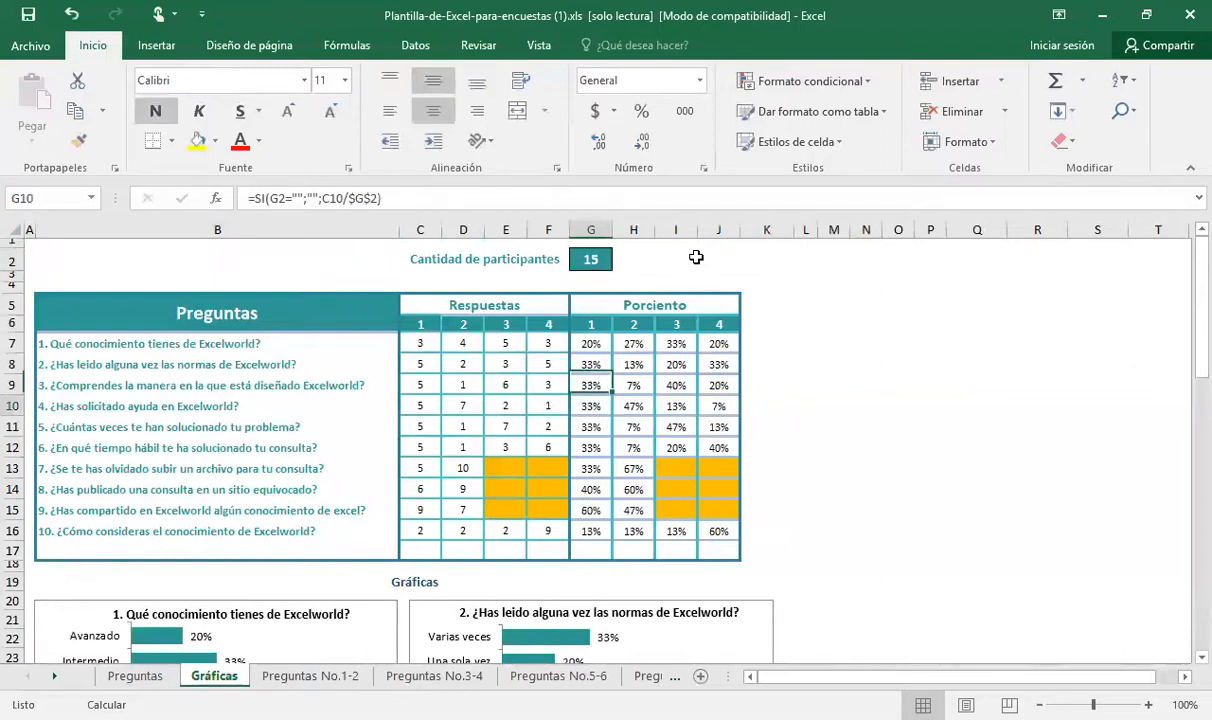
key("Down")
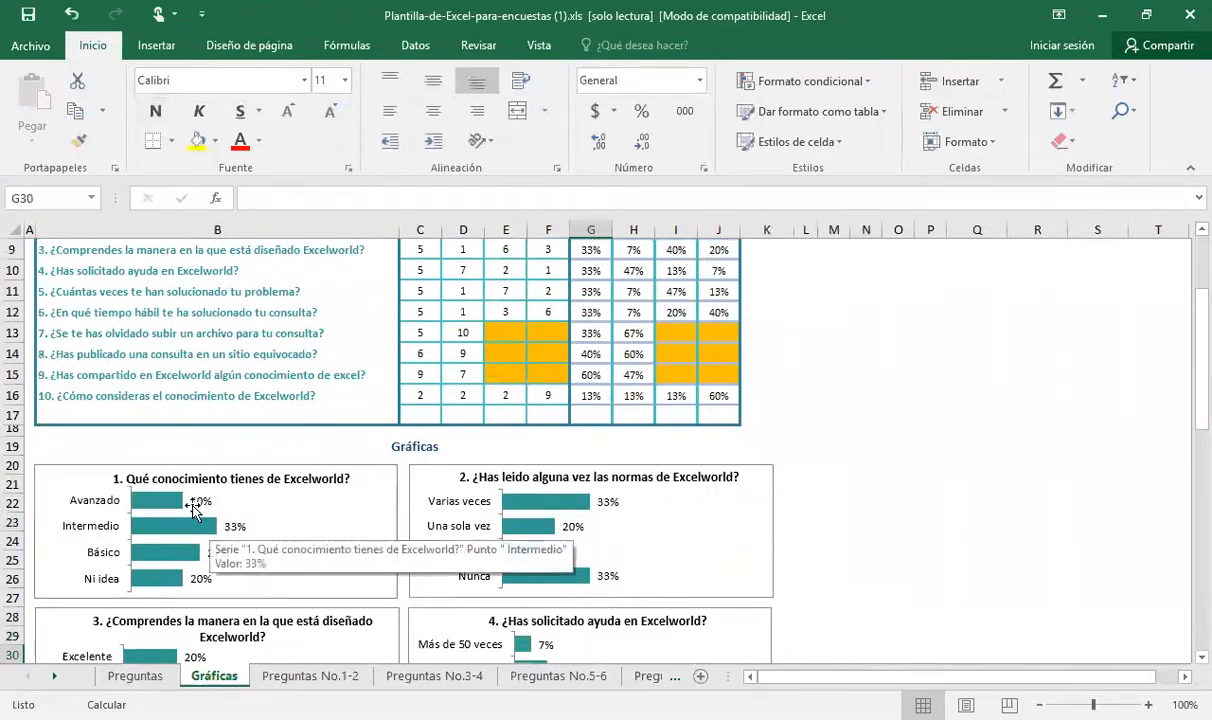
mouse_move(185, 514)
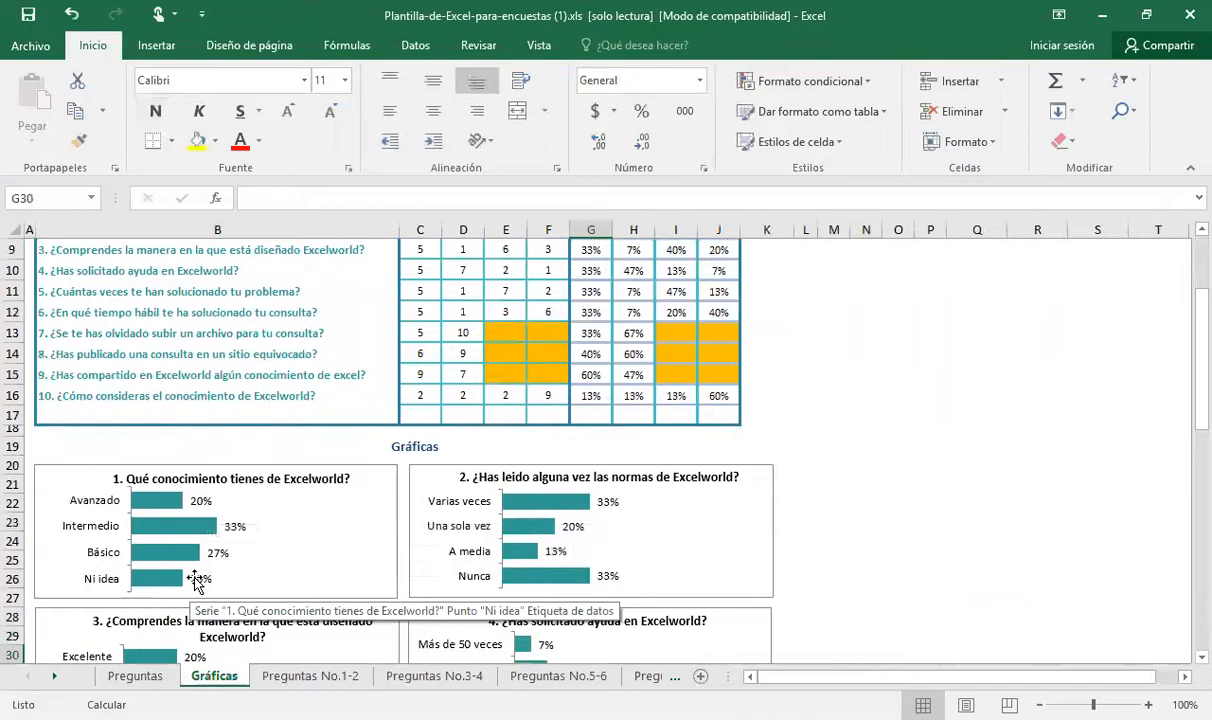
mouse_move(203, 568)
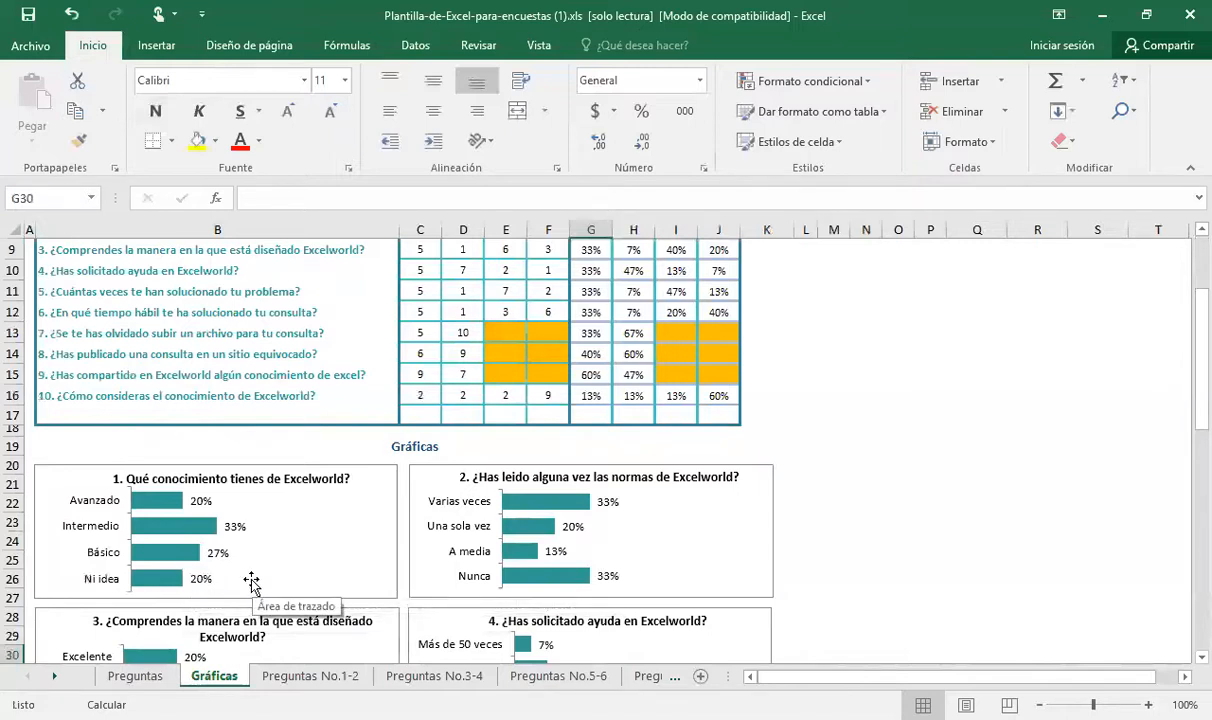
Review the percentage bar charts of questions 1 to 6 below the results table on the Gráficas sheet
left_click(405, 598)
key("Down")
key("Down")
key("Down")
key("Down")
key("Down")
key("Down")
key("Down")
key("Down")
key("Down")
key("Down")
key("Down")
key("Down")
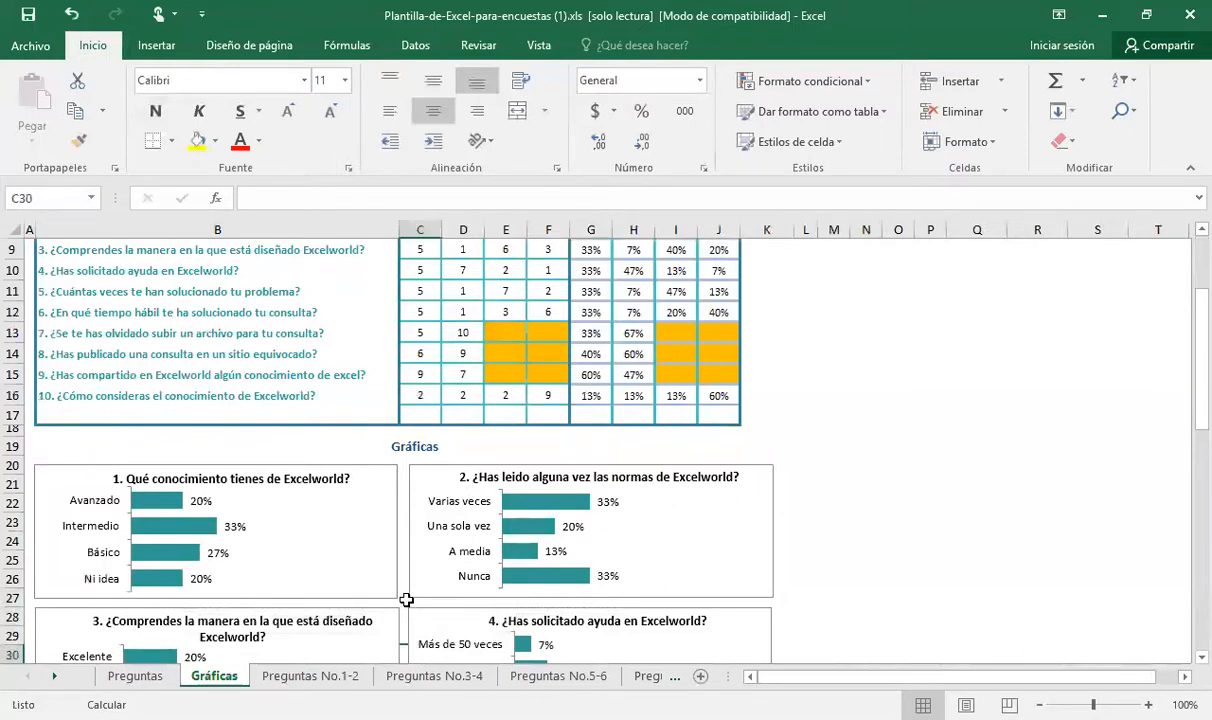
key("Down")
key("Down")
key("Down")
key("Down")
key("Down")
key("Down")
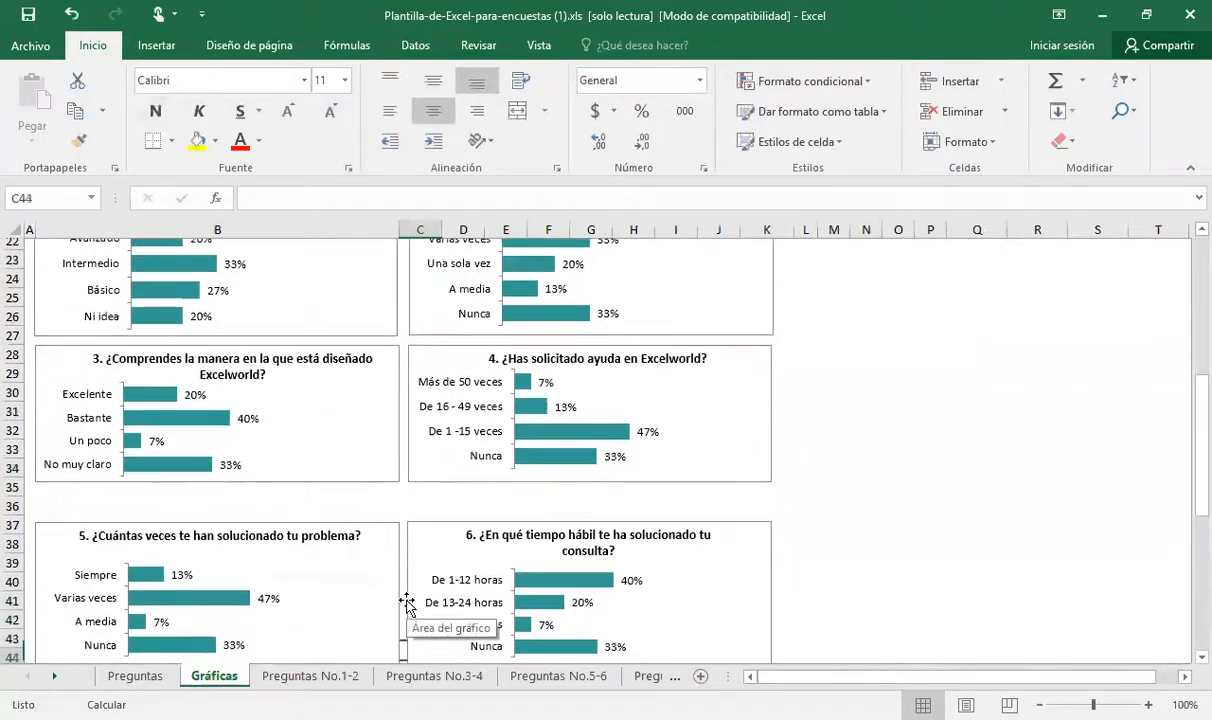
key("Up")
key("Up")
key("Up")
key("Up")
key("Up")
key("Up")
key("Up")
key("Up")
key("Up")
key("Up")
key("Up")
key("Up")
key("Up")
key("Up")
key("Up")
key("Up")
key("Up")
key("Up")
key("Up")
key("Up")
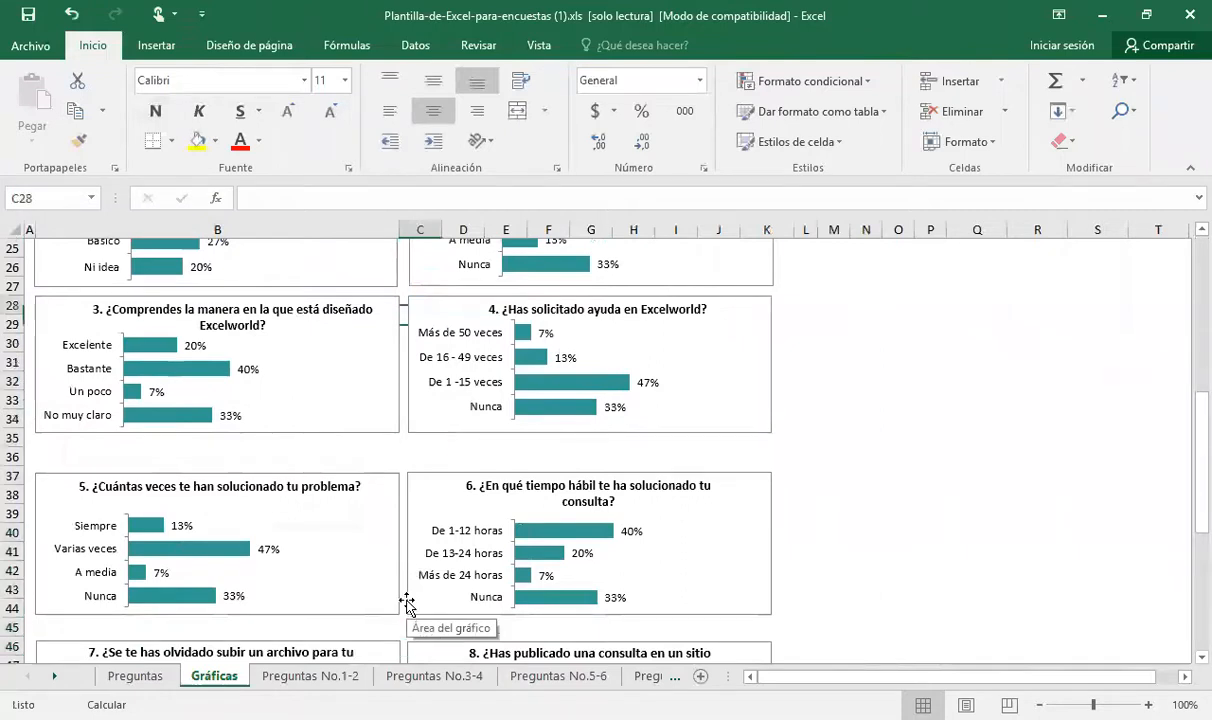
key("Down")
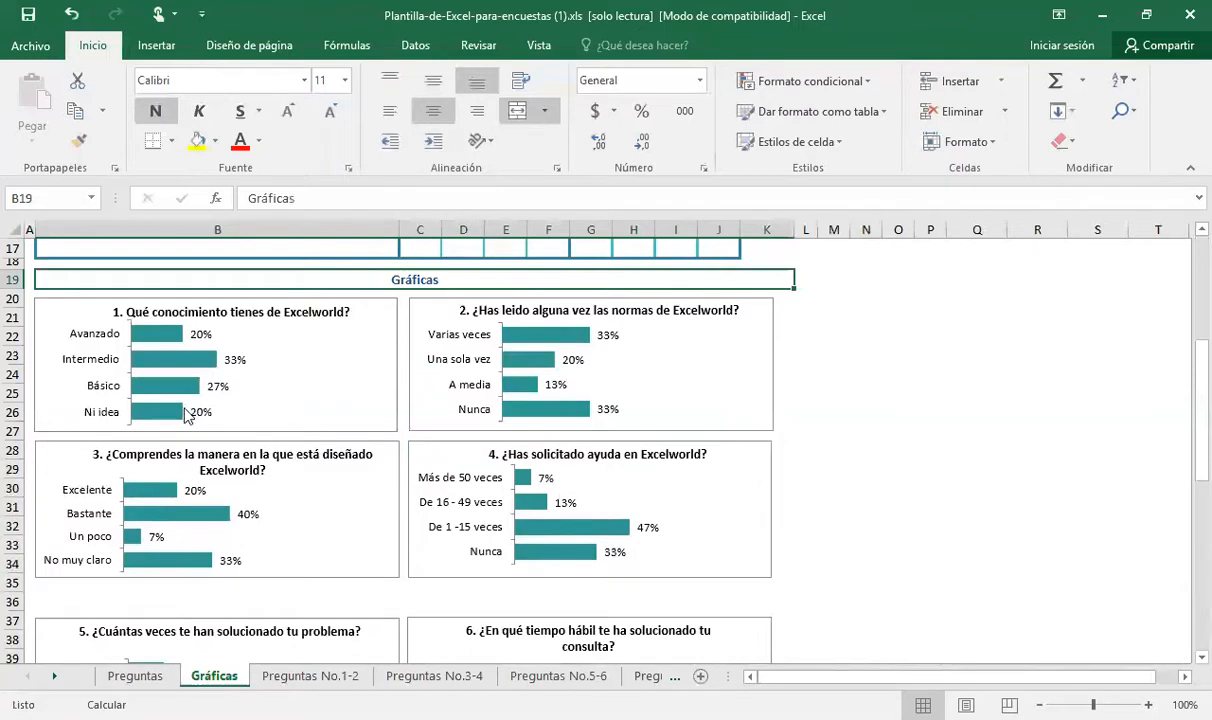
Inspect the Ni idea bar in question 1's chart, then return to the response and percentage table at the top of the sheet
mouse_move(182, 420)
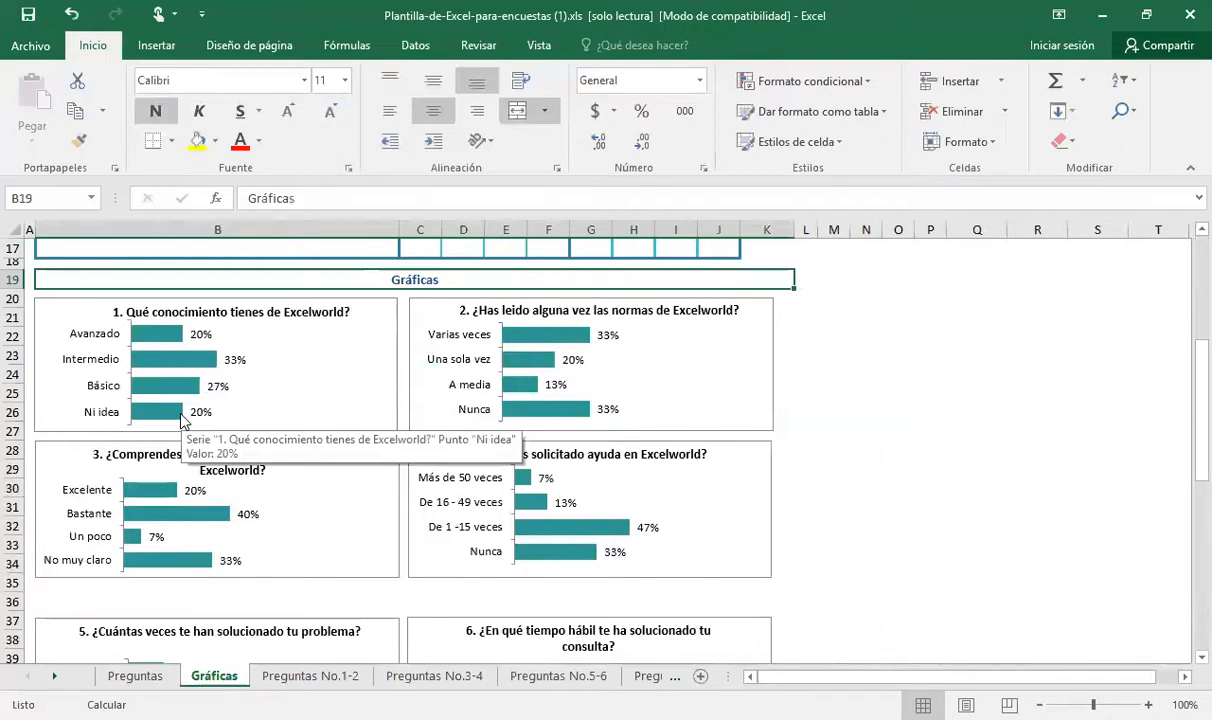
key("Up")
key("Up")
key("Up")
key("Up")
key("Up")
key("Up")
key("Up")
key("Up")
key("Up")
key("Up")
key("Up")
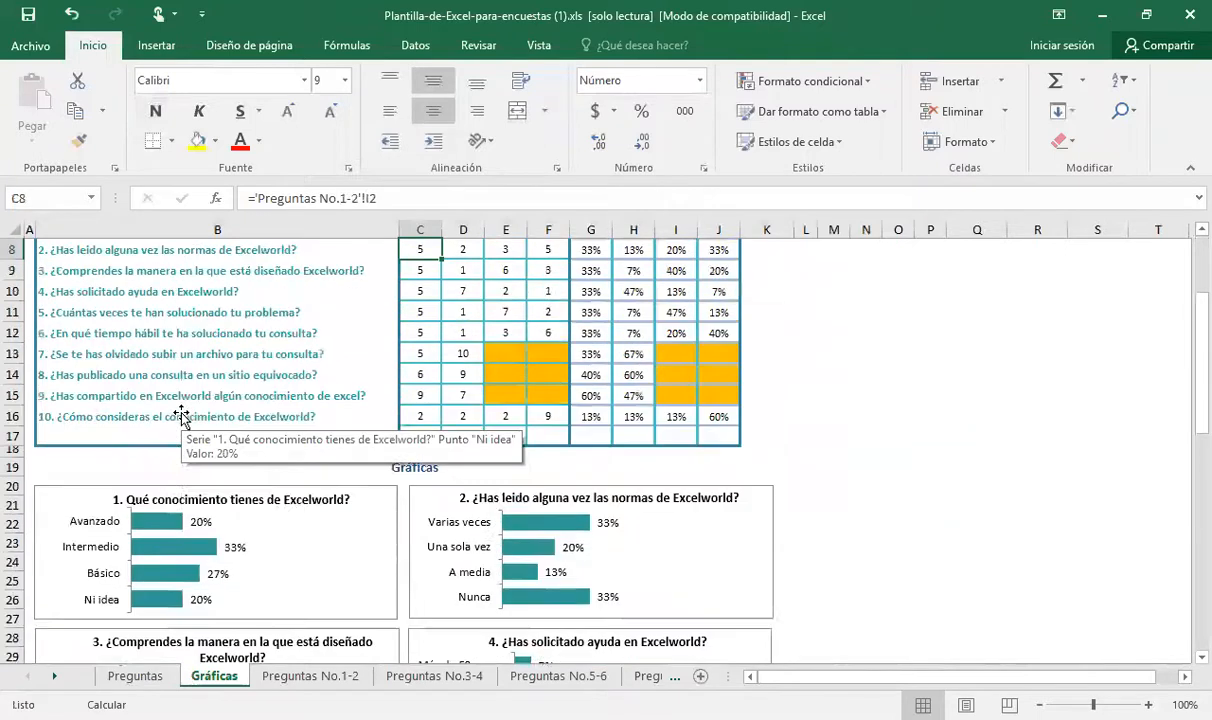
key("Up")
key("Up")
key("Up")
key("Up")
key("Up")
key("Up")
key("Up")
key("Left")
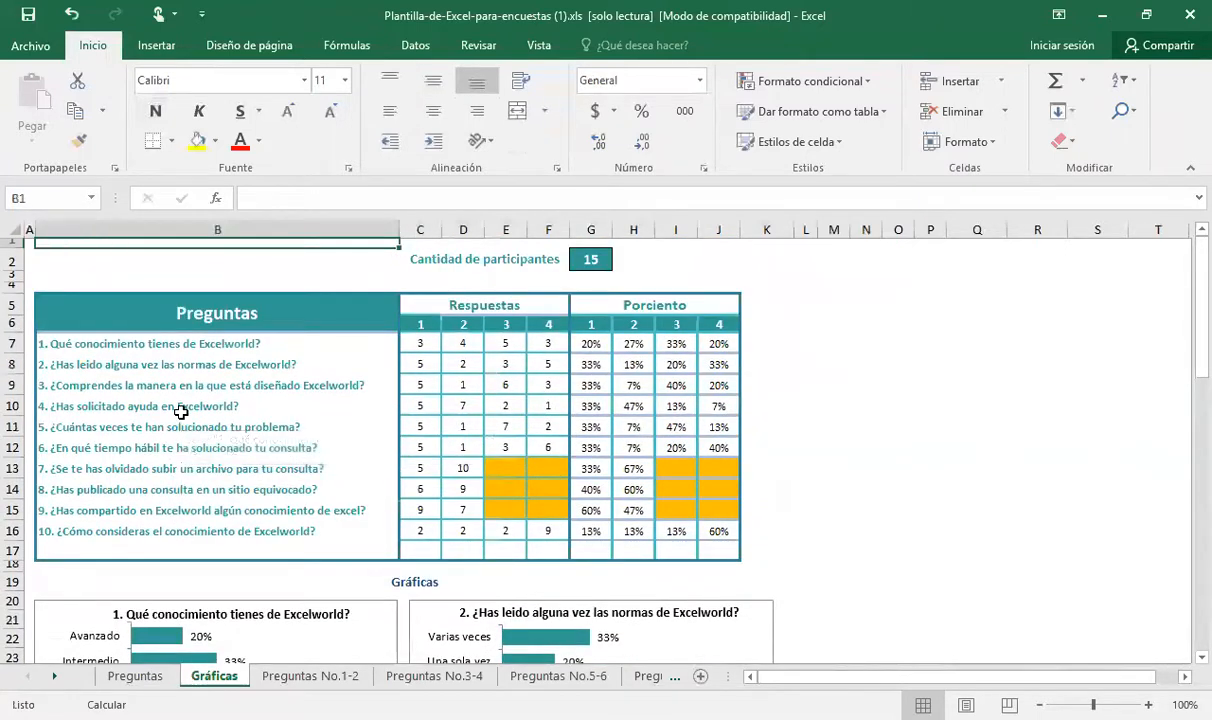